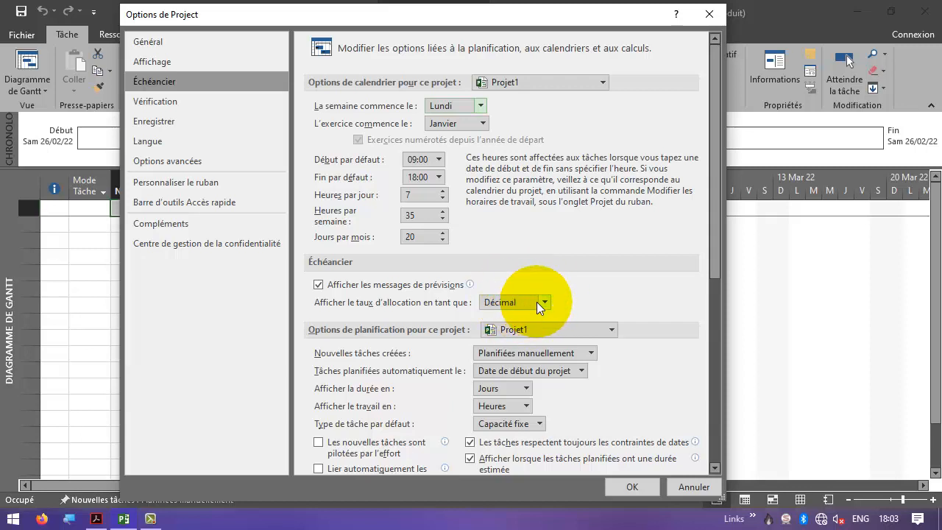
- Set the schedule options to display durations in weeks (Semaines) and work in days (Jours), then confirm
scroll(529, 303, down, 1)
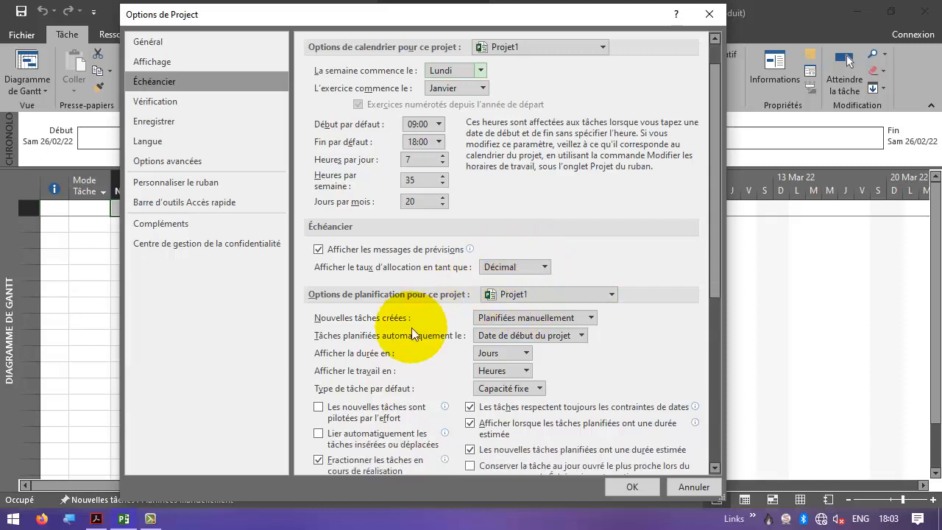
click(508, 352)
click(504, 408)
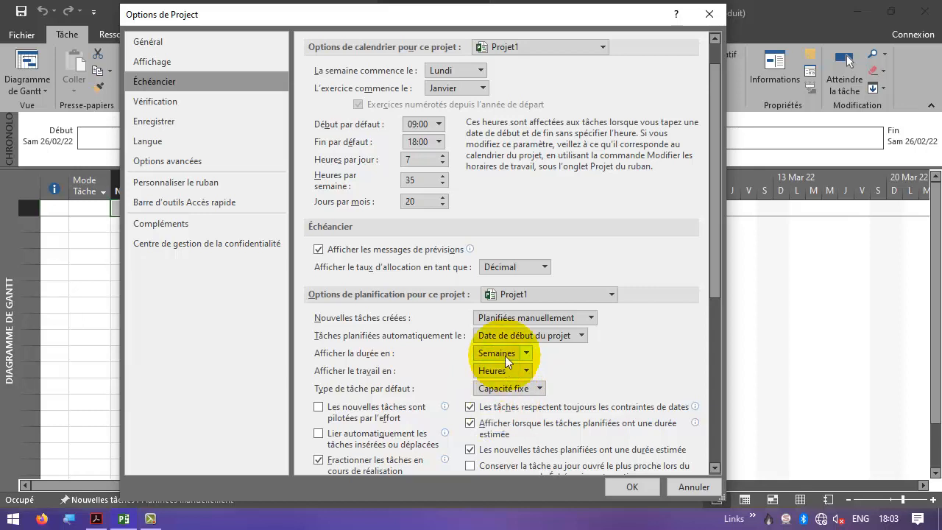
click(519, 375)
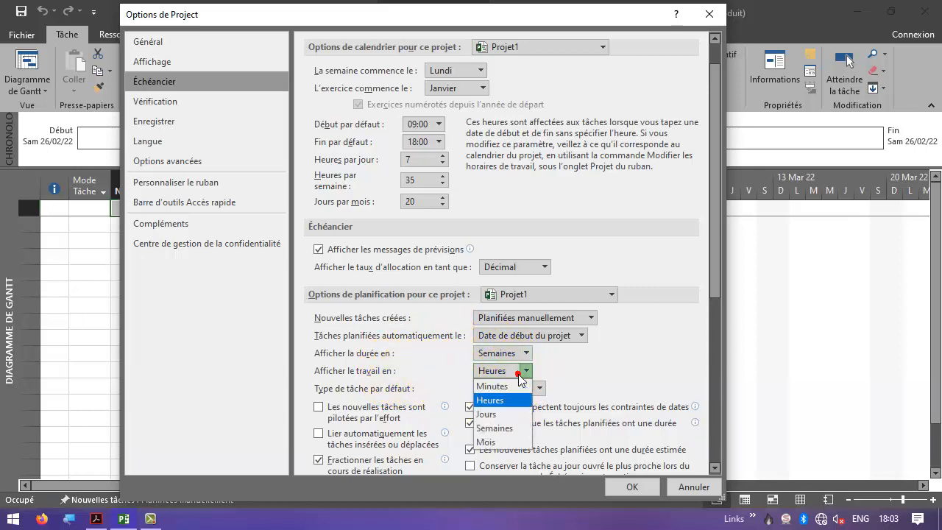
click(505, 413)
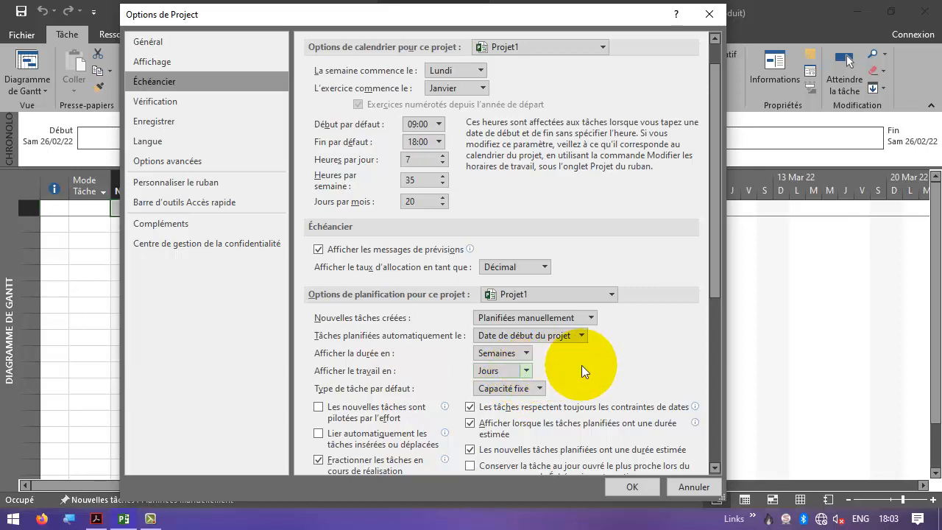
click(223, 101)
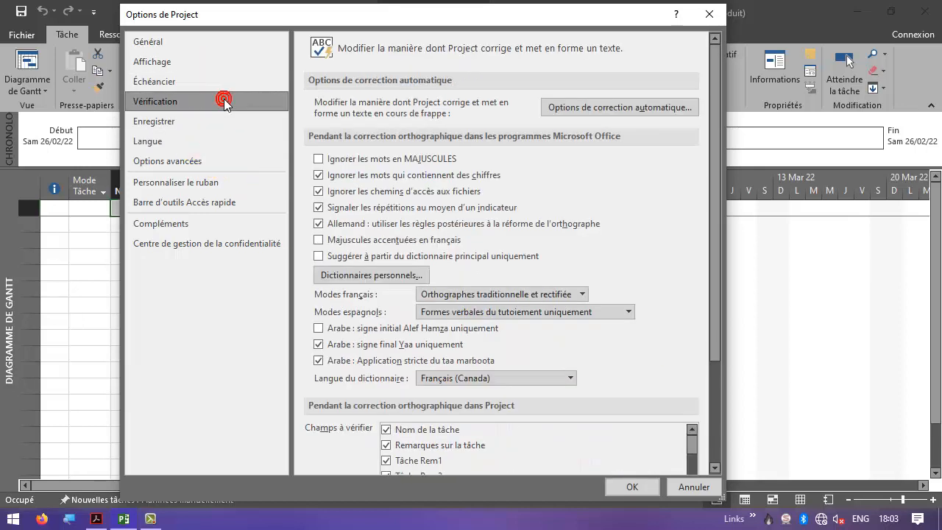
click(621, 487)
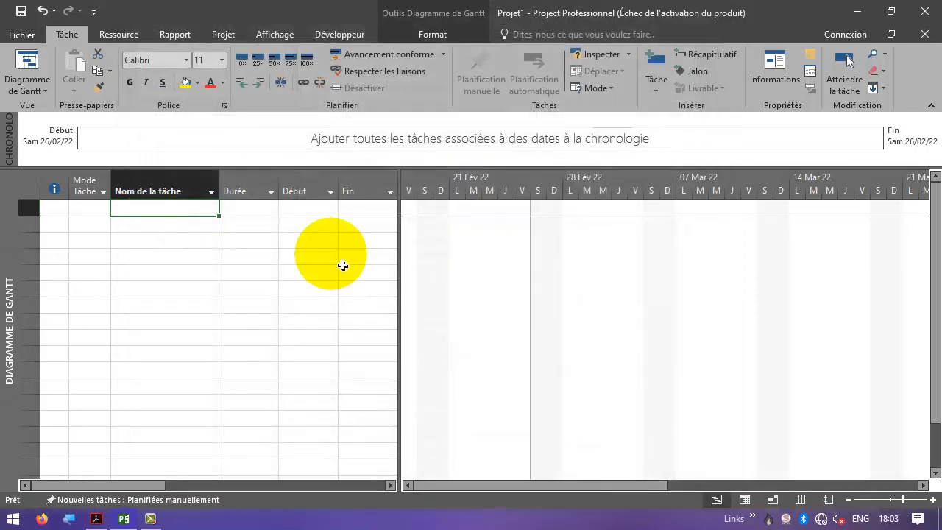
- Set the project start date to 1/3/22 in the project information
click(223, 35)
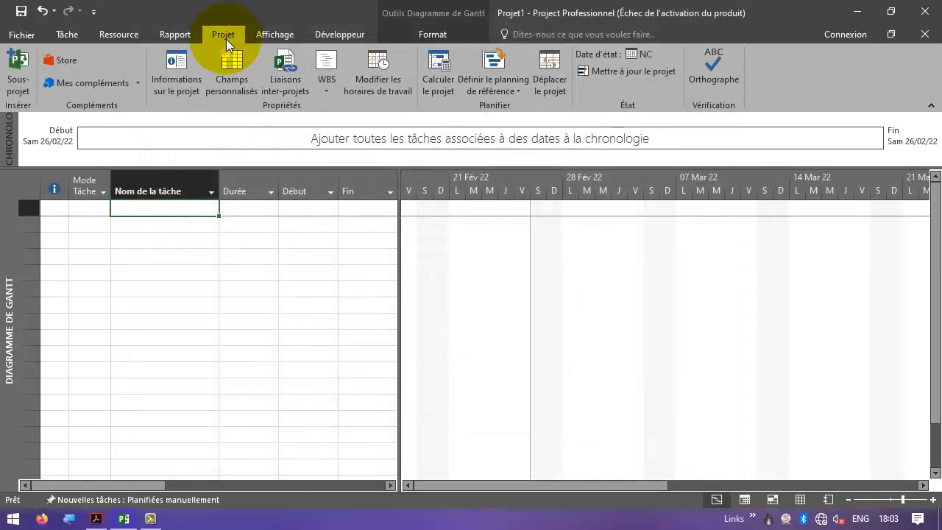
click(177, 72)
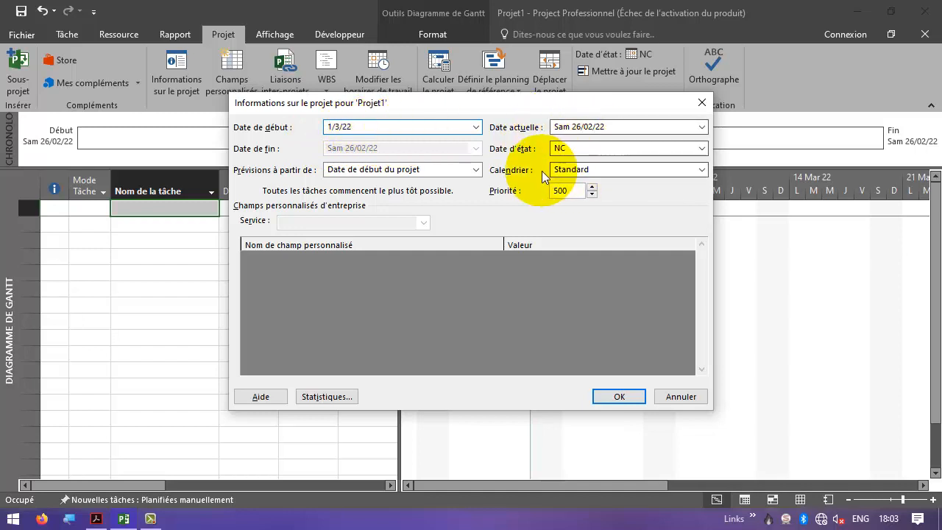
click(619, 396)
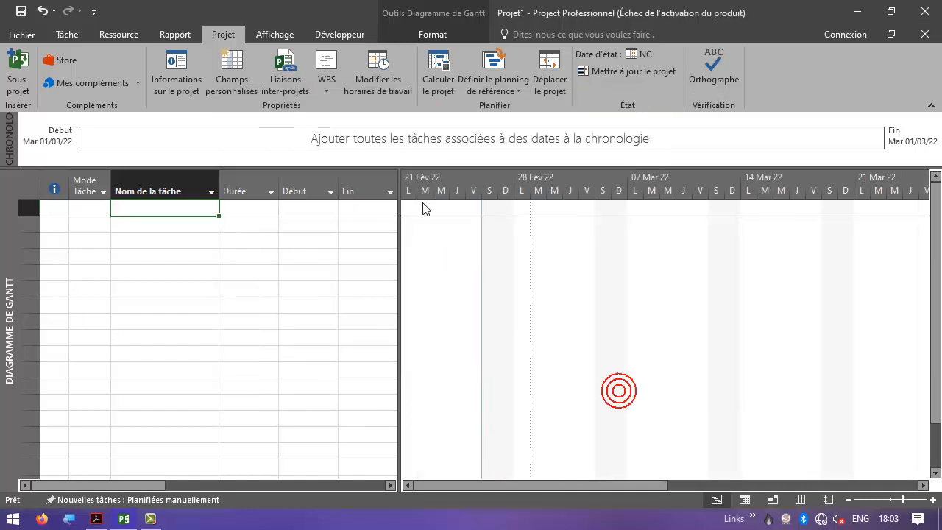
- Hide the timeline and display the project summary task in the Gantt chart
click(293, 39)
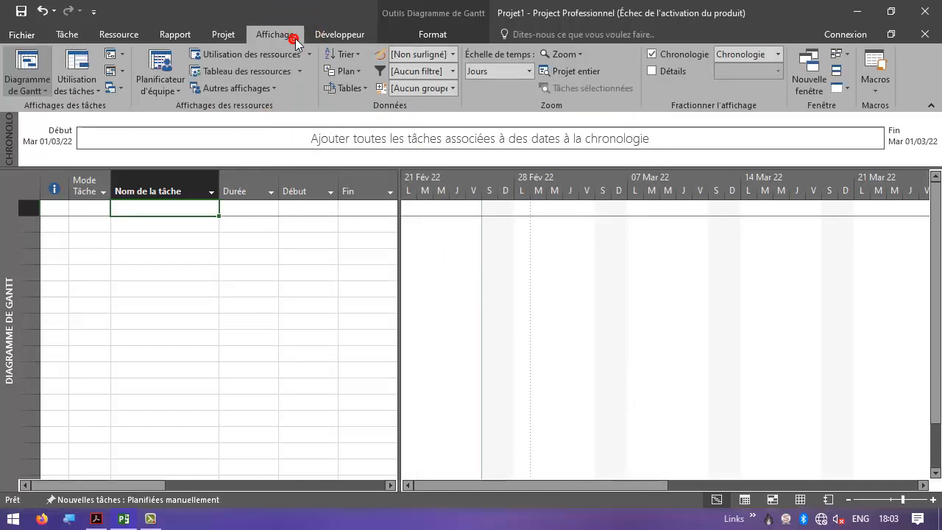
click(674, 54)
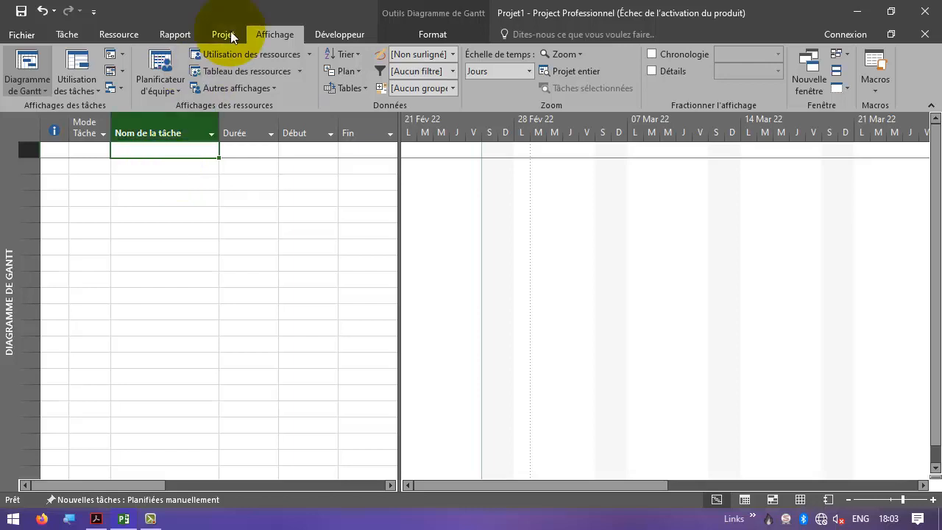
click(432, 34)
click(756, 71)
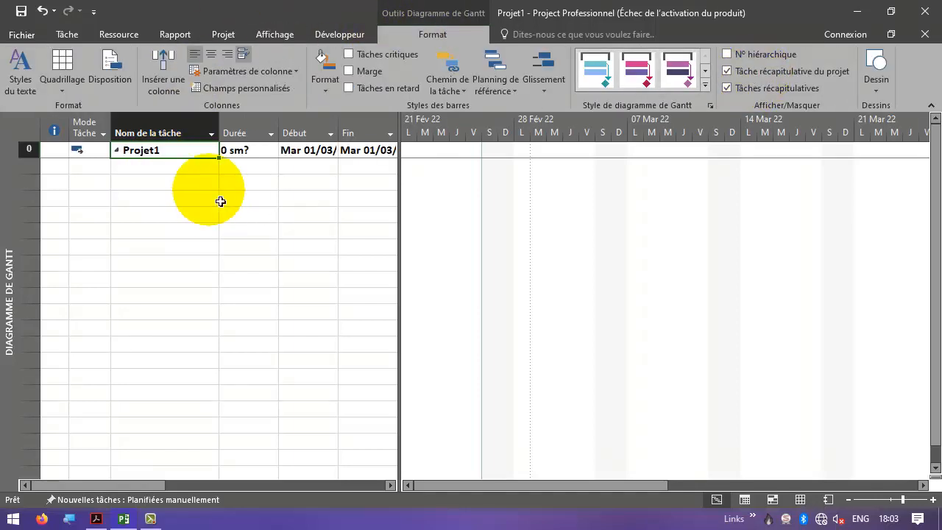
- Rename the project summary task as Institution scolaire
text(Institution scola)
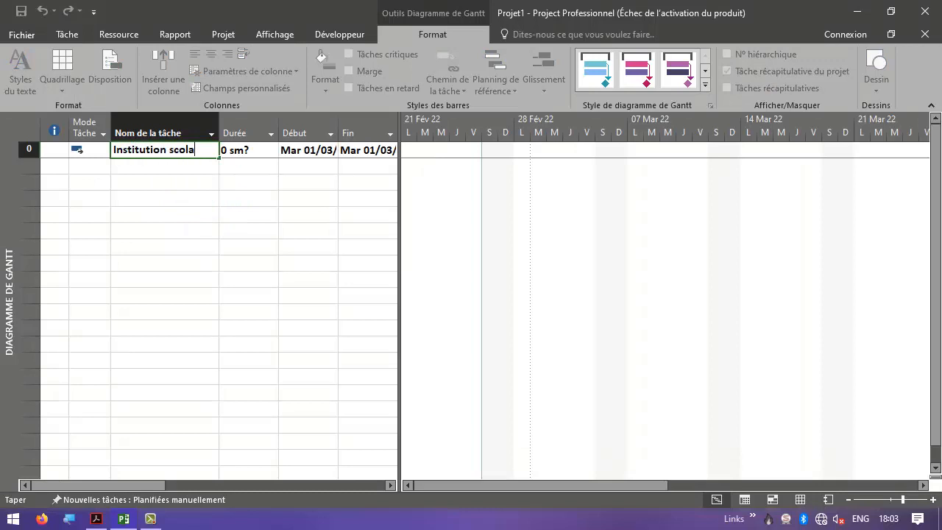
text(ire)
click(186, 166)
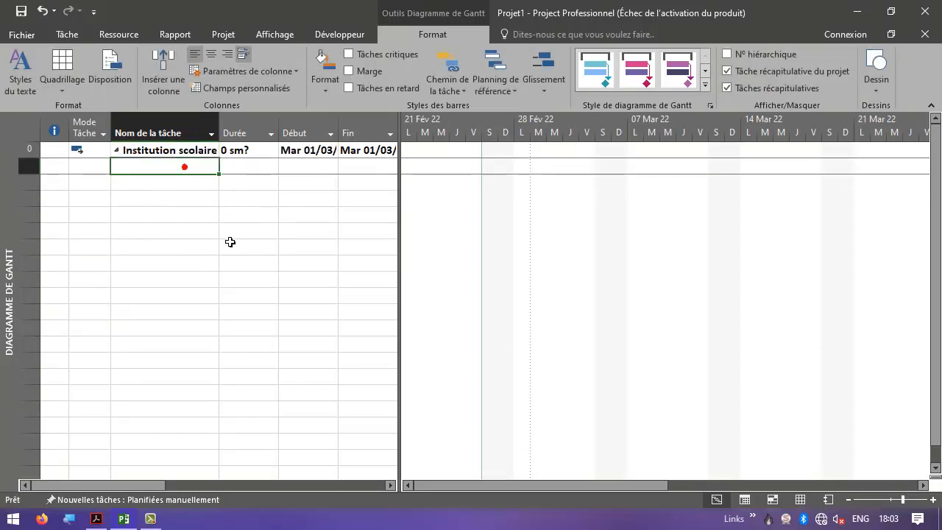
- Widen the task name column
click(232, 132)
drag(278, 133, 275, 139)
click(212, 164)
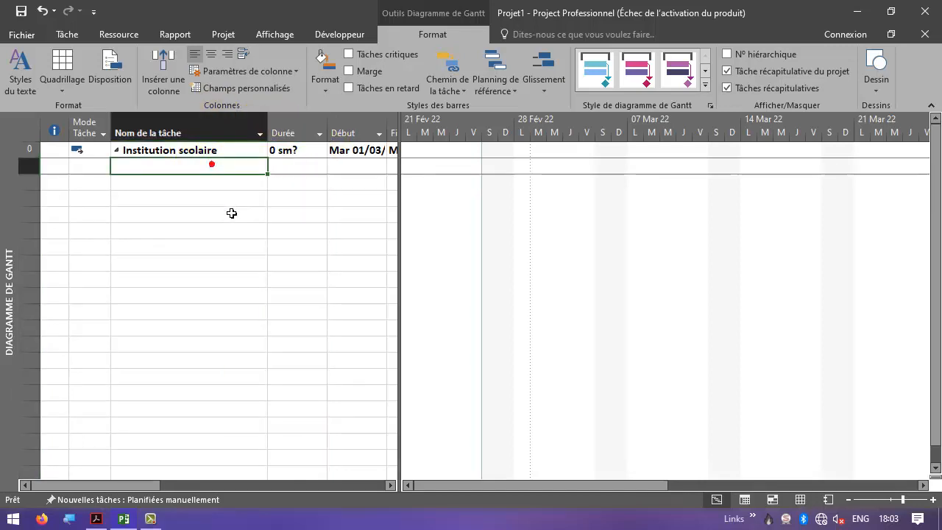
click(298, 153)
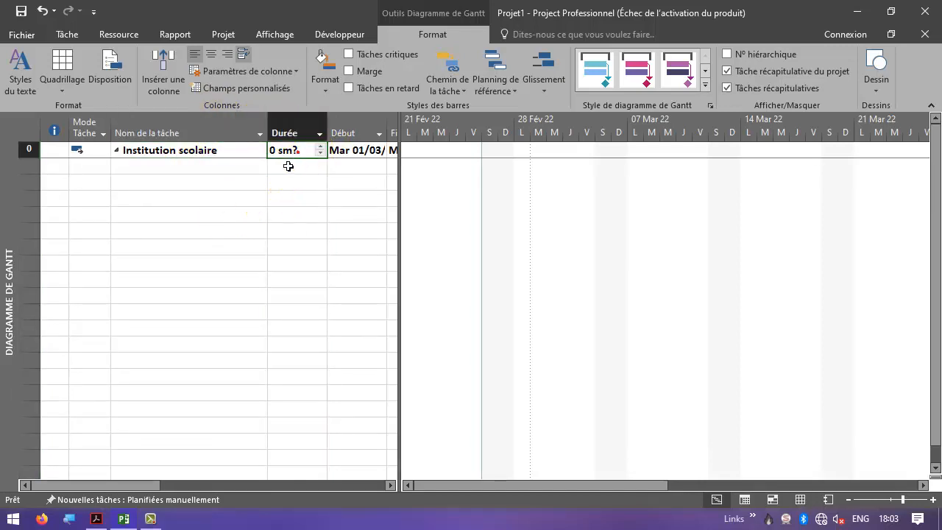
click(412, 223)
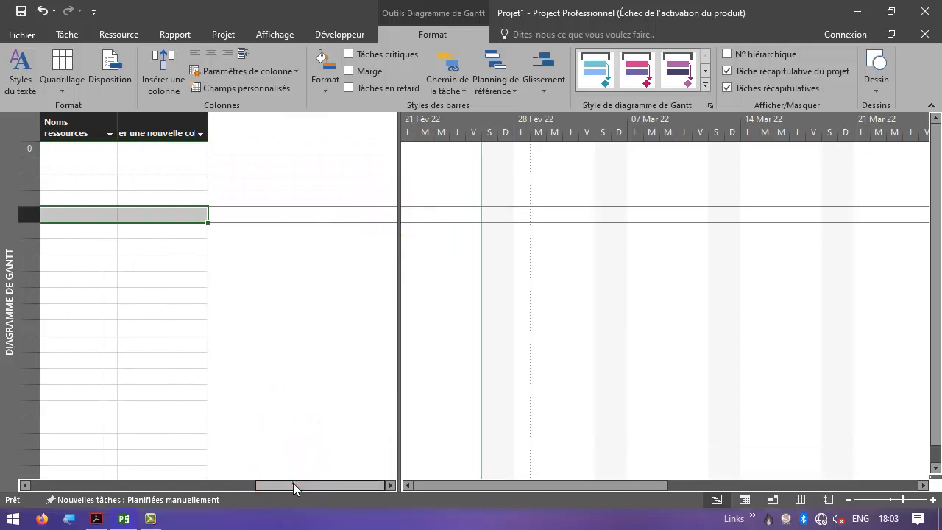
drag(293, 483, 64, 495)
- Add a first task named administration under the summary task, correcting its spelling
click(153, 168)
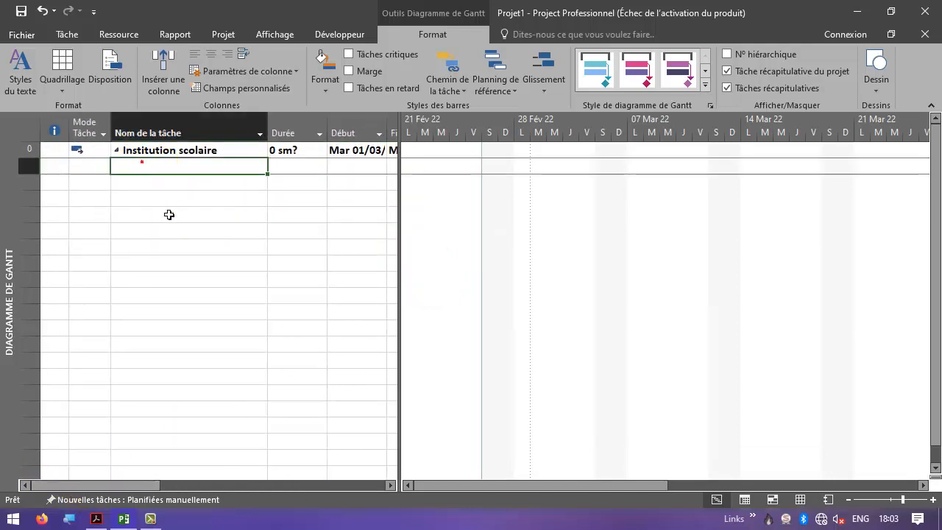
text(administion)
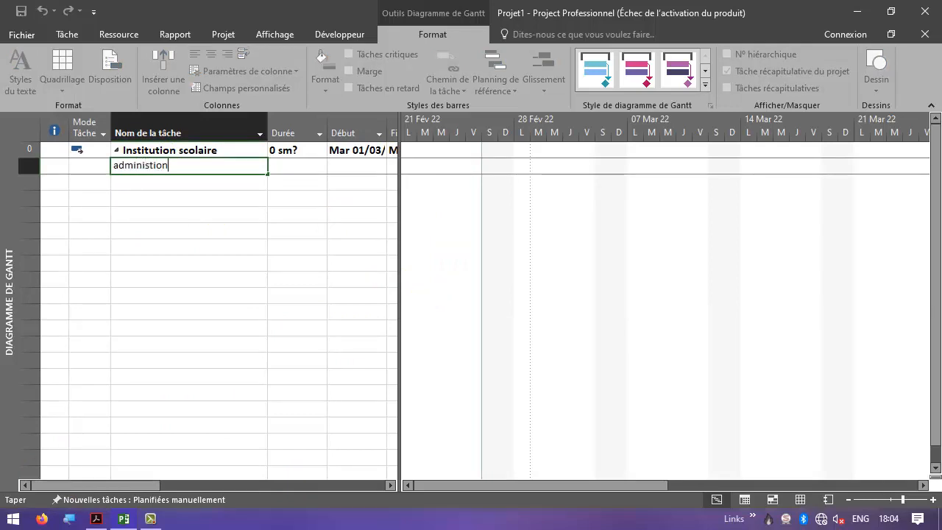
key(Return)
key(Up)
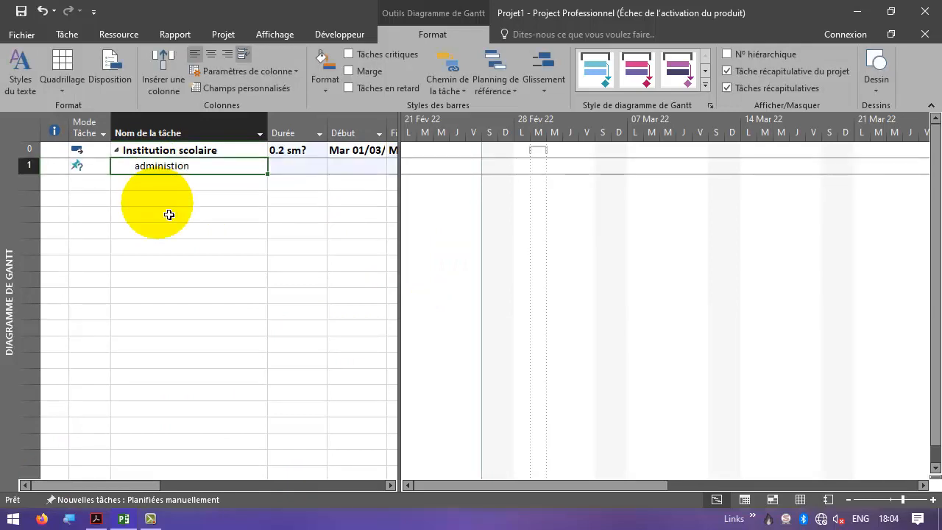
text(administrat)
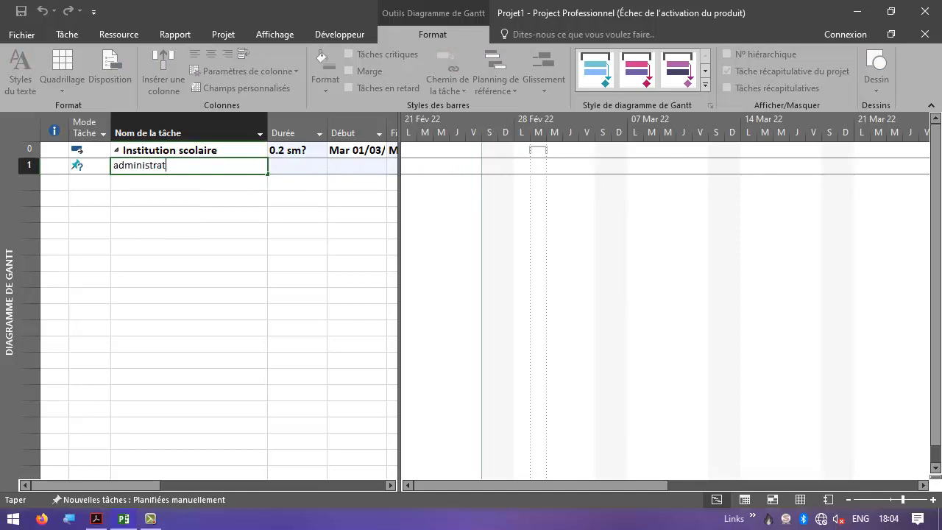
text(ion)
key(Return)
key(Up)
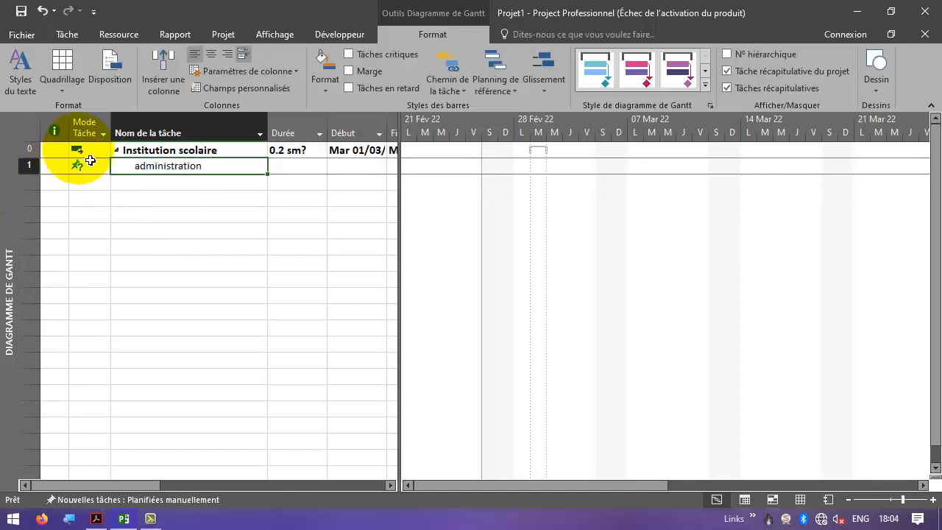
- Set new tasks to auto-scheduled and switch the administration task to automatic scheduling
click(133, 499)
click(145, 464)
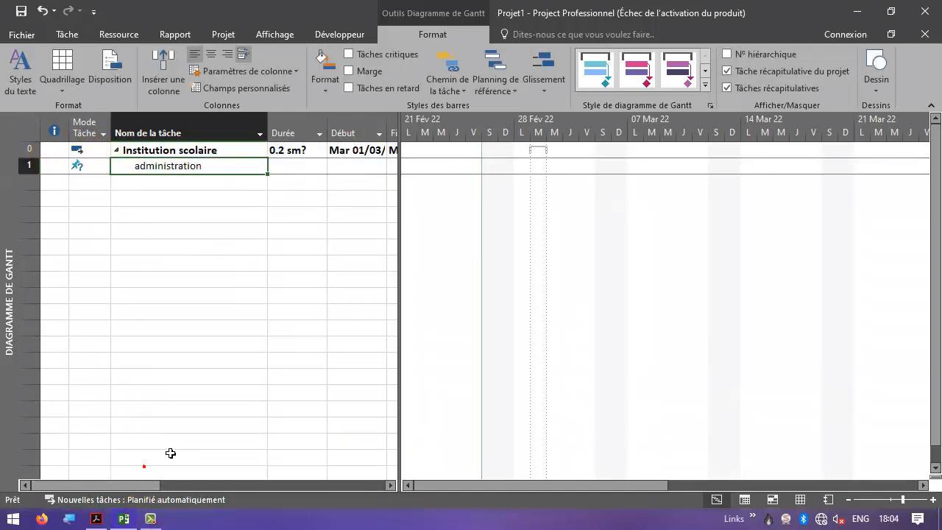
click(67, 33)
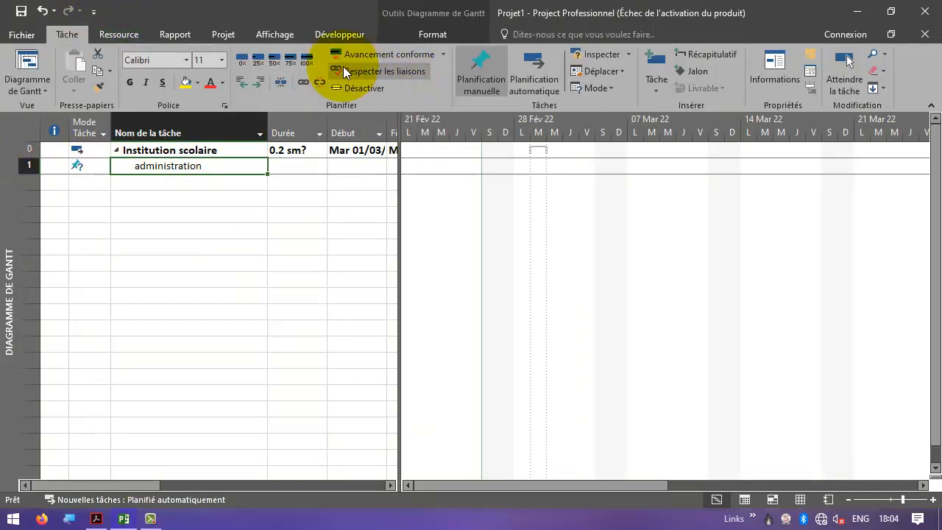
click(521, 86)
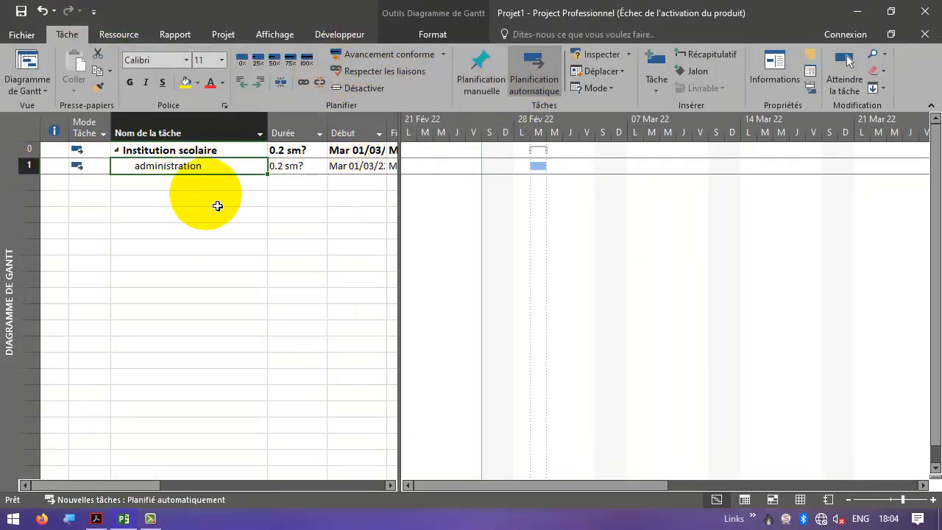
- Add two tasks named RDC and 1ETG below administration
click(206, 181)
text(R)
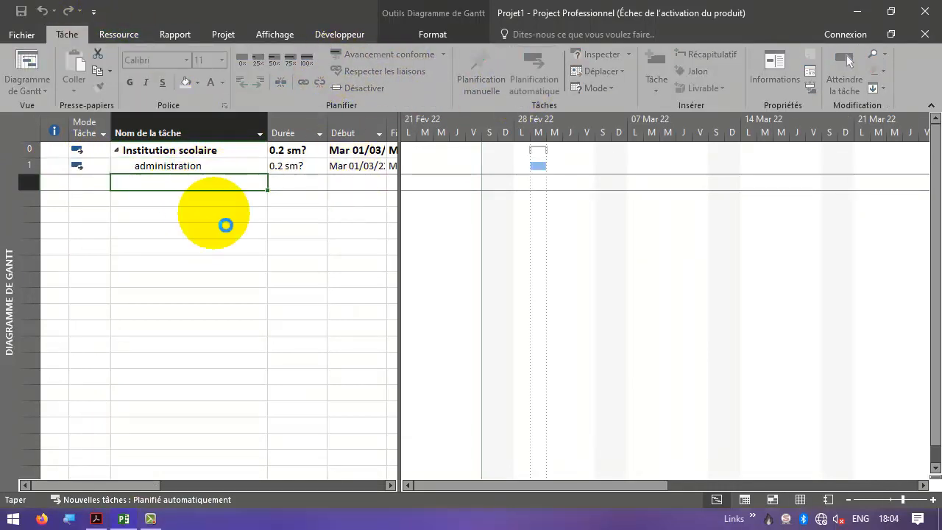
text(DC)
key(Return)
text(1ETG)
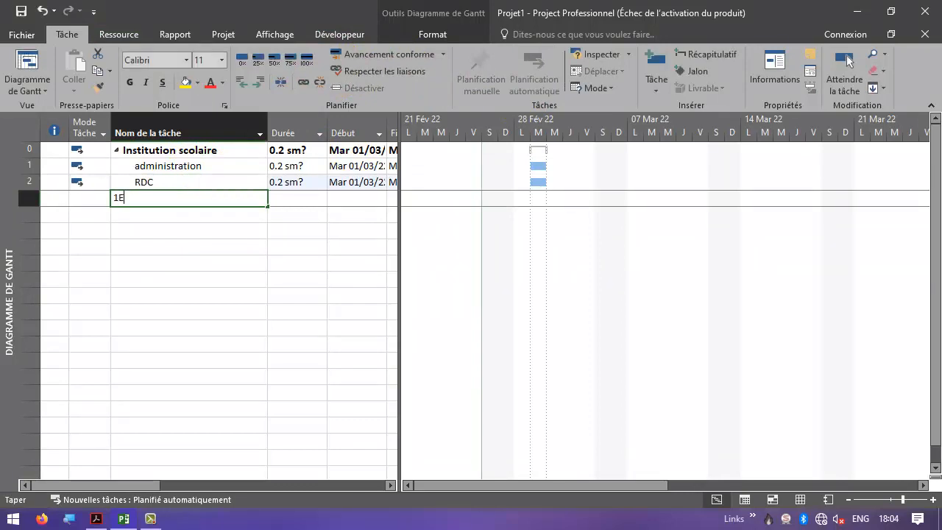
key(Return)
- Indent the RDC and 1ETG tasks as subtasks of administration
key(Up)
click(232, 183)
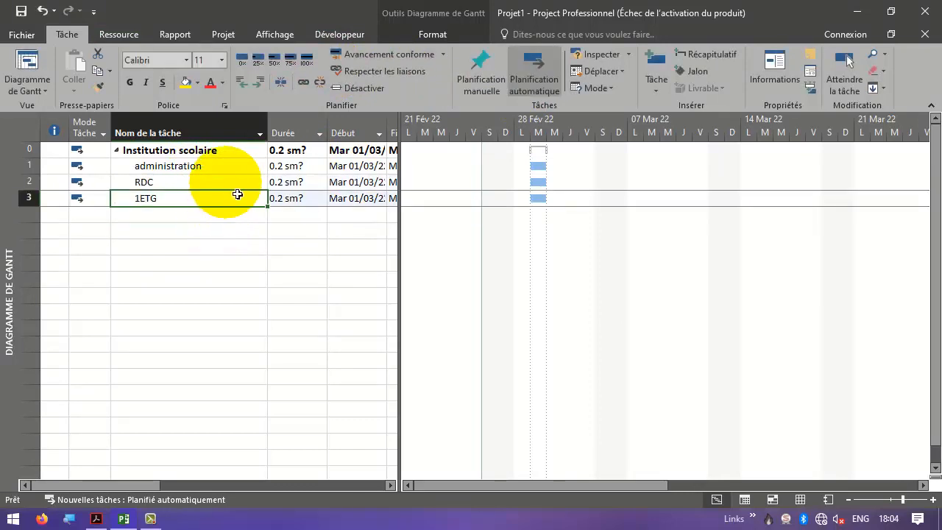
shift+click(232, 196)
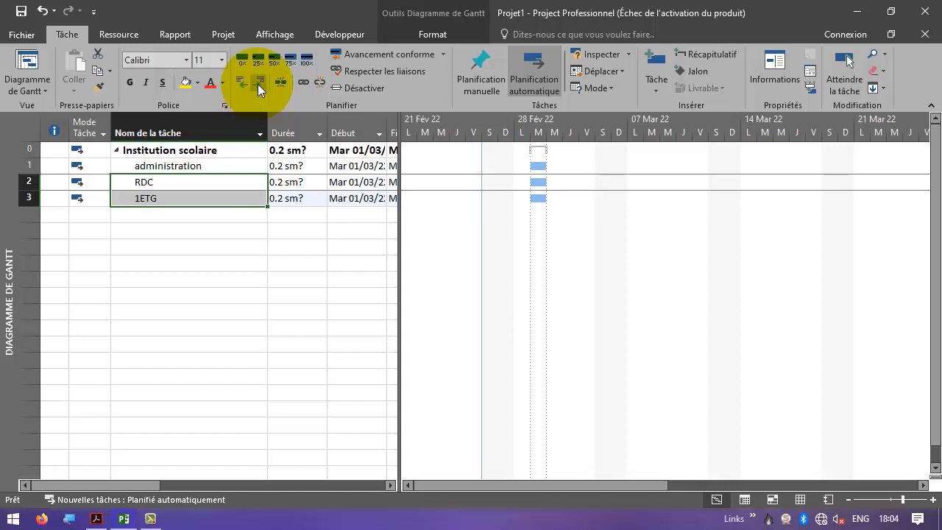
click(258, 84)
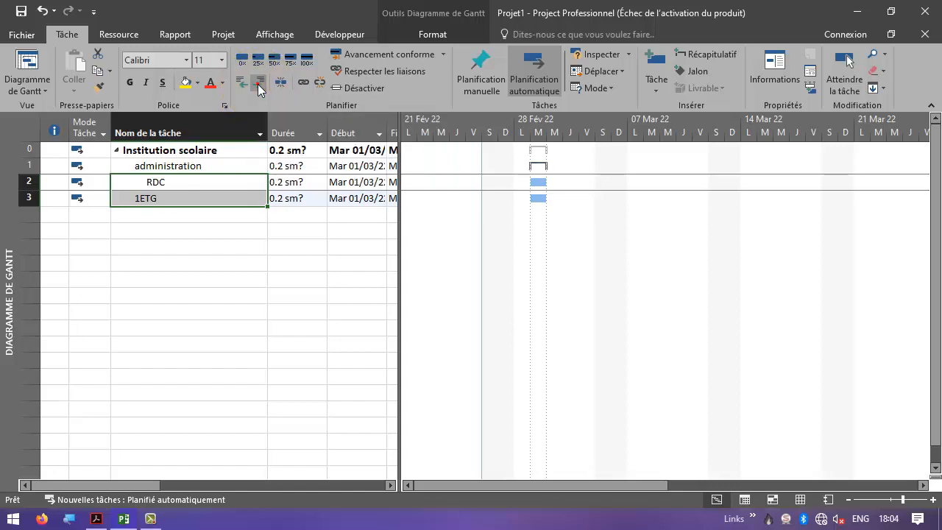
- Add a task named salles d'enseignement and outdent it to the same level as administration
click(181, 214)
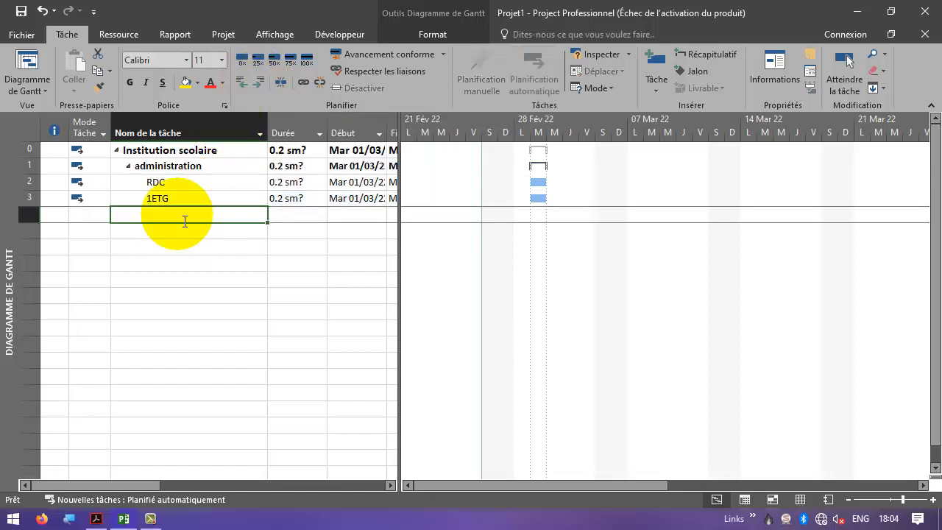
text(salles d')
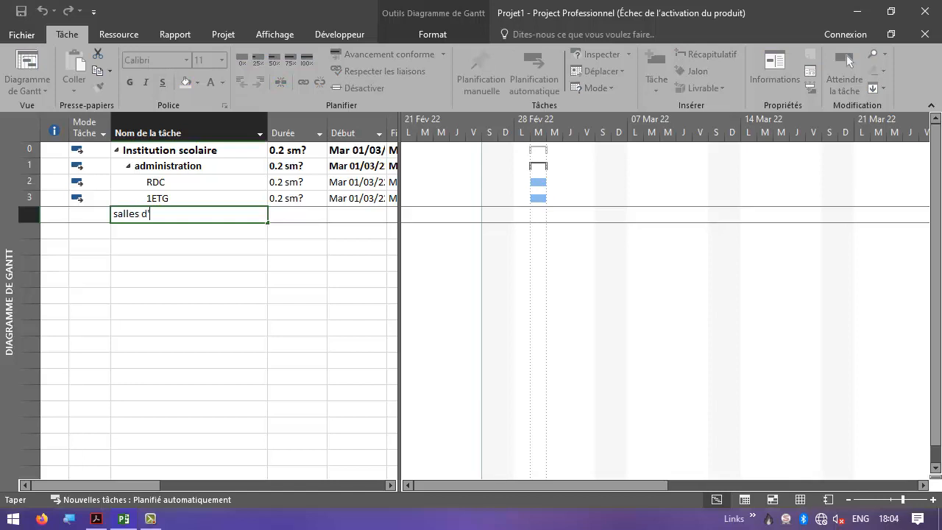
text(enseignement)
click(189, 225)
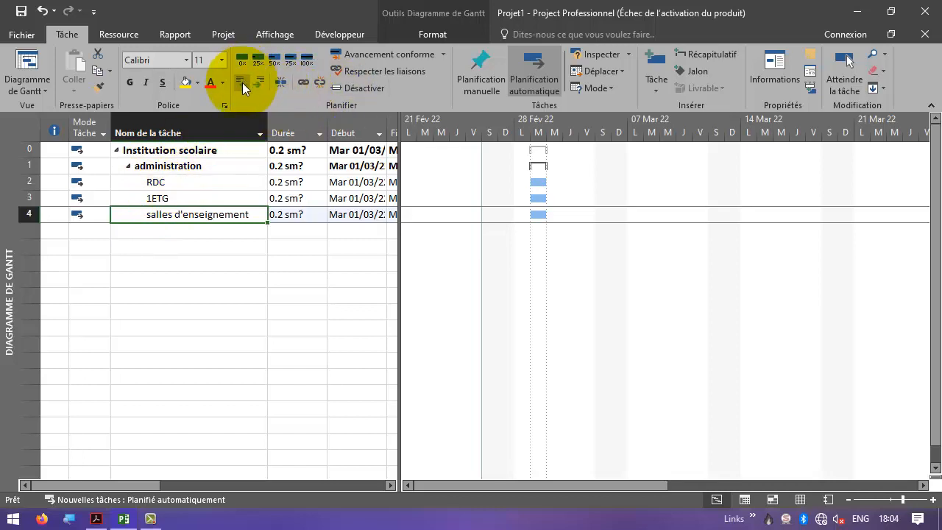
click(242, 82)
- Add three tasks named RDC, 1ETG and 2ETG below salles d'enseignement
click(188, 232)
click(185, 238)
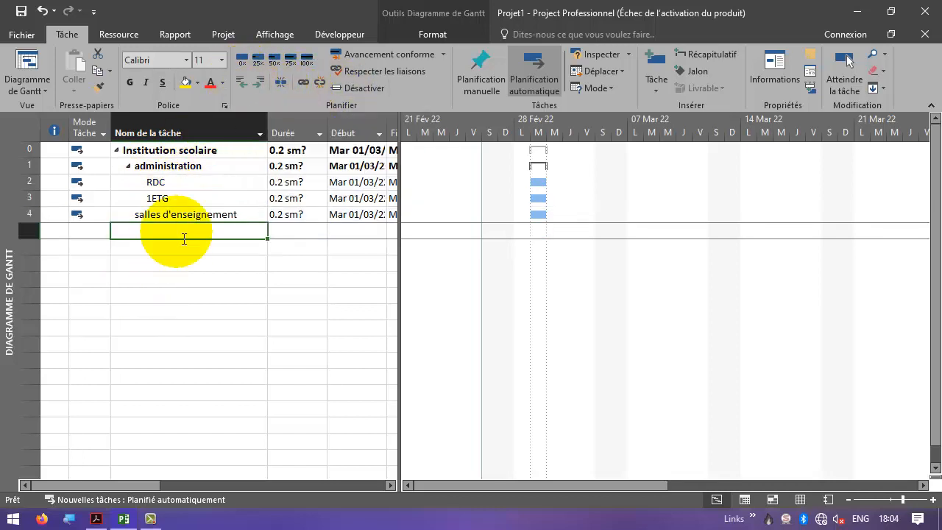
text(RDV)
key(BackSpace)
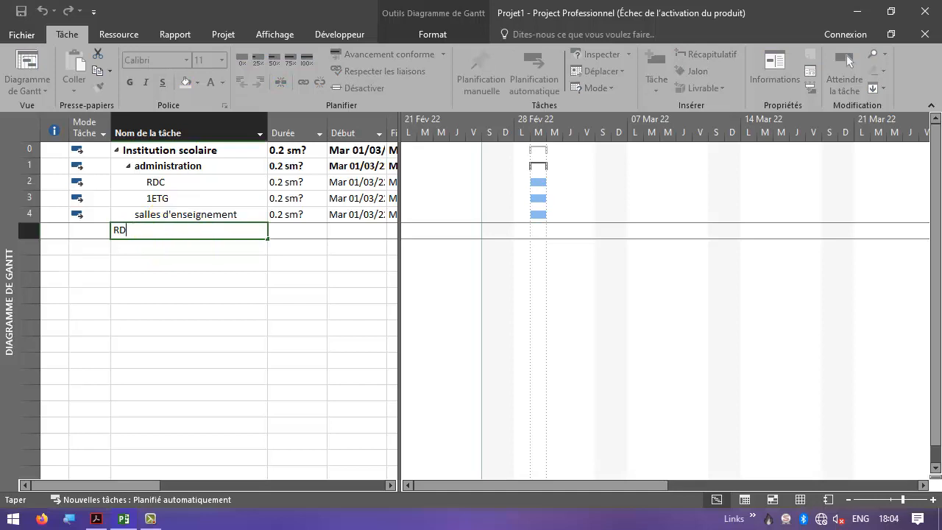
text(C)
key(Return)
text(1ETG)
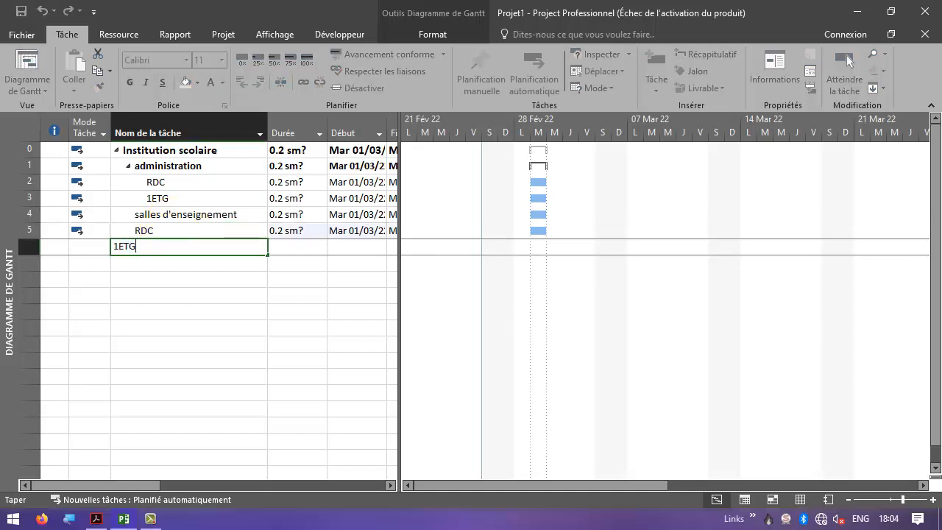
key(Return)
text(2ETG)
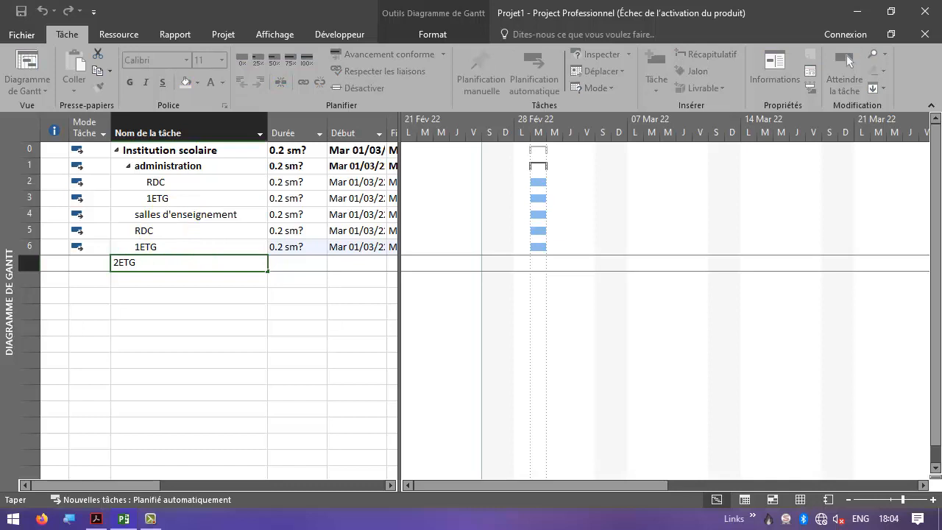
key(Return)
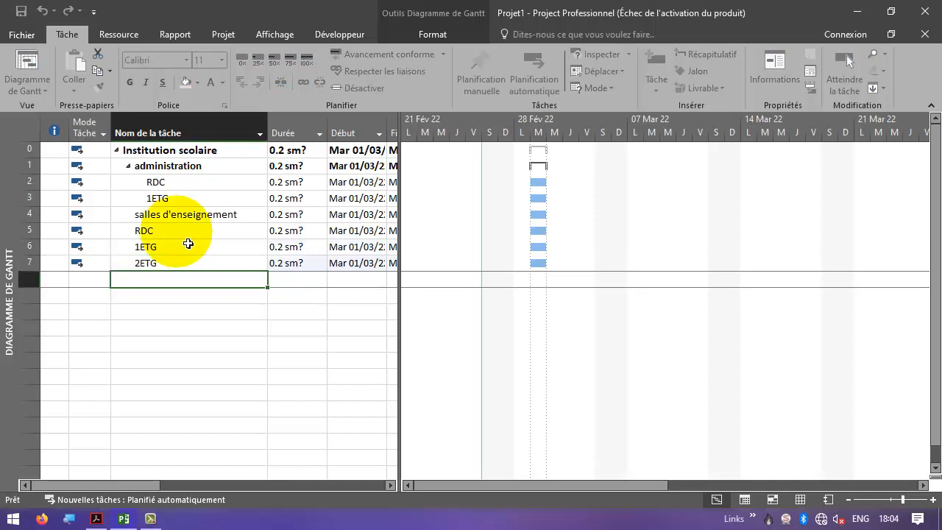
- Indent the RDC, 1ETG and 2ETG tasks as subtasks of salles d'enseignement
click(189, 231)
shift+click(189, 263)
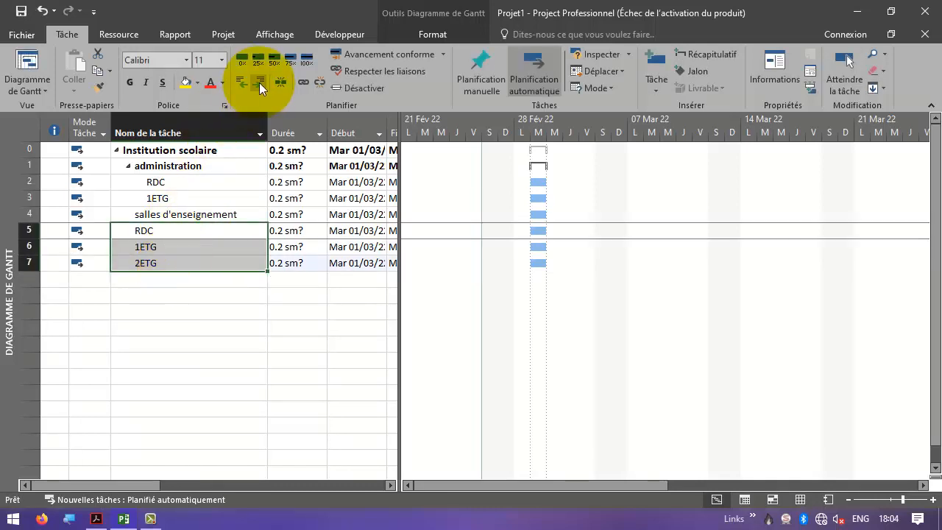
click(259, 82)
- Turn on outline numbers for the task list
click(202, 218)
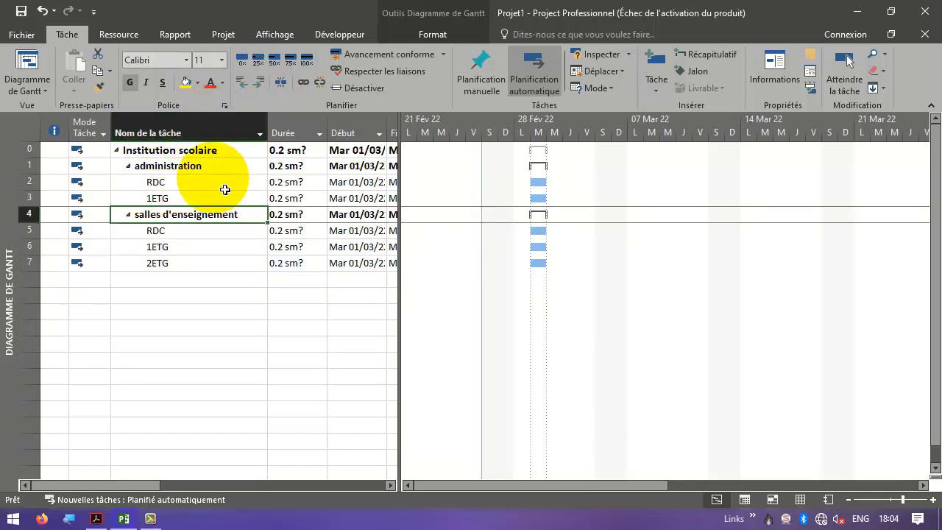
click(428, 35)
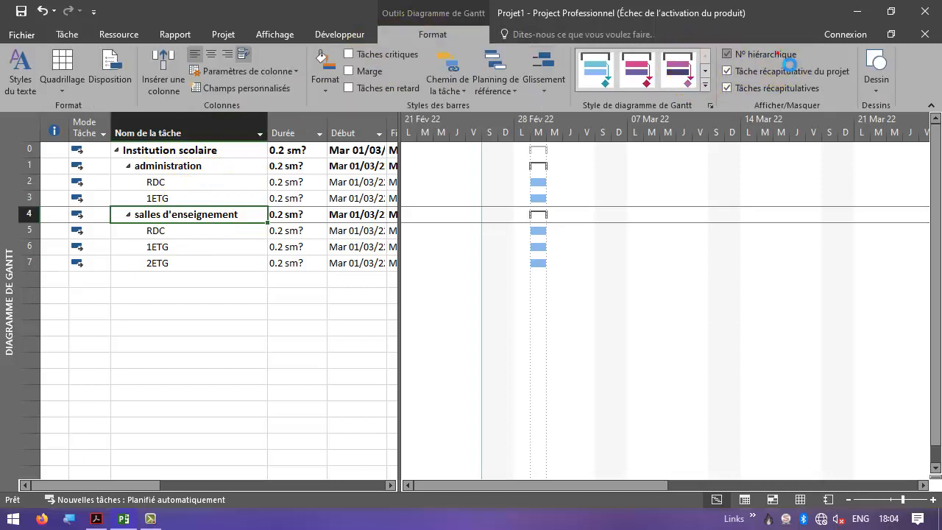
click(726, 54)
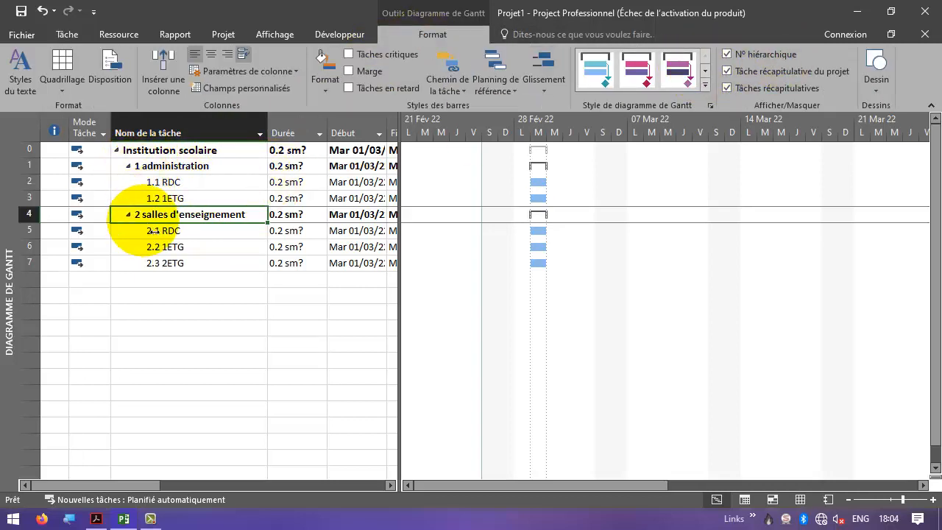
- Add a task named paysage exterieur at the end of the list
click(185, 281)
text(p)
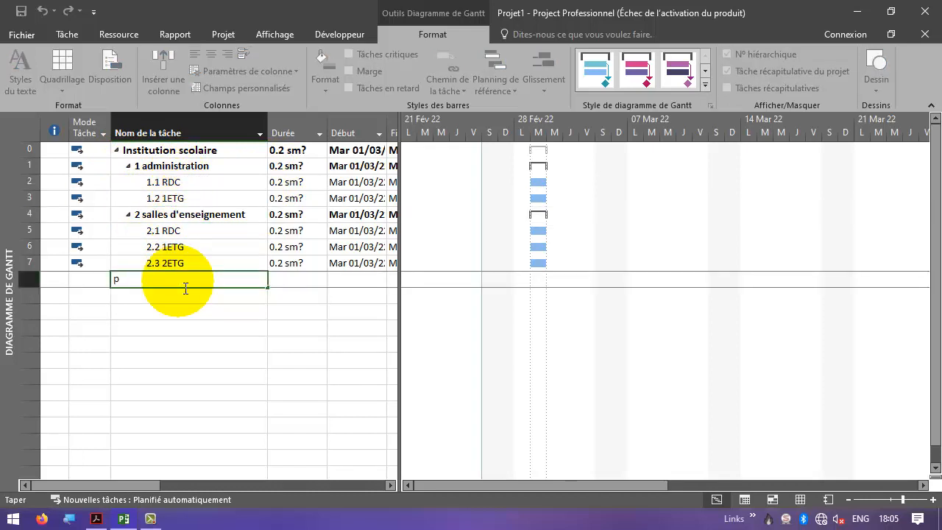
text(aysage e)
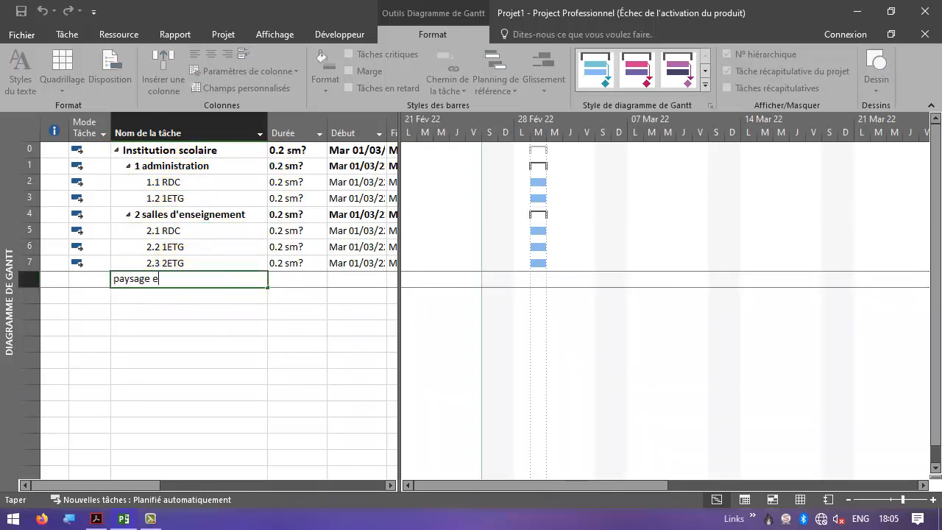
text(xterieur)
key(Return)
- Outdent paysage exterieur to the top summary level beside administration and salles d'enseignement
click(187, 283)
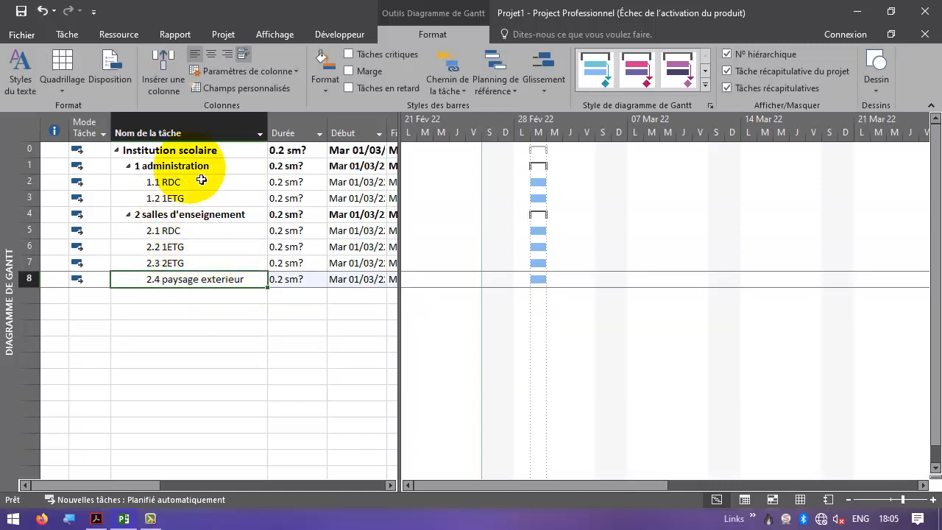
click(67, 35)
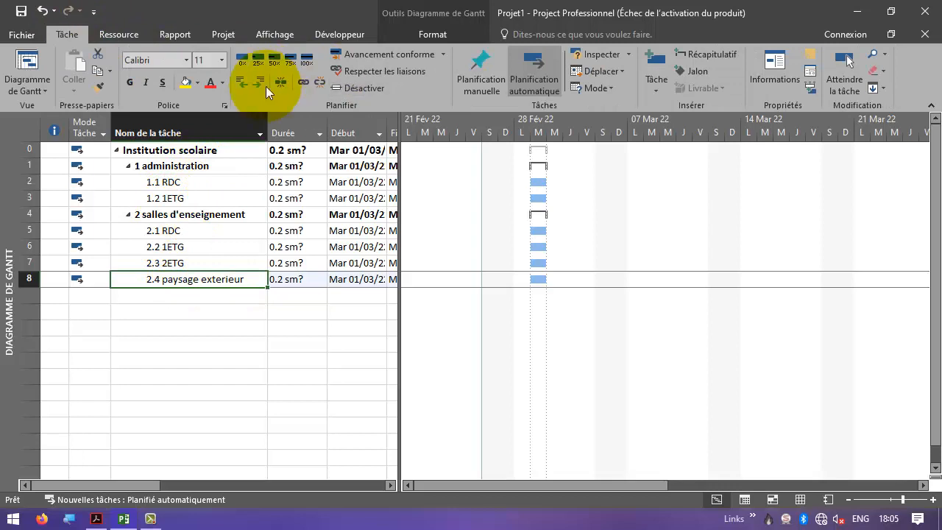
click(241, 83)
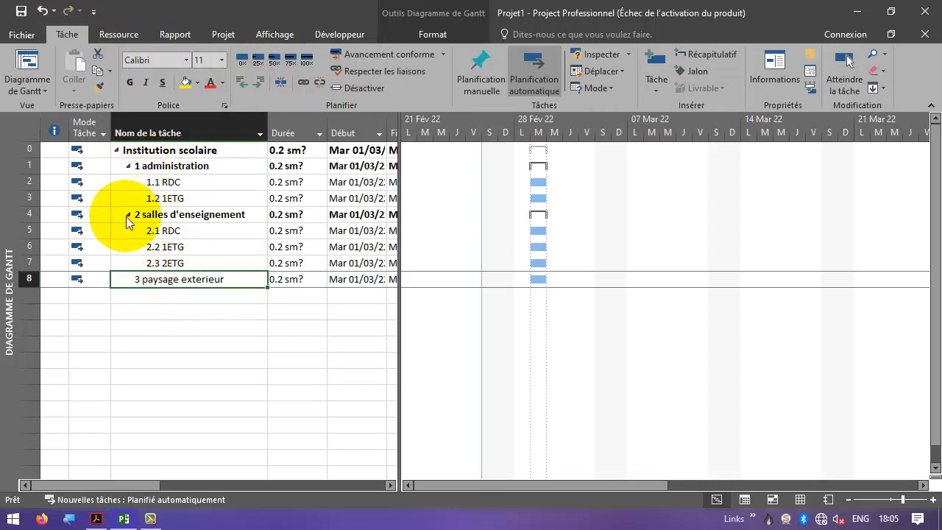
- Collapse the outline to level 1, then expand it to show level 2 tasks
click(283, 41)
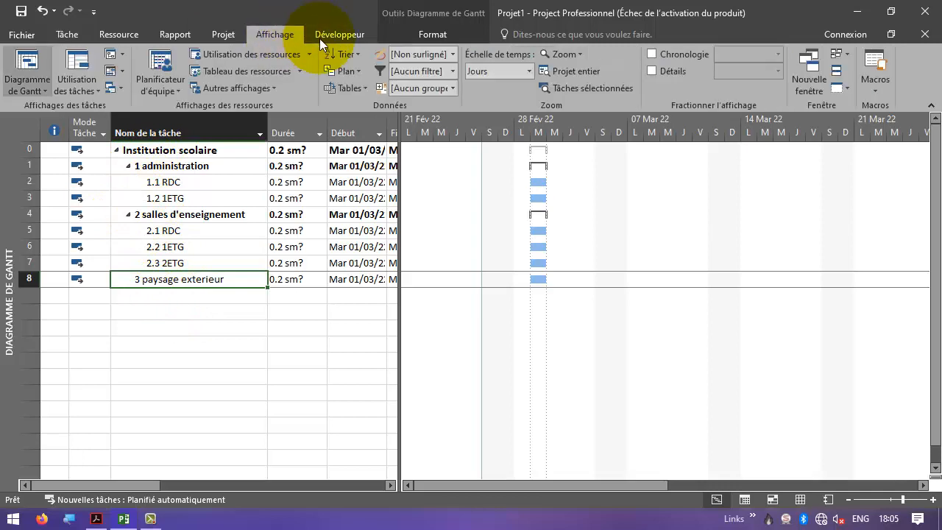
click(350, 68)
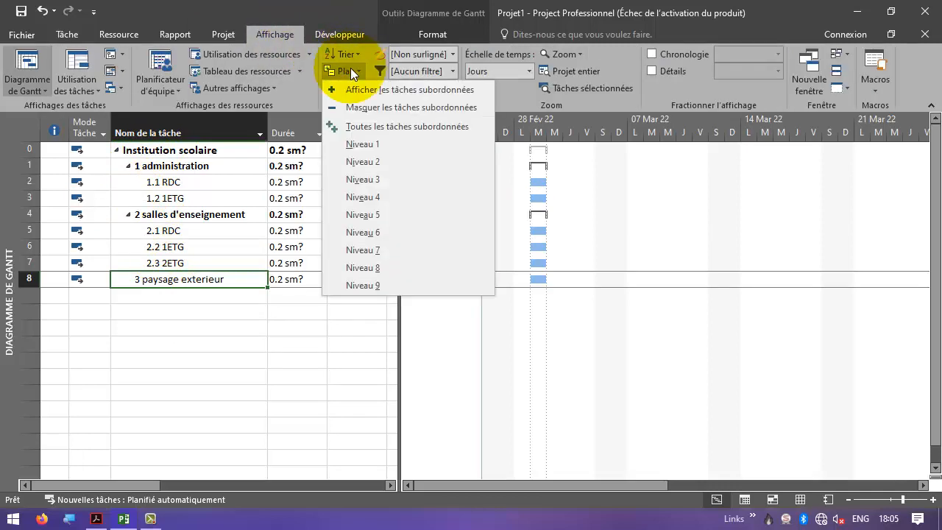
click(372, 148)
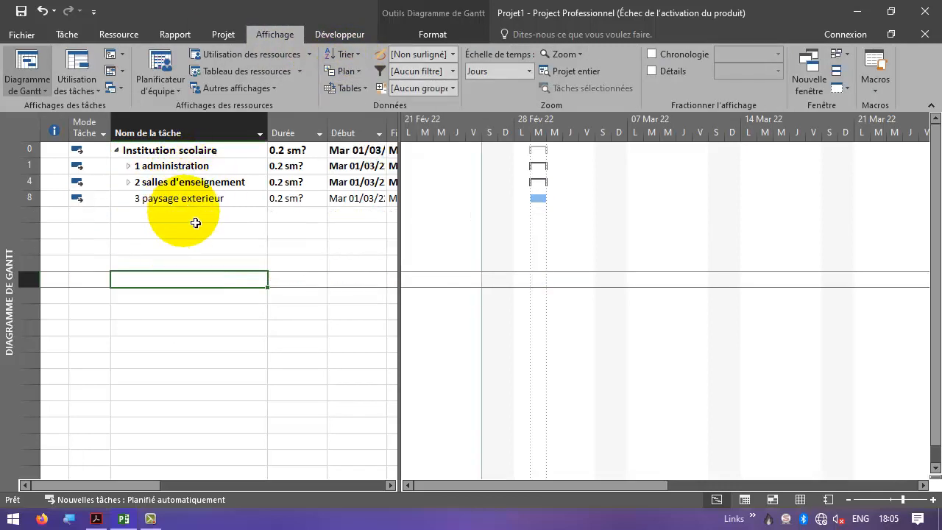
click(348, 72)
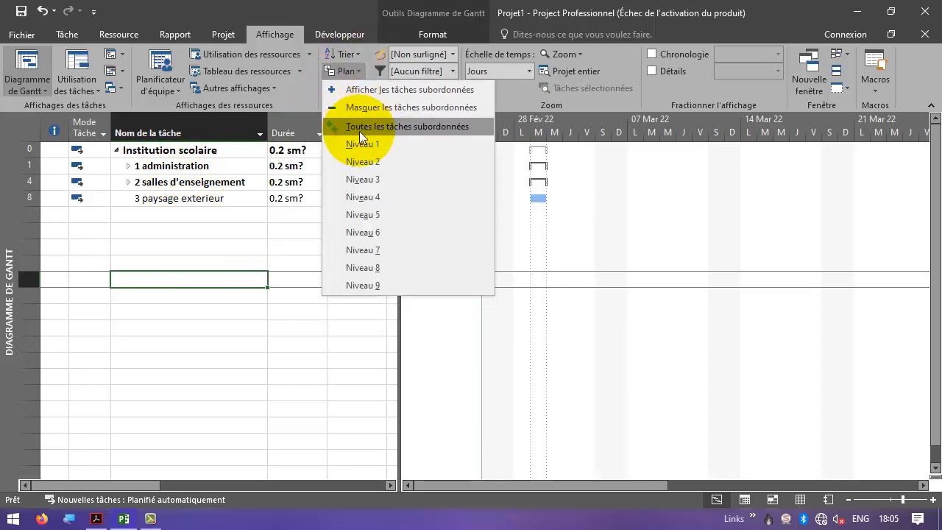
click(363, 161)
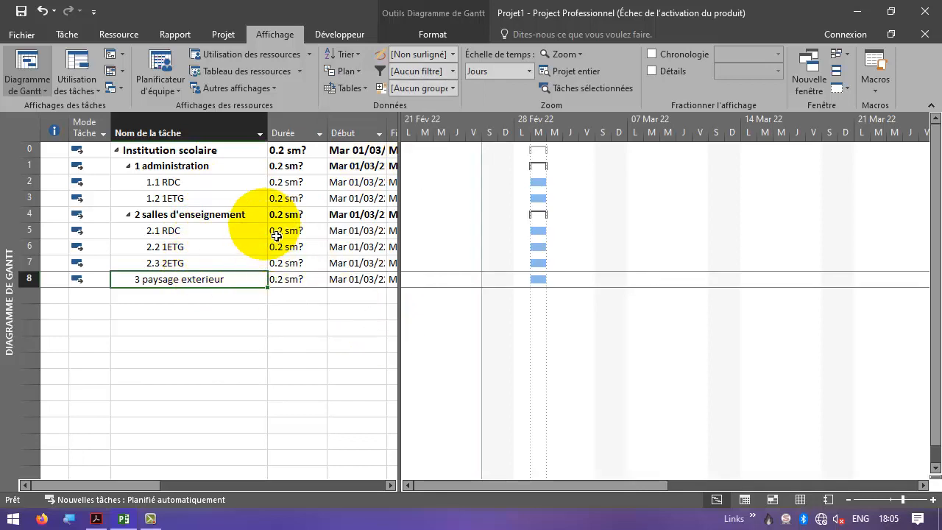
- Check the exercise hypotheses in the PDF and set paysage exterieur's duration to 3 weeks
key(alt+Tab)
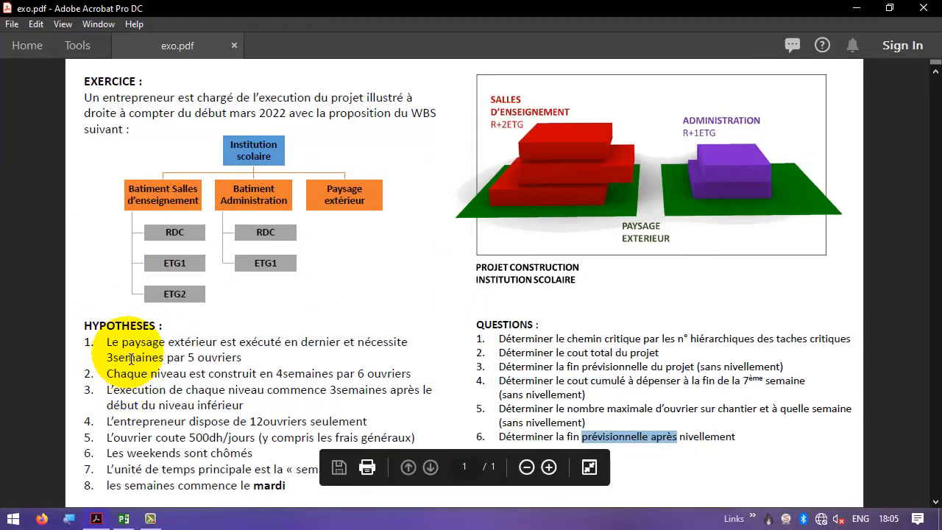
key(alt+Tab)
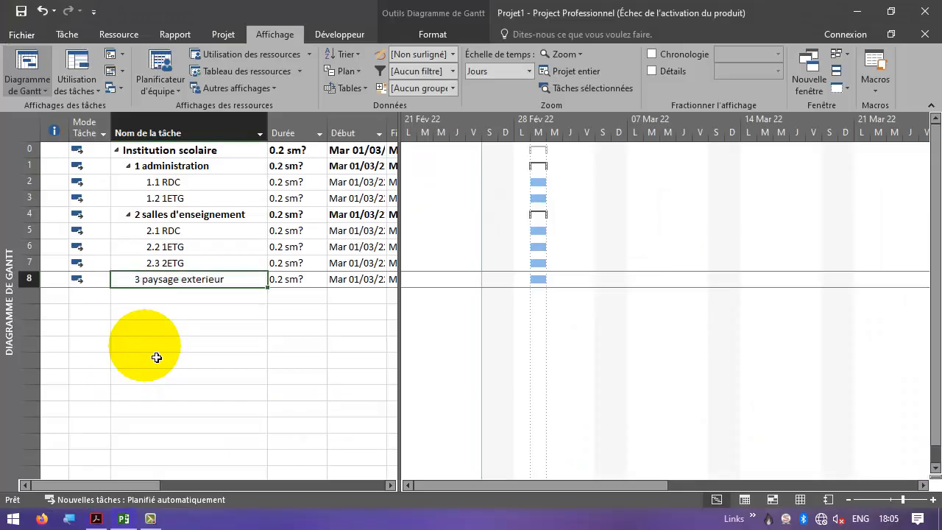
click(308, 280)
text(3 )
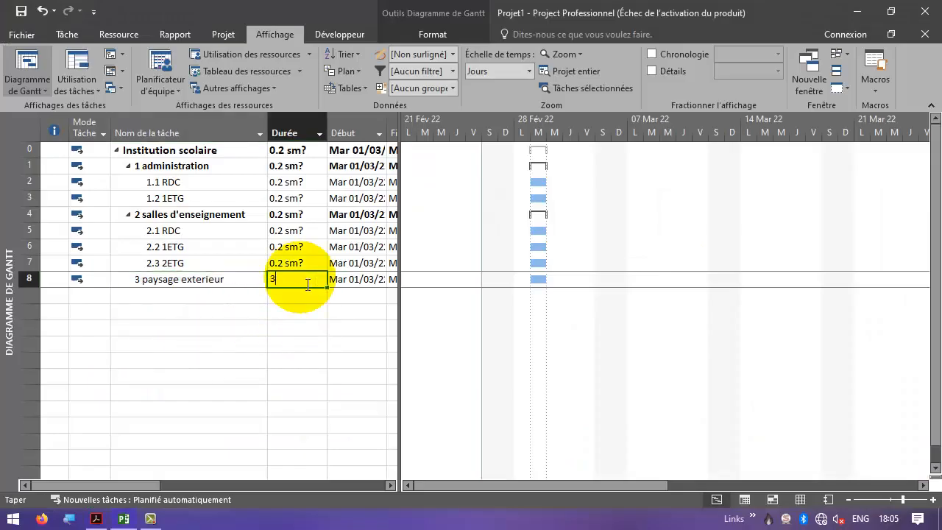
text(s)
key(Return)
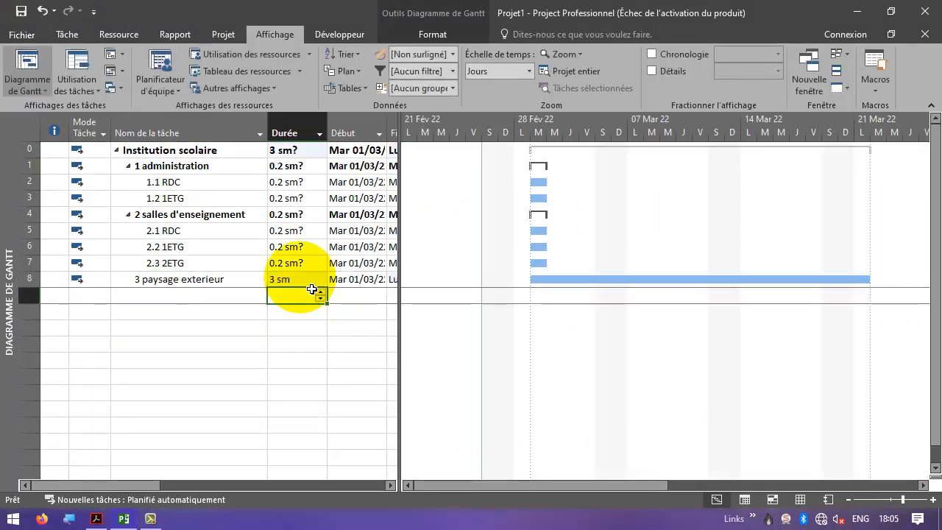
- Review the per-level hypothesis in the PDF and set the administration subtasks RDC and 1ETG to 4 weeks
key(alt+Tab)
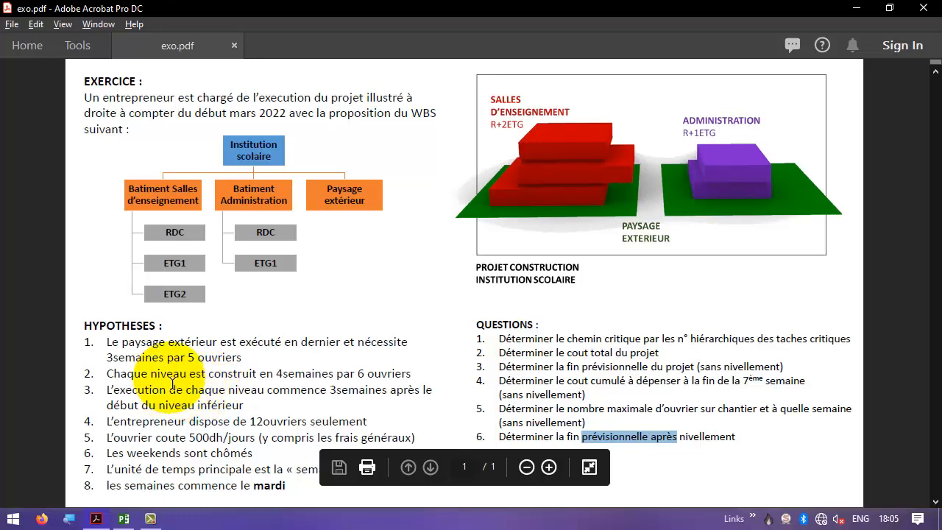
drag(151, 374, 309, 377)
click(305, 372)
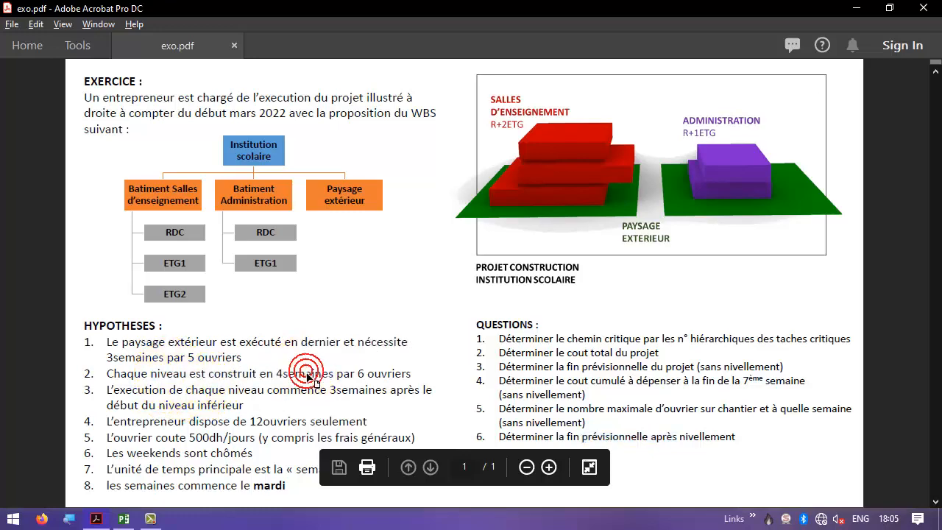
key(alt+Tab)
click(314, 182)
click(314, 182)
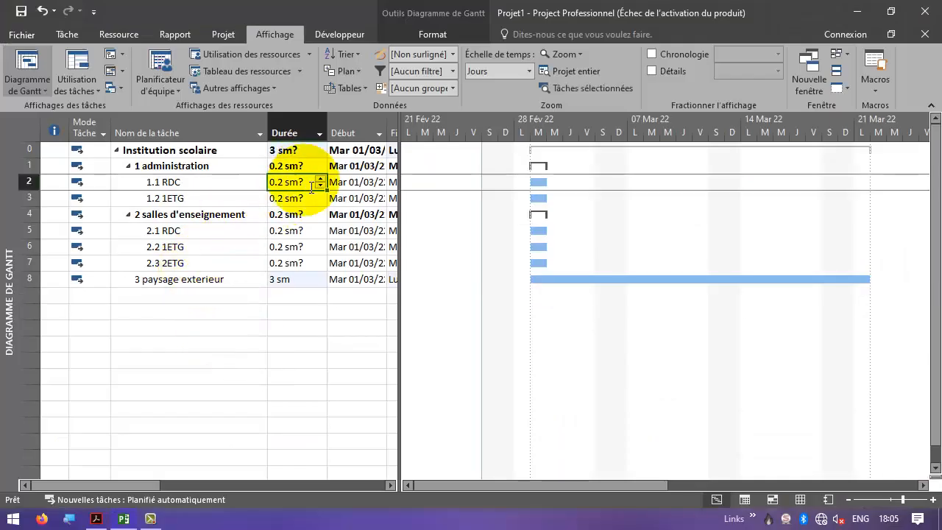
text(4s)
key(Return)
text(4s)
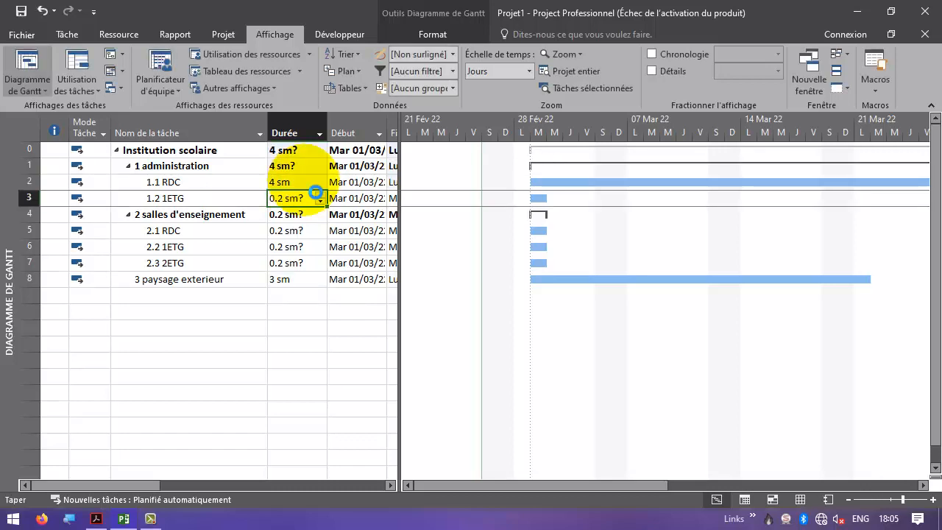
key(Return)
key(Return)
- Set the durations of the salles d'enseignement subtasks RDC, 1ETG and 2ETG to 4 weeks each
text(4s)
key(Return)
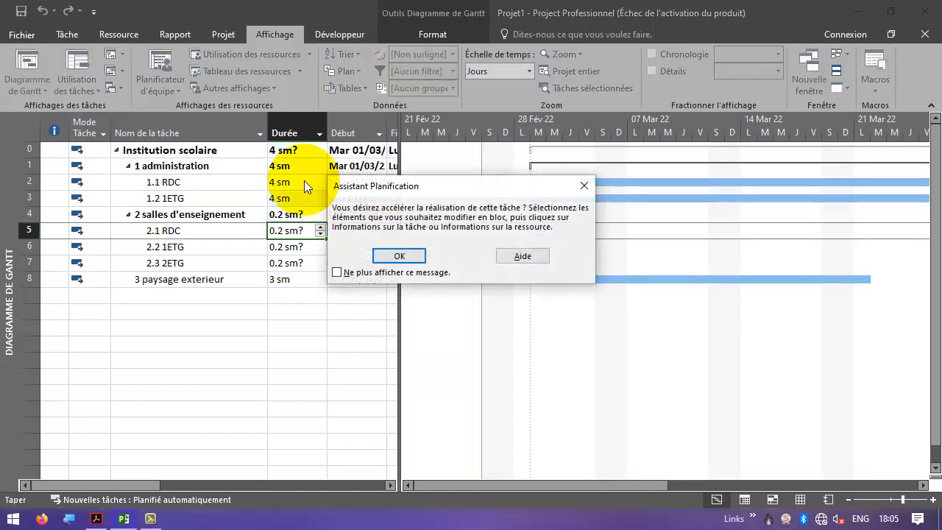
key(Return)
text(4s)
key(Return)
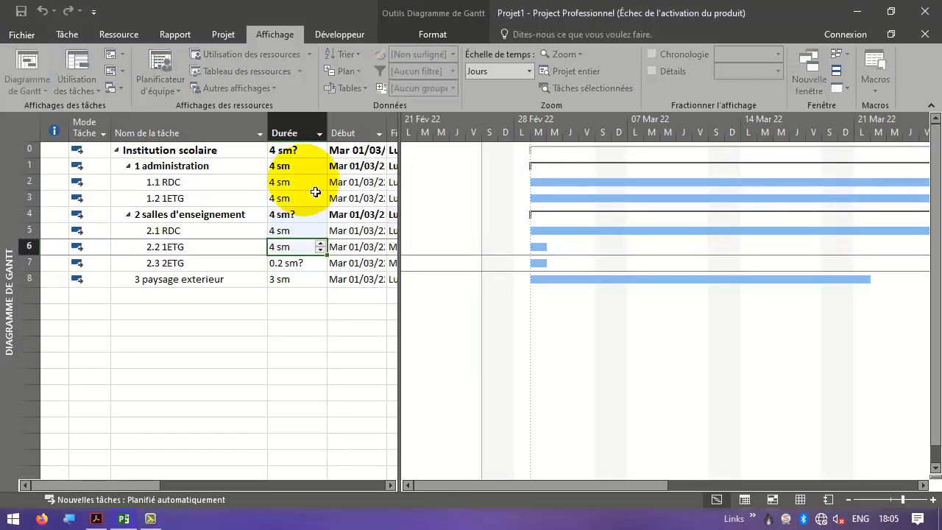
text(4s)
key(Return)
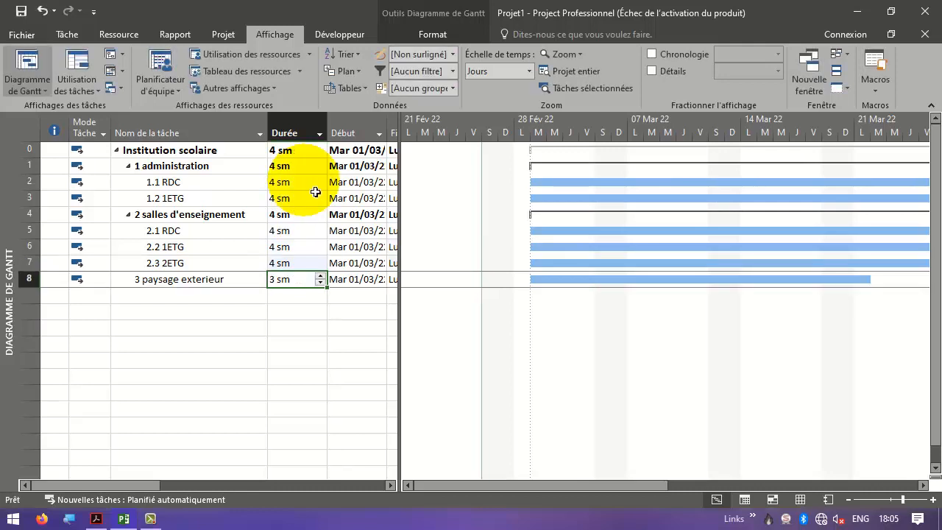
- Set paysage exterieur's predecessors to tasks 4 and 1, entered as 4,1
drag(397, 262, 572, 262)
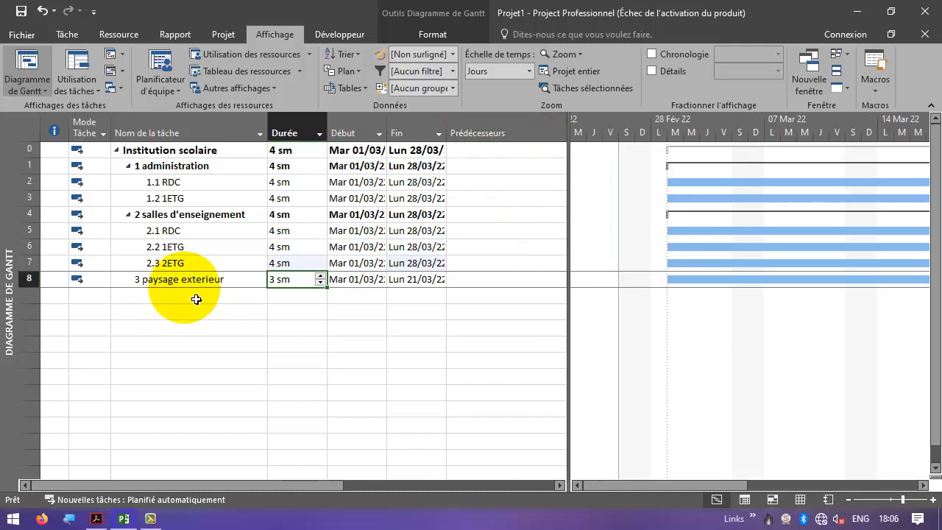
click(199, 215)
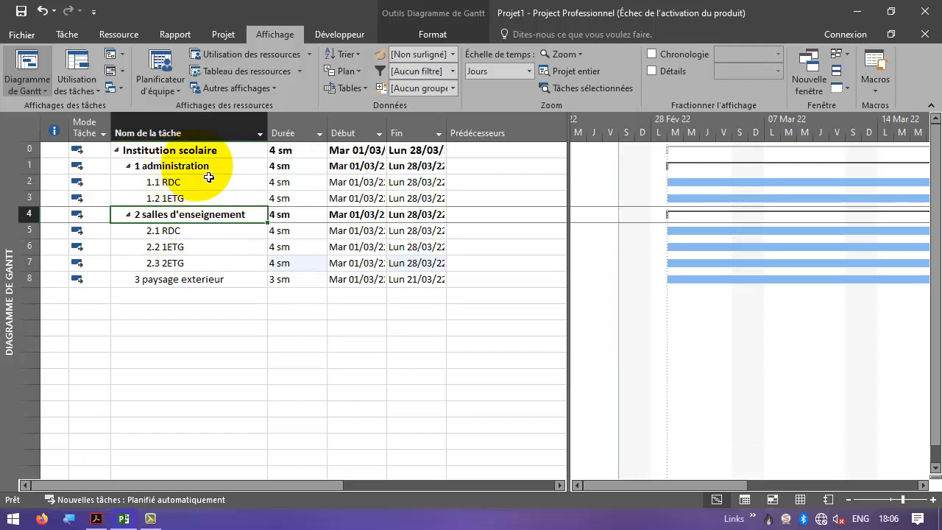
click(485, 280)
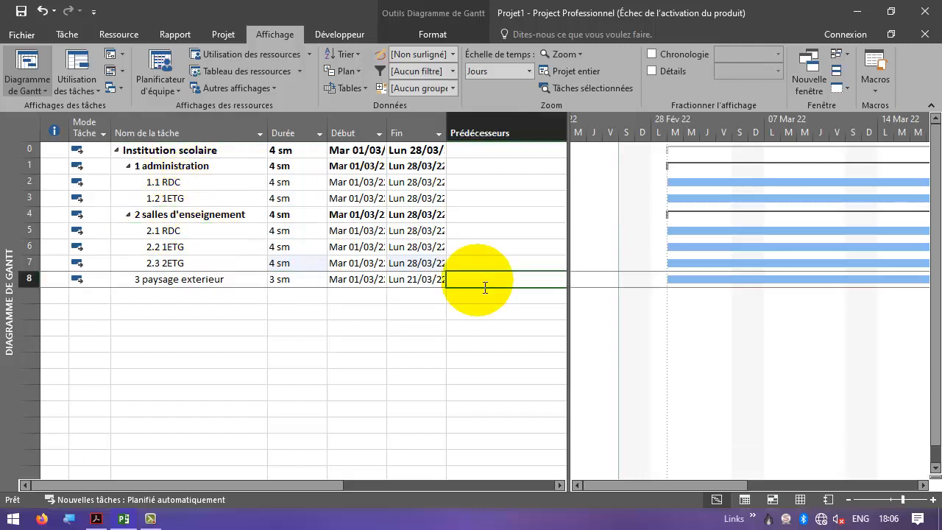
text(4;)
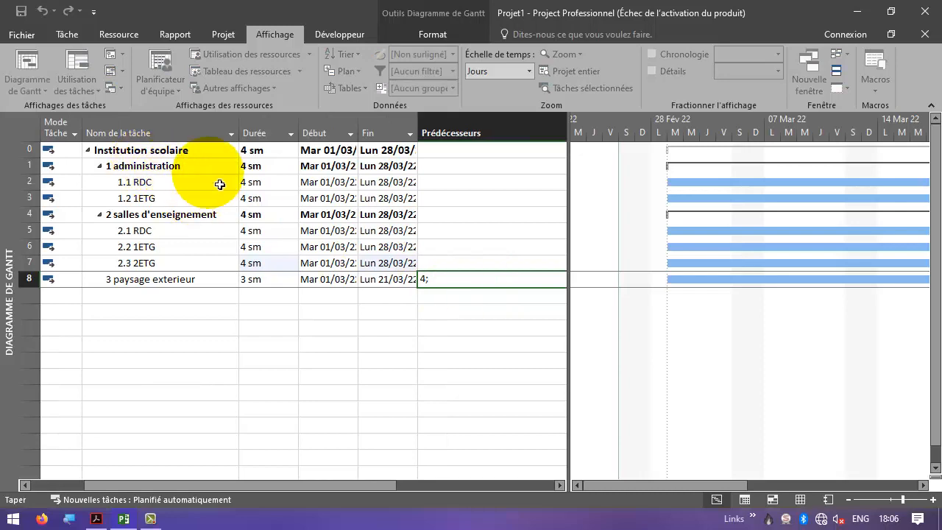
text(1)
key(Return)
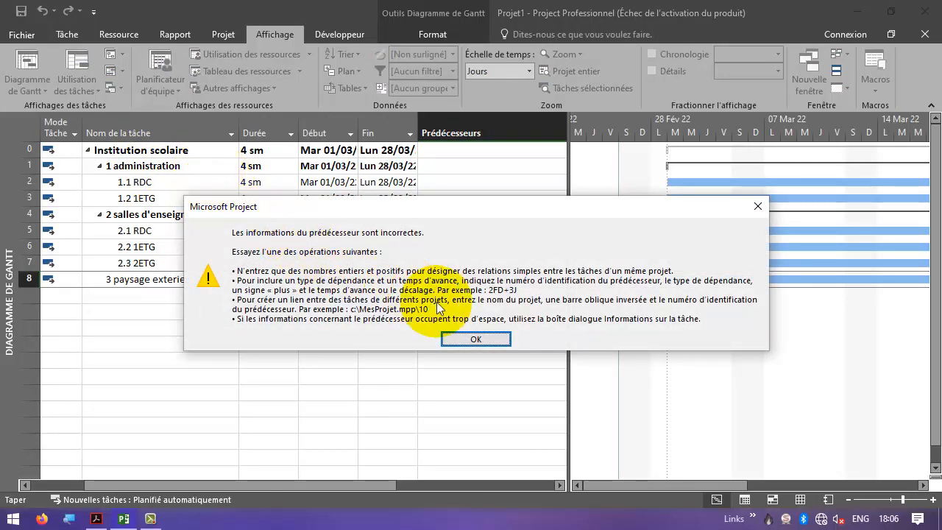
click(481, 338)
click(430, 280)
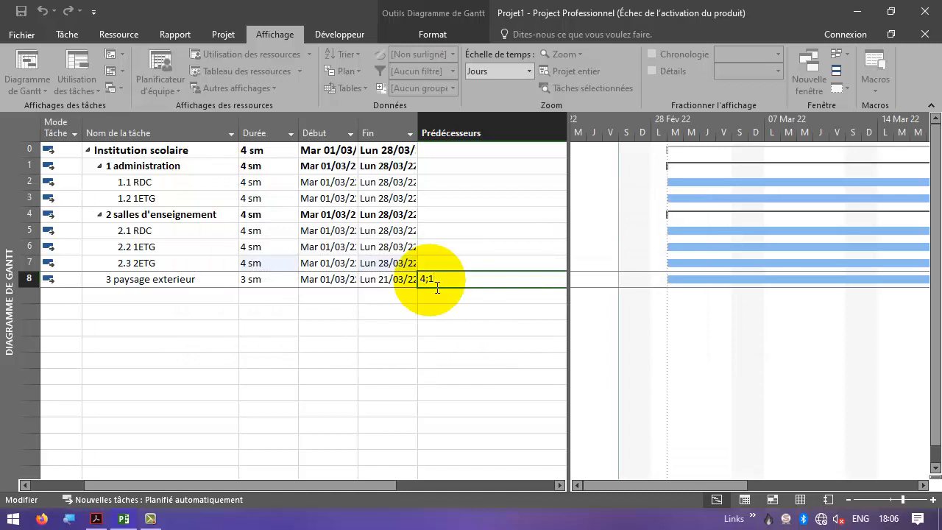
key(BackSpace)
text(,)
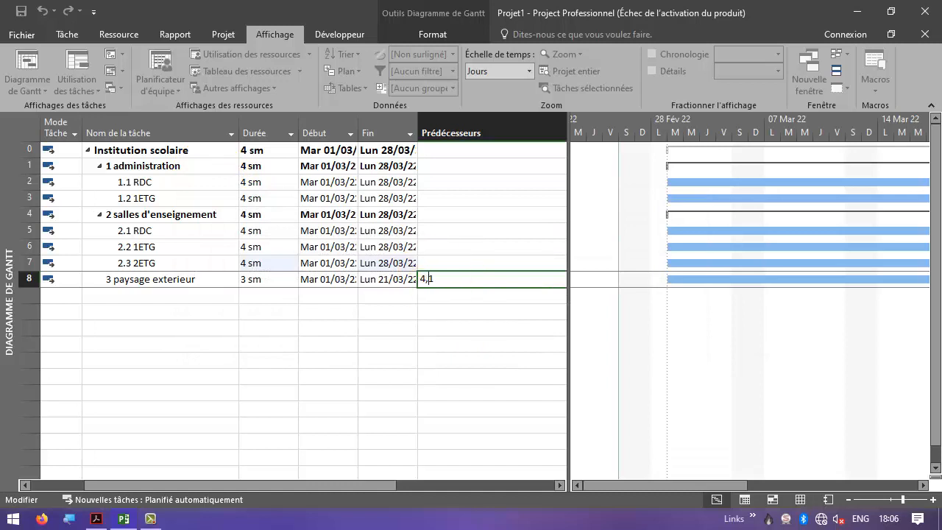
key(Return)
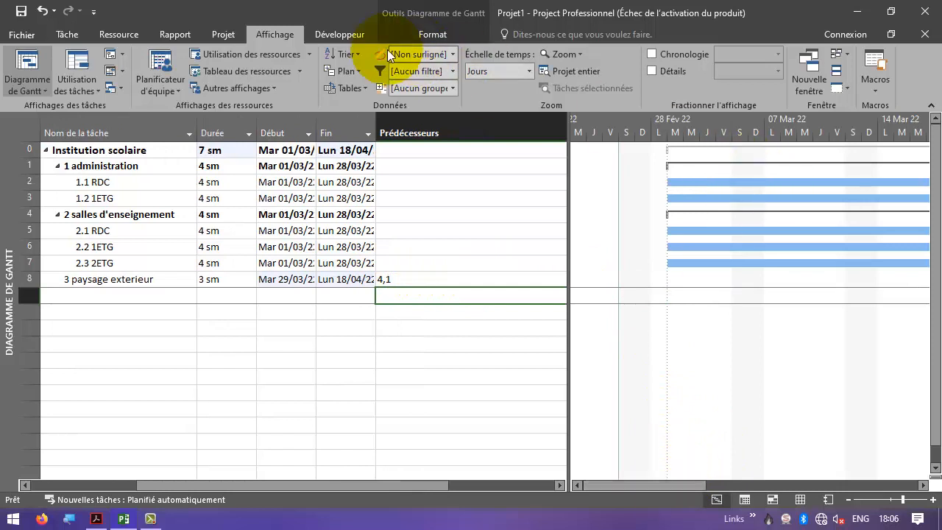
- Change the Gantt timescale to weeks (Semaines)
click(529, 72)
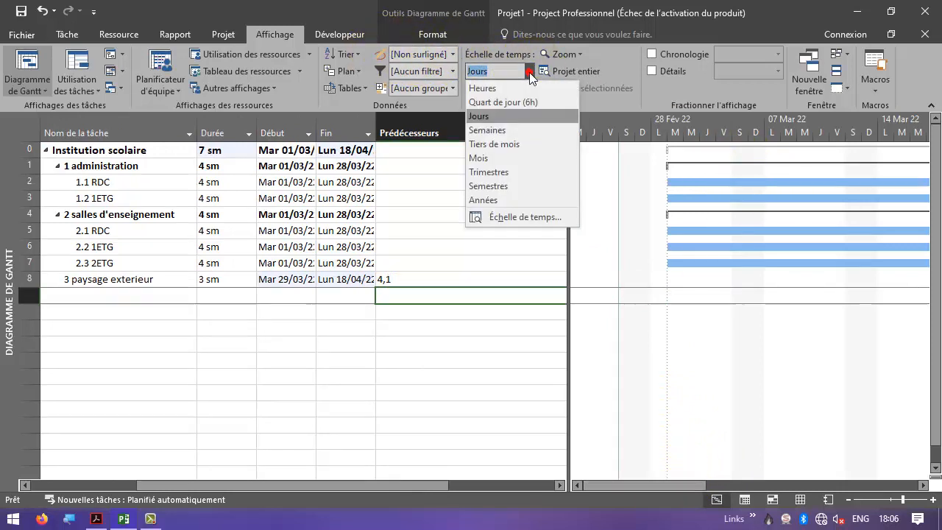
click(509, 133)
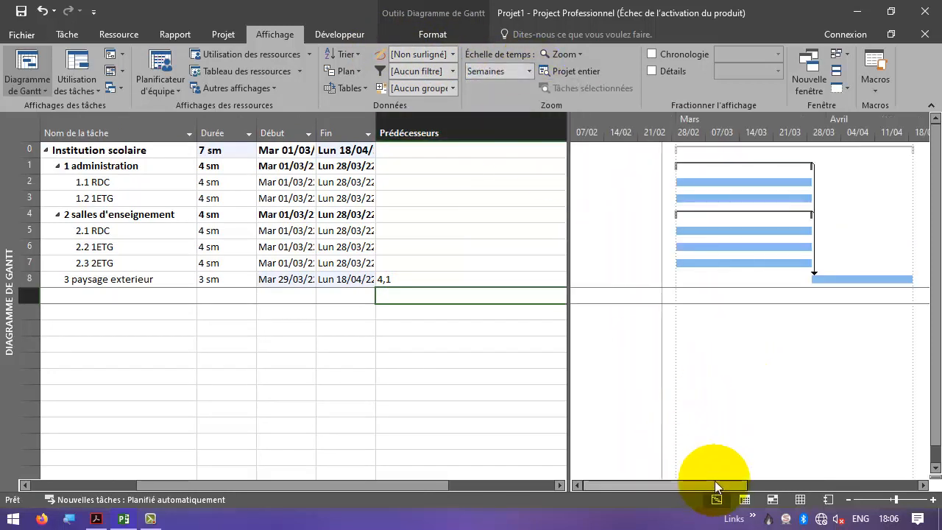
drag(715, 484, 731, 484)
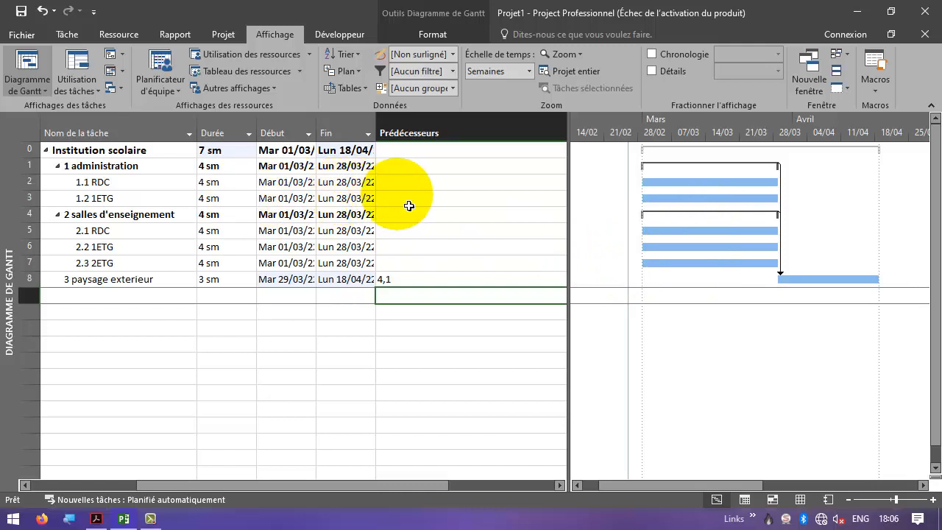
- Check hypothesis 3 in the PDF and set 1.2 1ETG's predecessor to 2DD+3s, a start-to-start link with 3-week lag
click(403, 199)
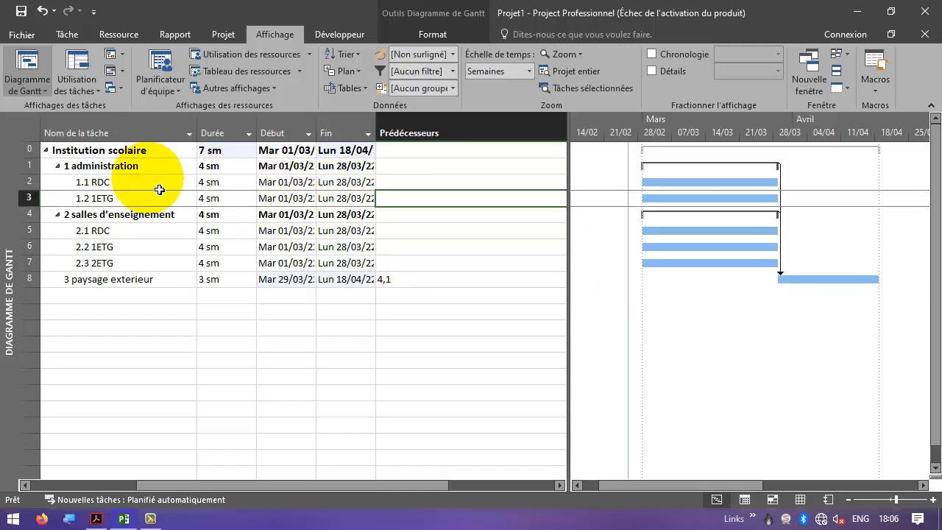
key(alt+Tab)
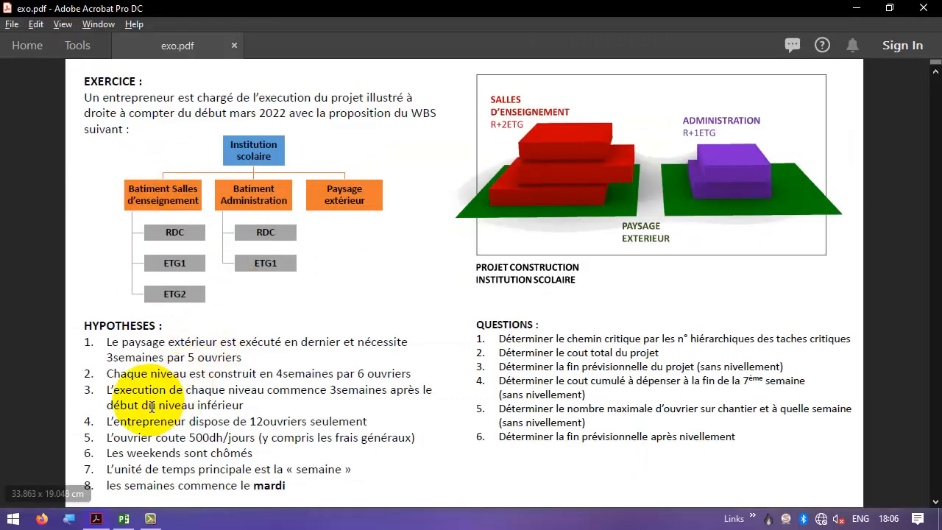
mouse_move(113, 389)
mouse_down()
mouse_move(276, 380)
mouse_move(386, 390)
mouse_up()
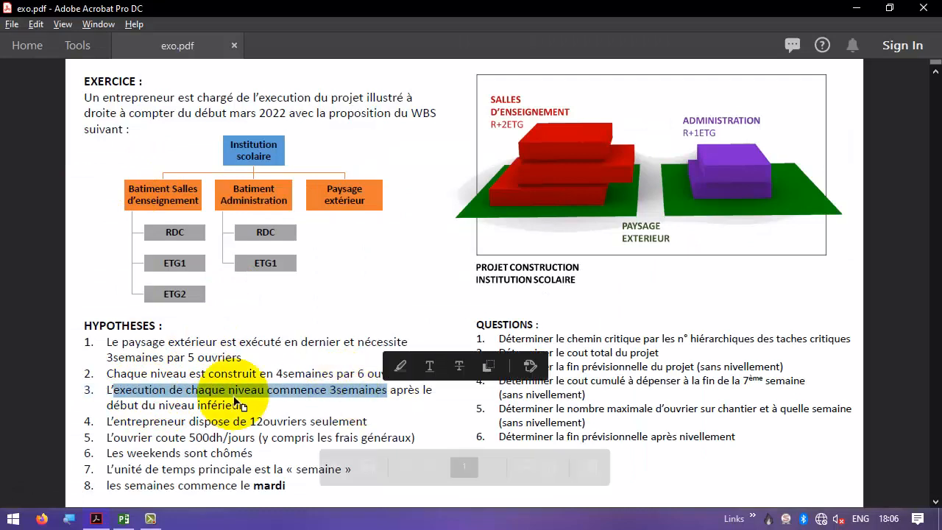
drag(158, 406, 243, 406)
key(alt+Tab)
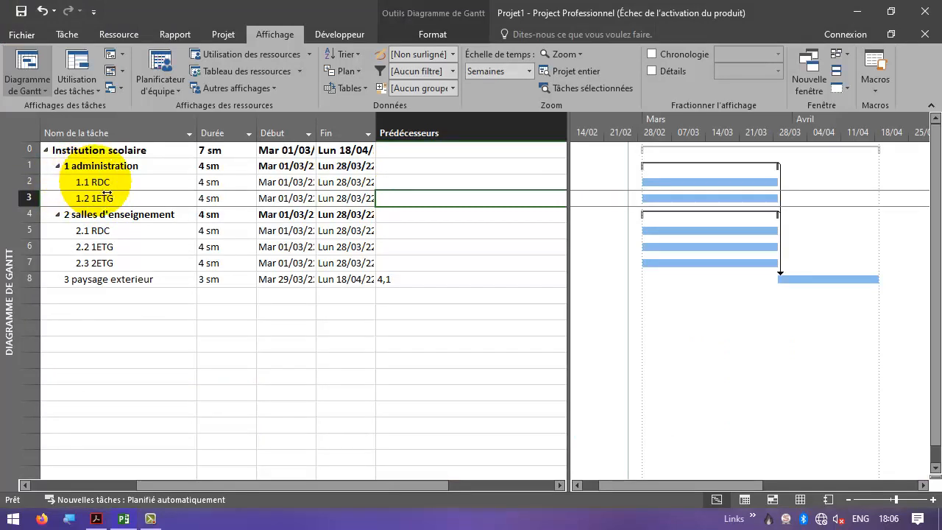
text(2dd+3)
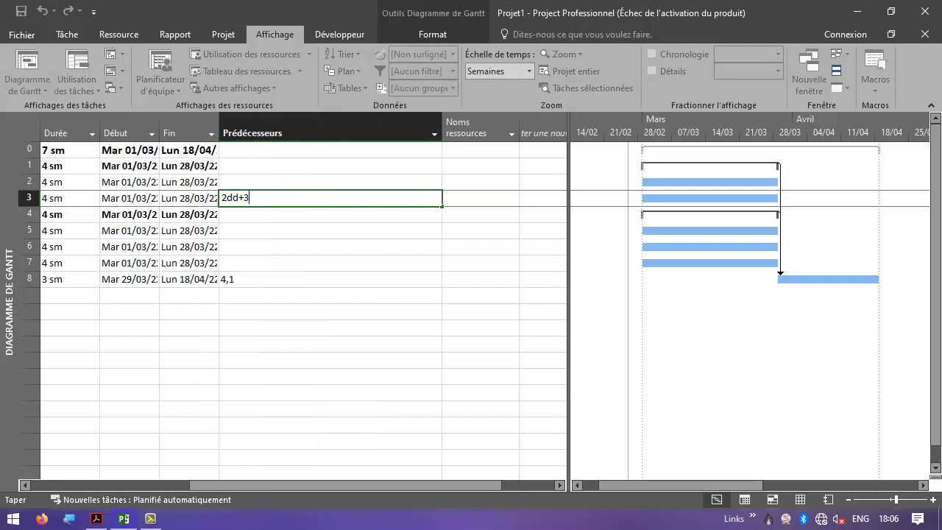
text(s)
key(Return)
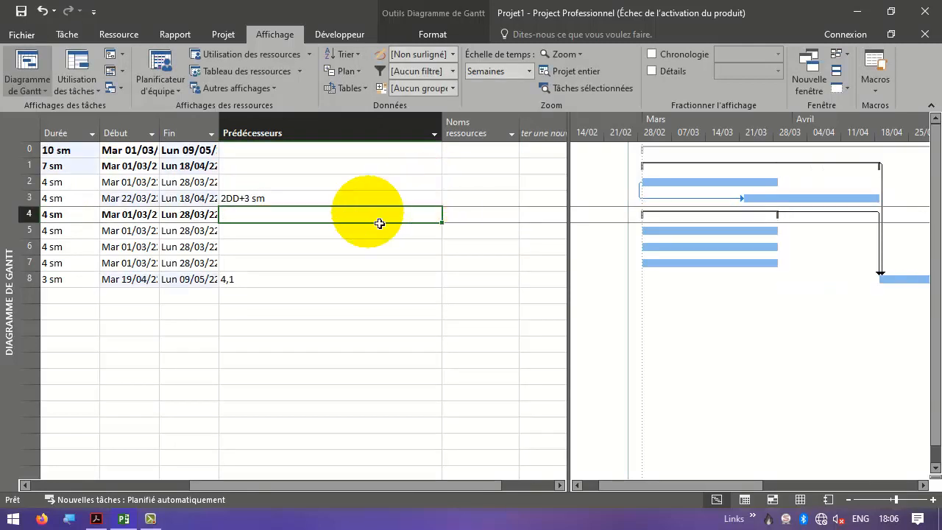
- Select the subtasks 2.1 RDC, 2.2 1ETG and 2.3 2ETG and link them in sequence
click(256, 251)
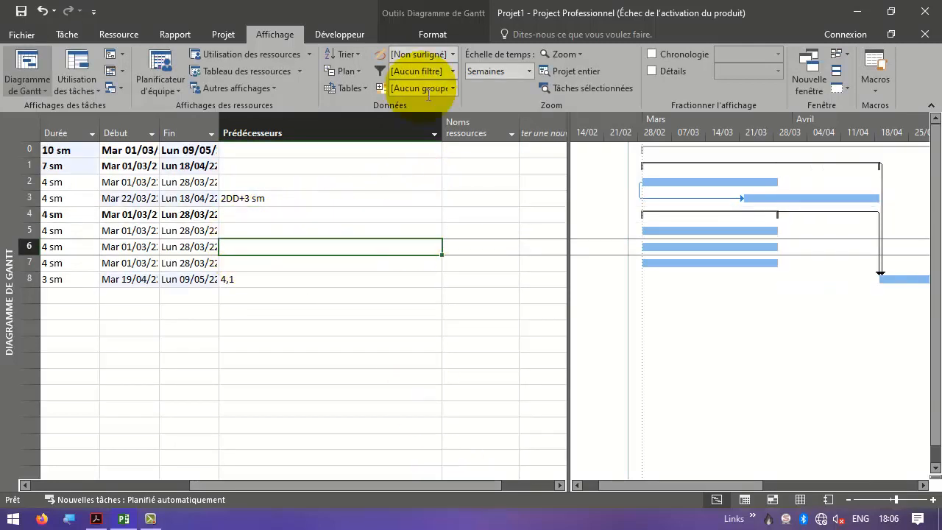
drag(451, 135, 300, 135)
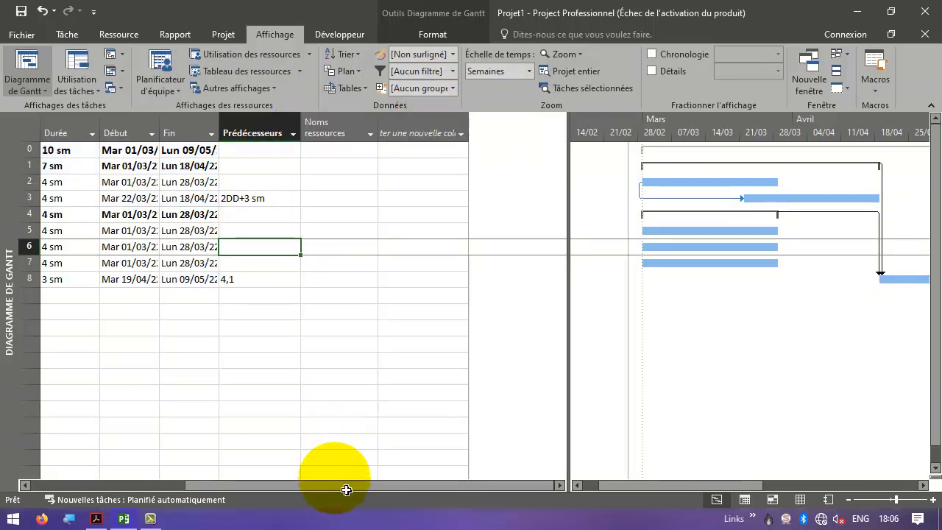
drag(318, 486, 165, 486)
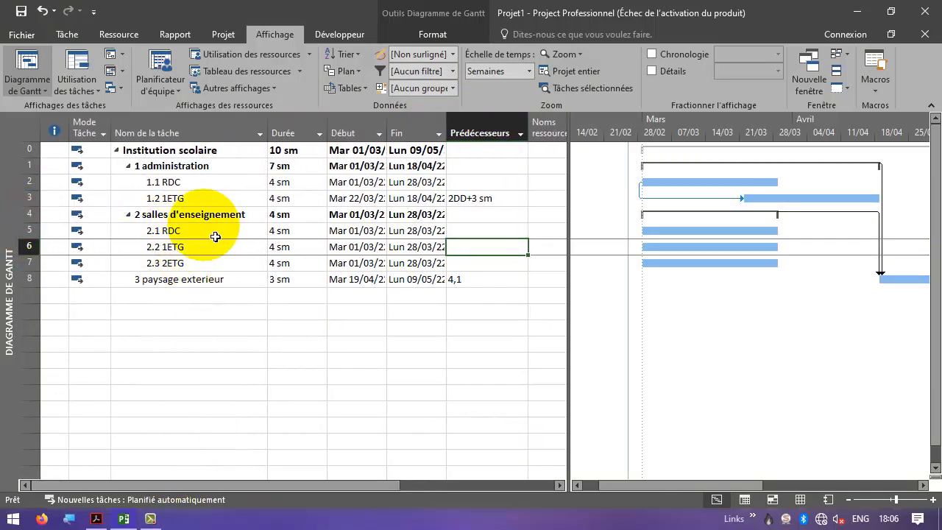
drag(177, 230, 208, 265)
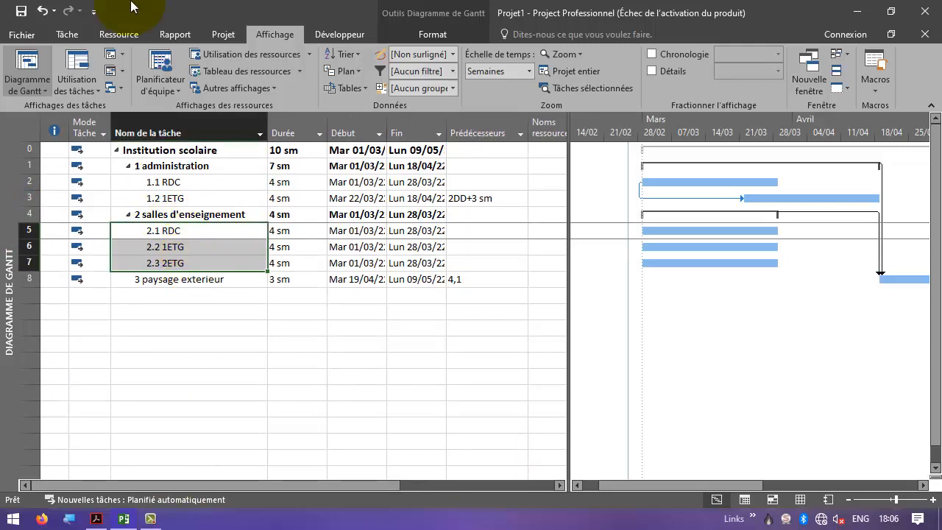
click(74, 34)
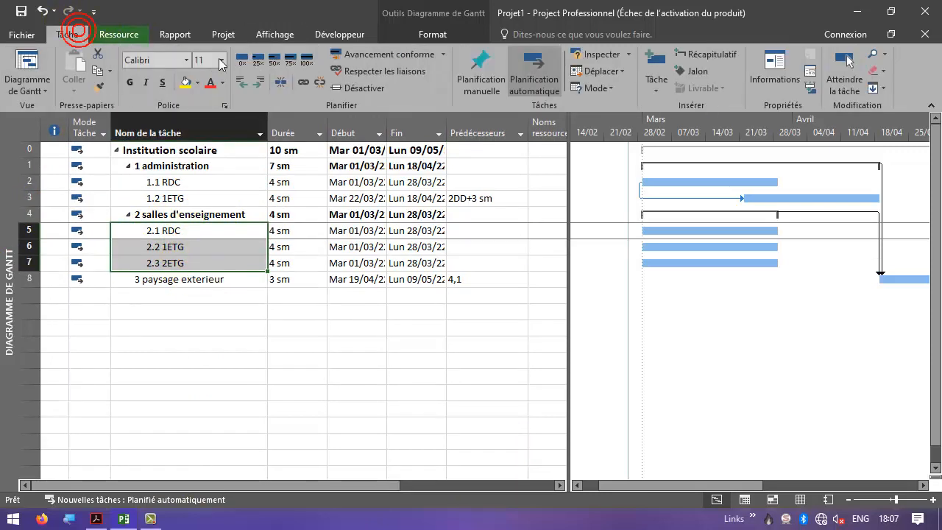
click(304, 84)
- Change 2.2 1ETG's predecessor to a start-to-start link with a 3-week lag, 5DD+3
click(474, 251)
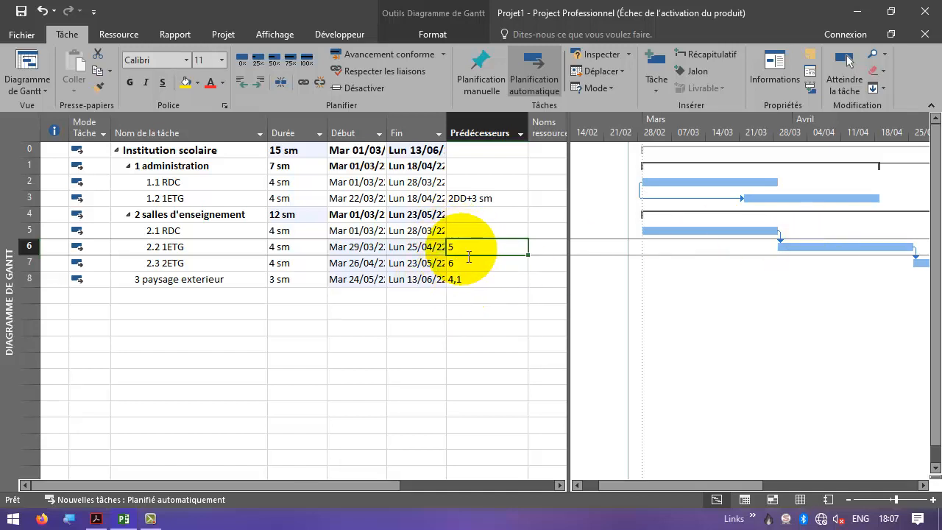
click(468, 256)
text(dd)
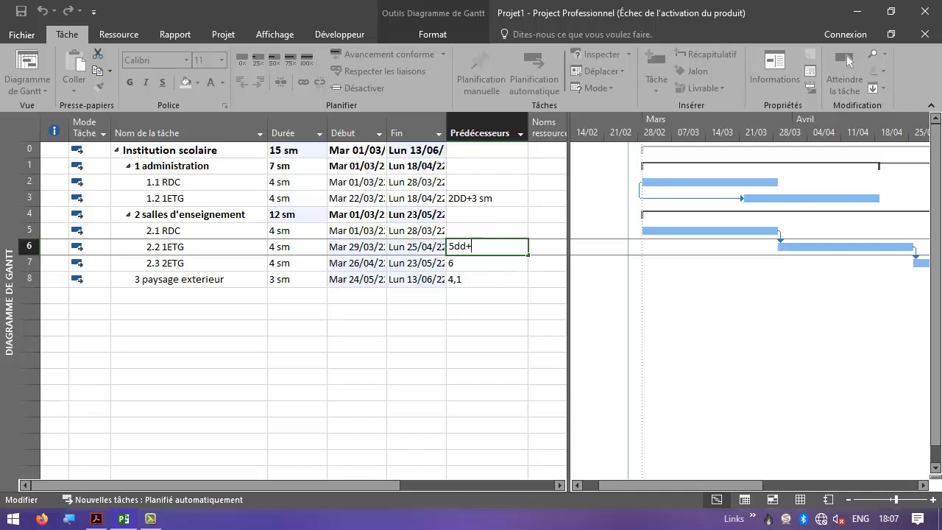
text(+3s)
key(Return)
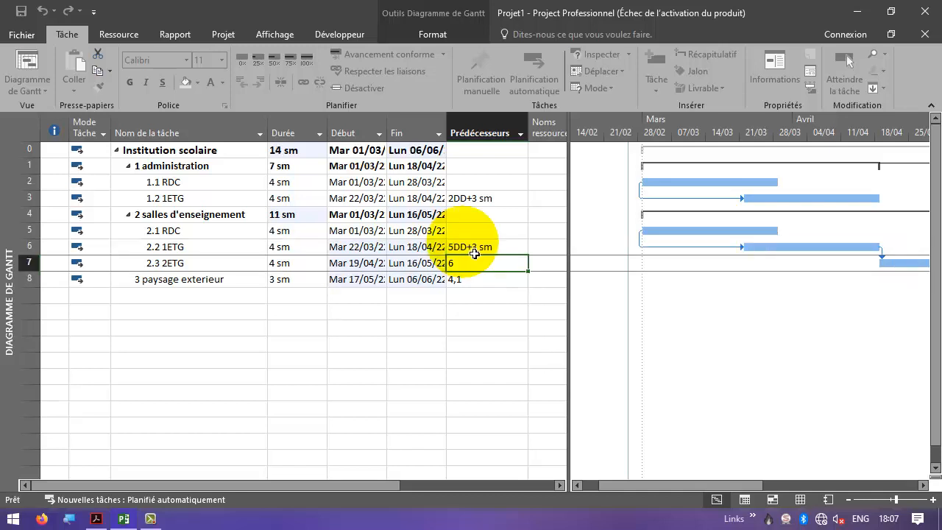
- Change 2.3 2ETG's predecessor to a start-to-start link with a 3-week lag, 6DD+3s
click(451, 264)
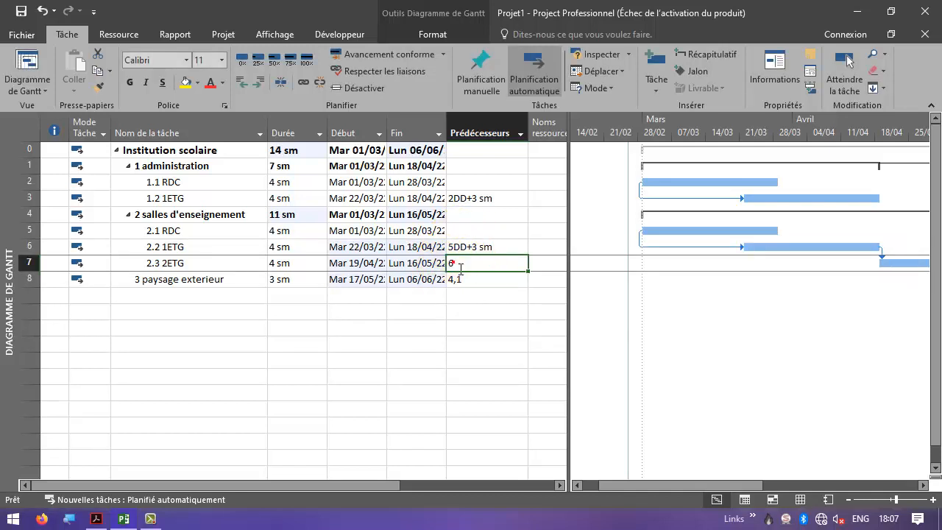
click(478, 269)
text(dd)
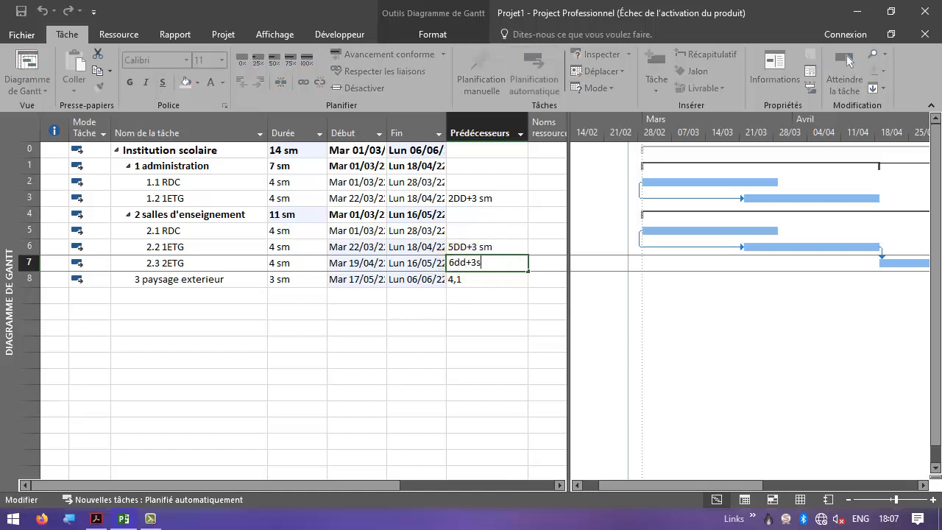
text(+3s)
key(Return)
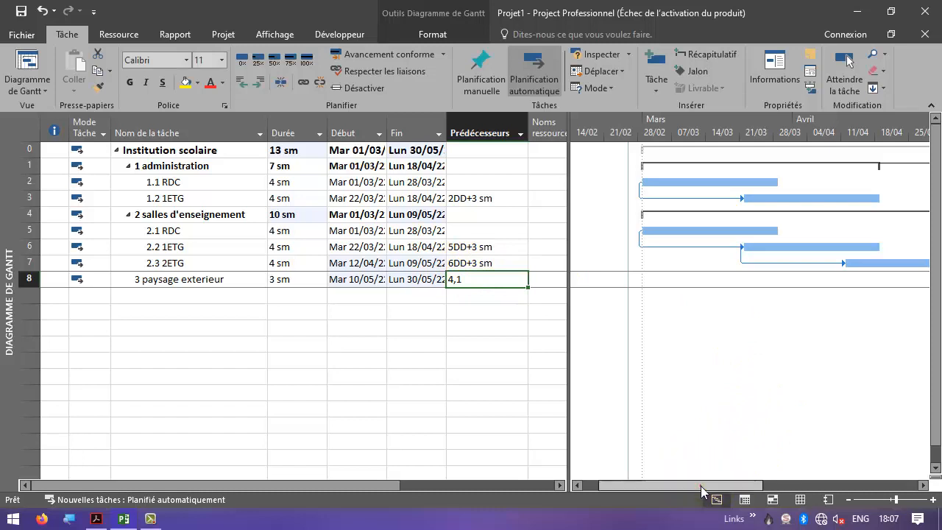
- Hide the task mode column from the task table
drag(701, 492, 839, 491)
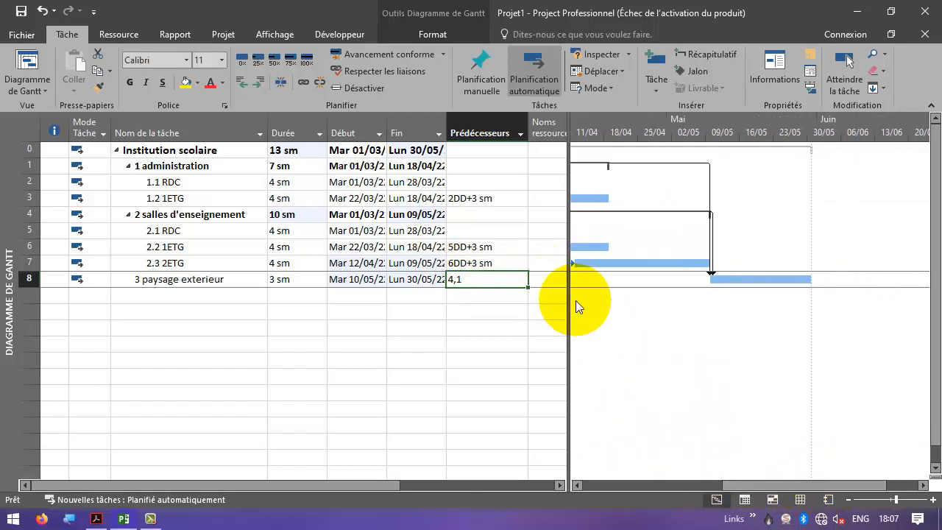
drag(572, 311, 450, 311)
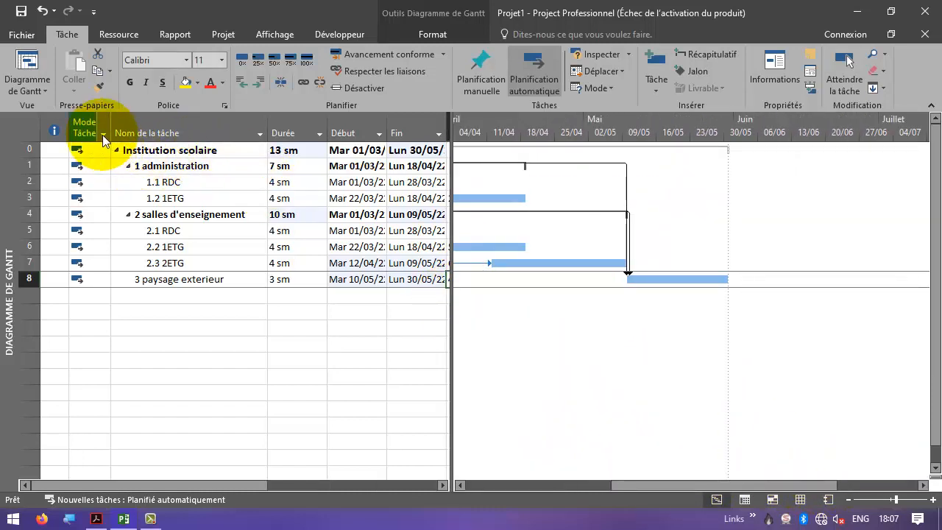
drag(248, 486, 263, 486)
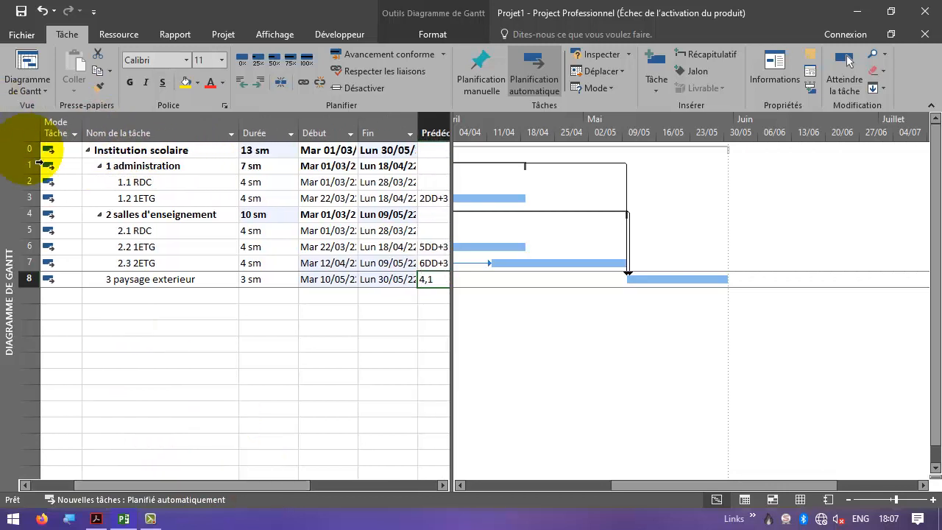
drag(136, 480, 94, 480)
click(74, 131)
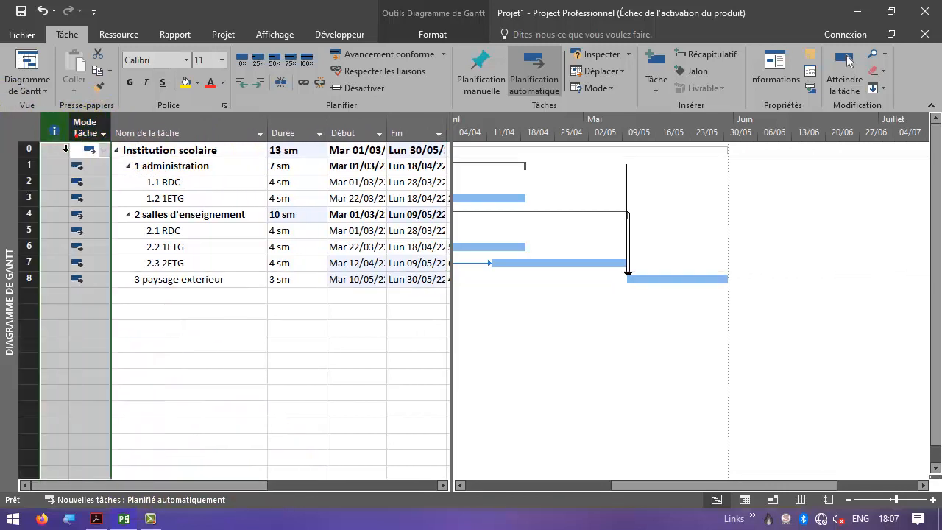
right_click(58, 134)
click(112, 259)
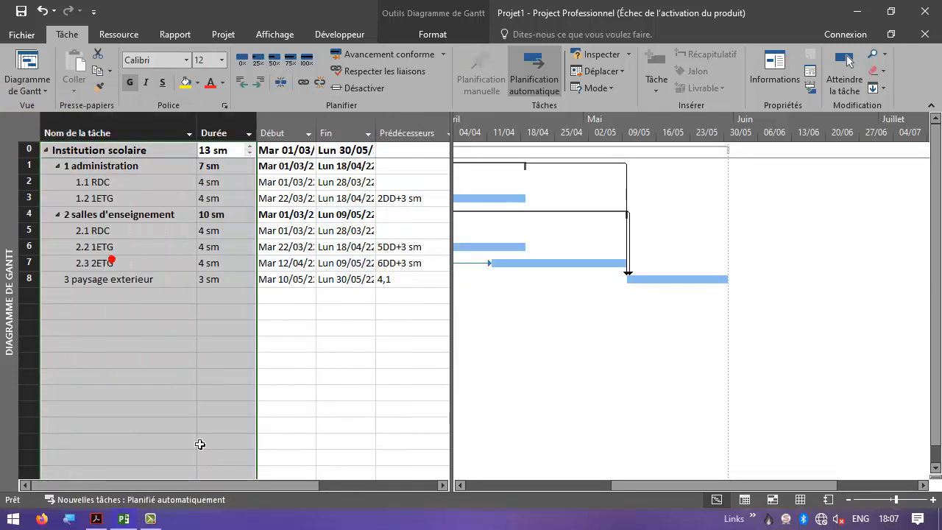
double_click(452, 431)
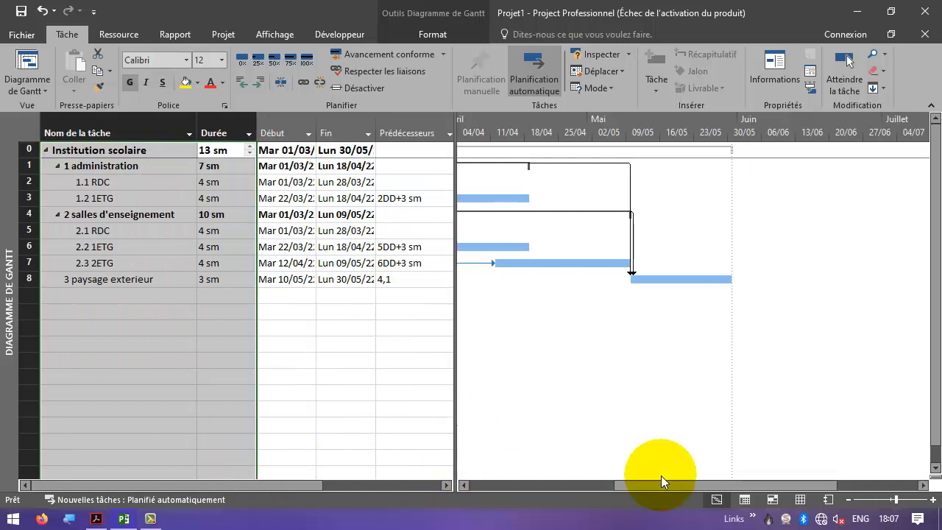
drag(663, 484, 551, 474)
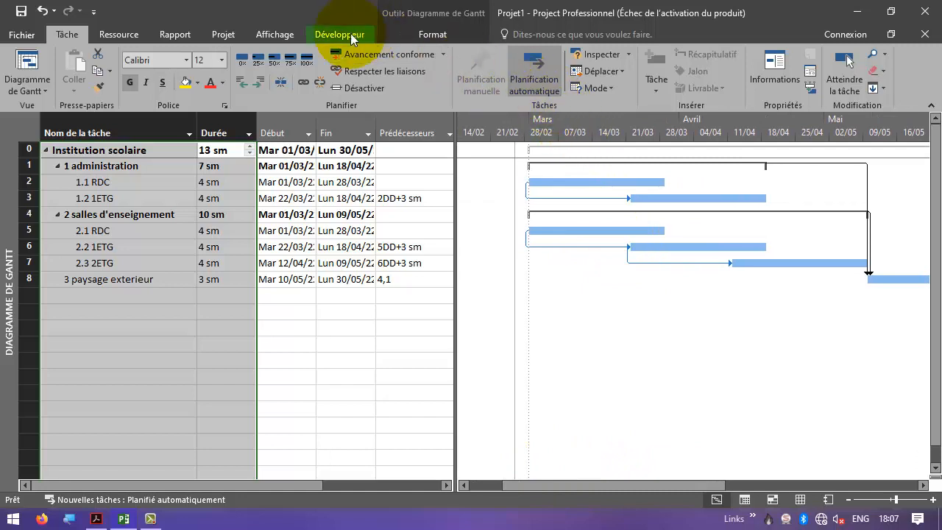
- Set the timescale's lower tier label to week numbers S1, S2, S3, … counted from the start
click(412, 34)
click(274, 35)
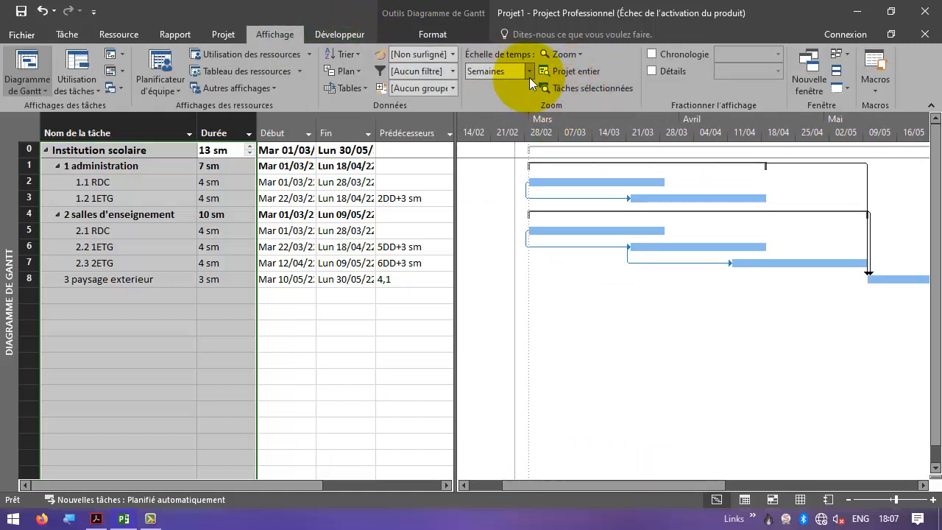
right_click(595, 128)
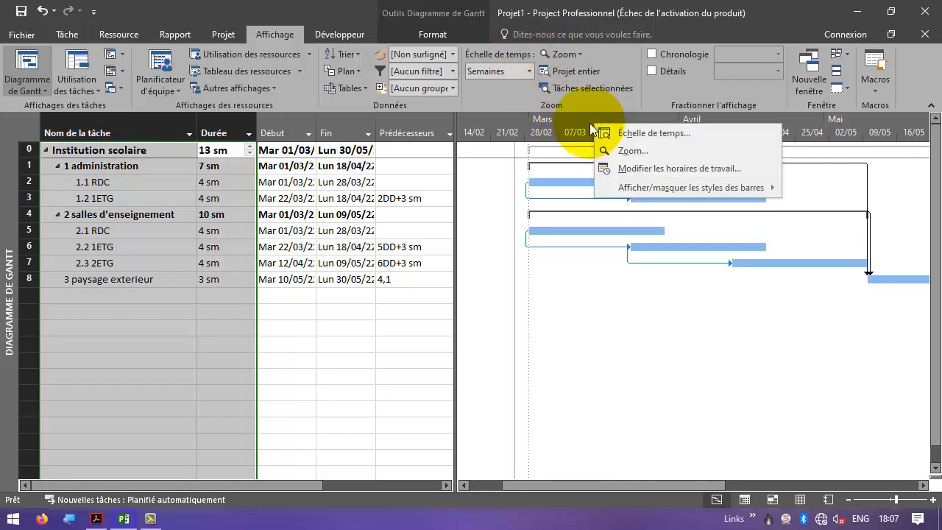
click(612, 132)
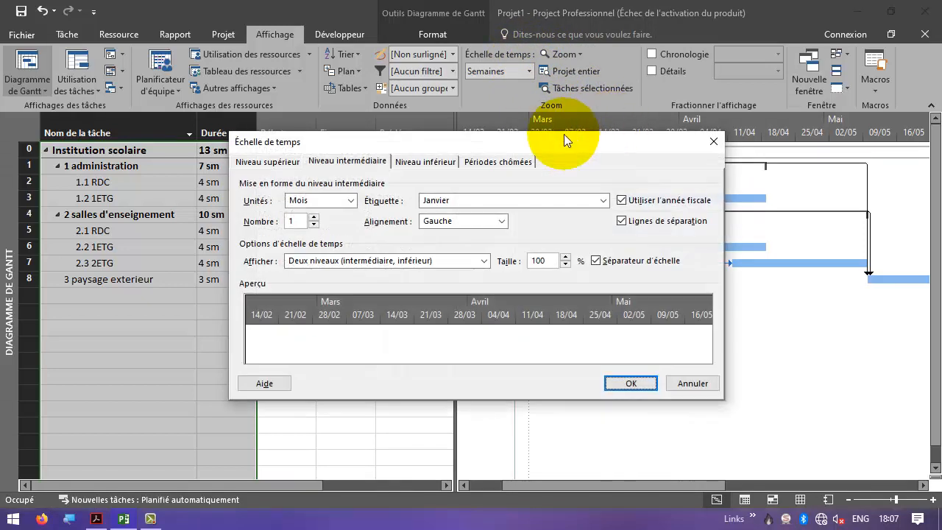
click(424, 162)
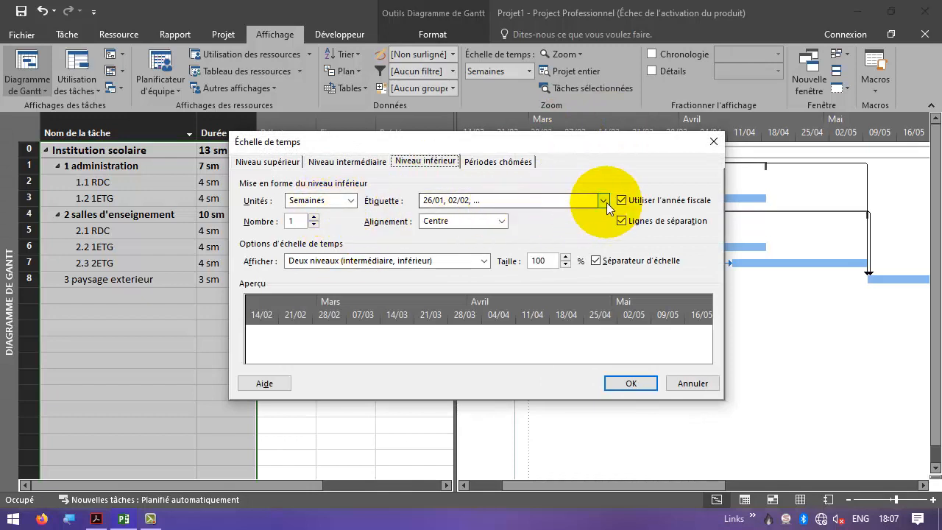
click(606, 203)
drag(609, 115, 604, 204)
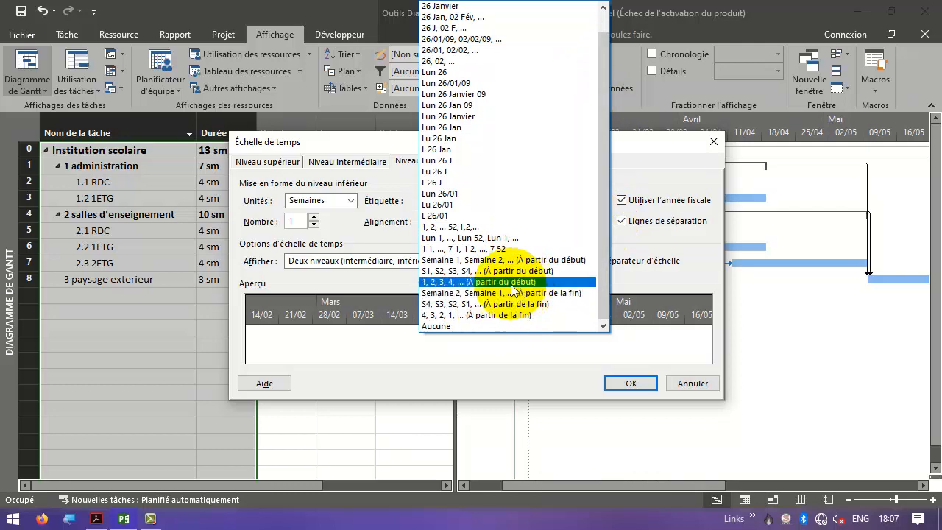
click(506, 271)
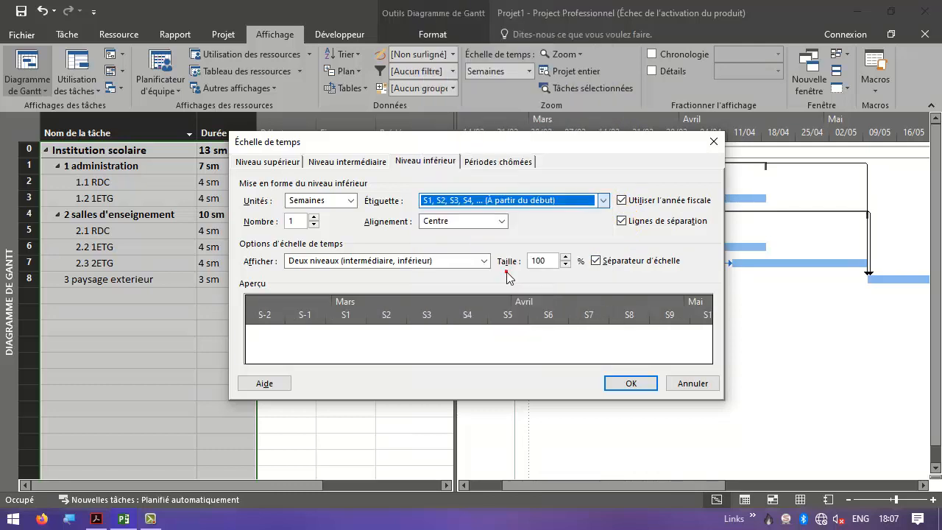
click(632, 384)
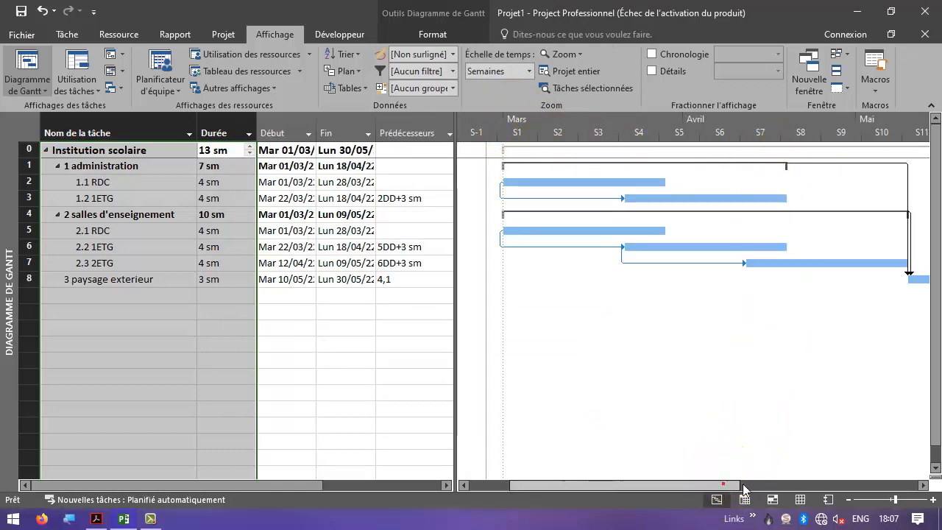
- Switch to Adobe Acrobat and read the exercise's first question about the critical path
drag(722, 477, 840, 479)
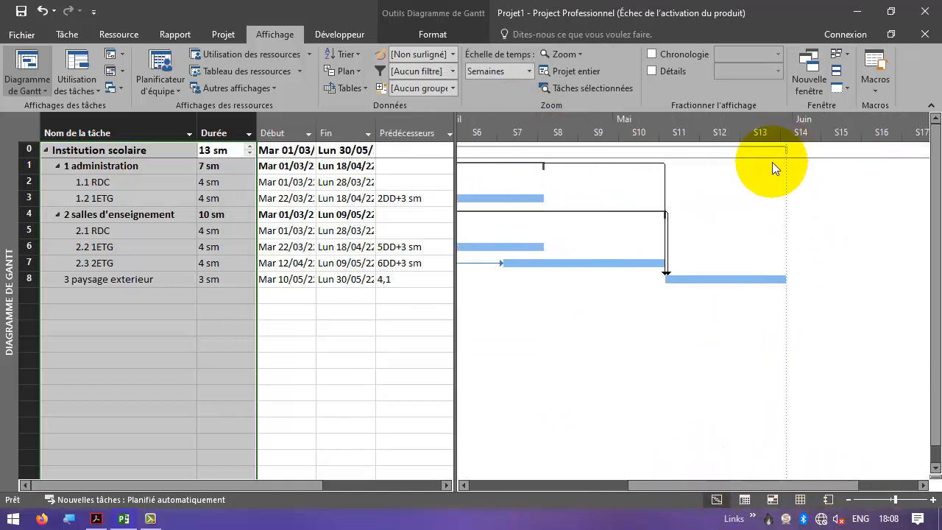
drag(746, 484, 628, 485)
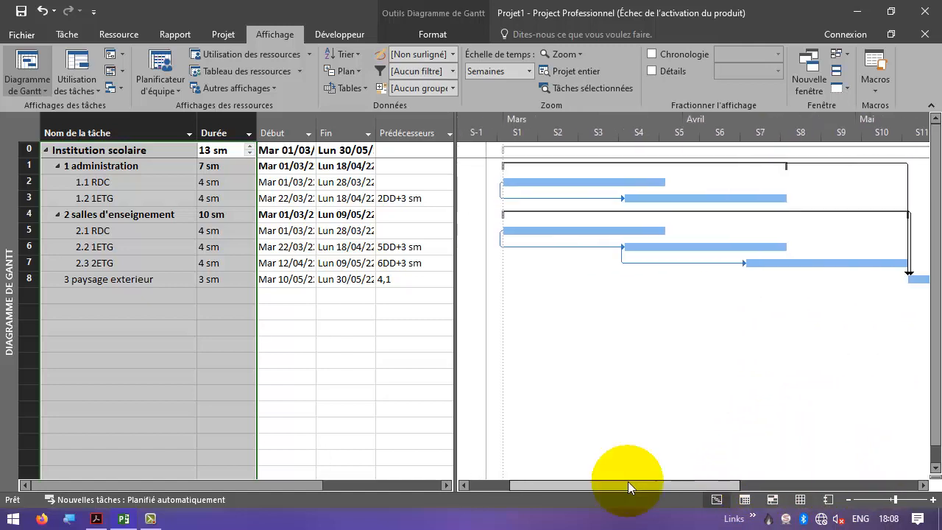
click(97, 519)
drag(501, 339, 755, 340)
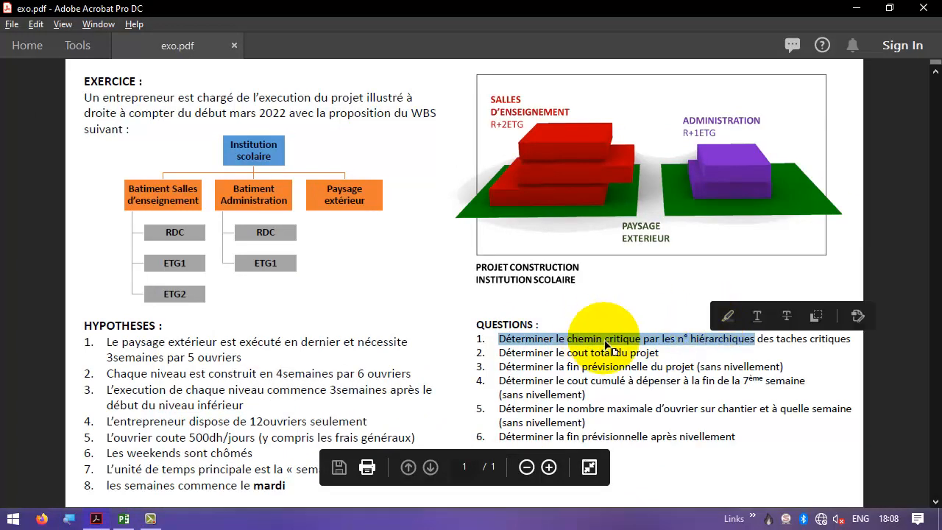
click(608, 345)
key(alt+Tab)
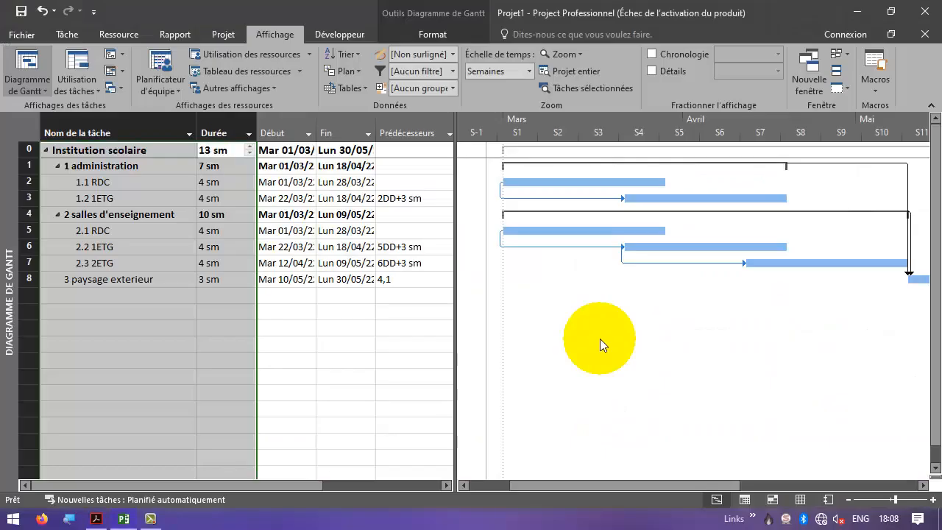
- Turn on highlighting of critical tasks in the Gantt chart
click(433, 34)
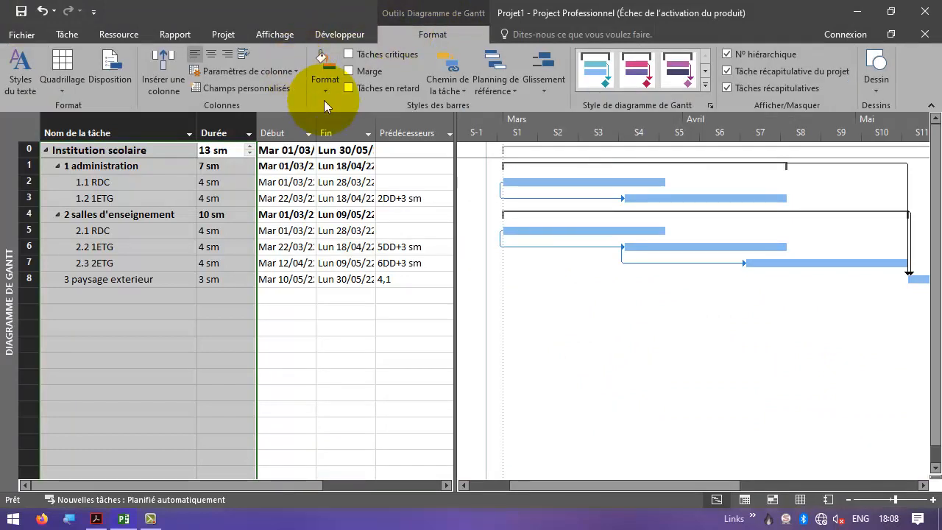
click(369, 54)
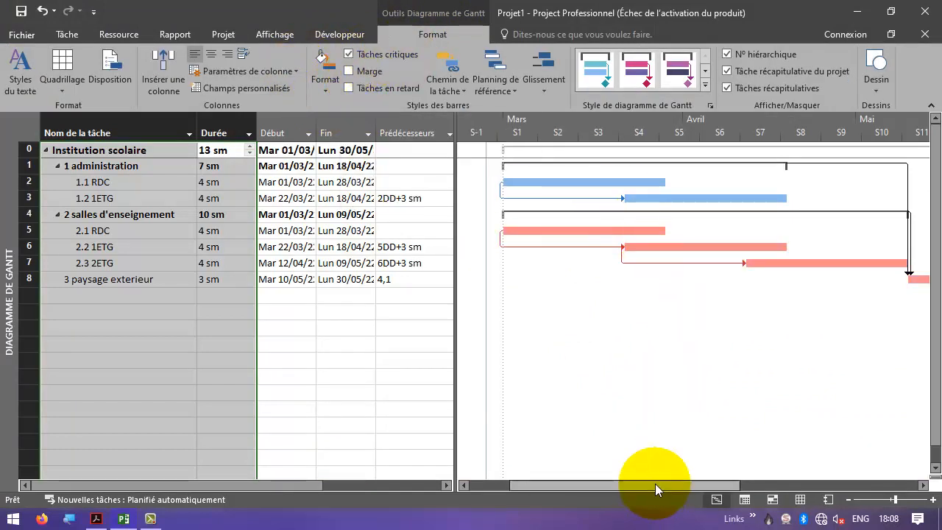
mouse_move(657, 485)
mouse_down()
mouse_move(772, 479)
mouse_move(640, 478)
mouse_up()
- Examine the task rows to identify which tasks lie on the critical path
click(151, 246)
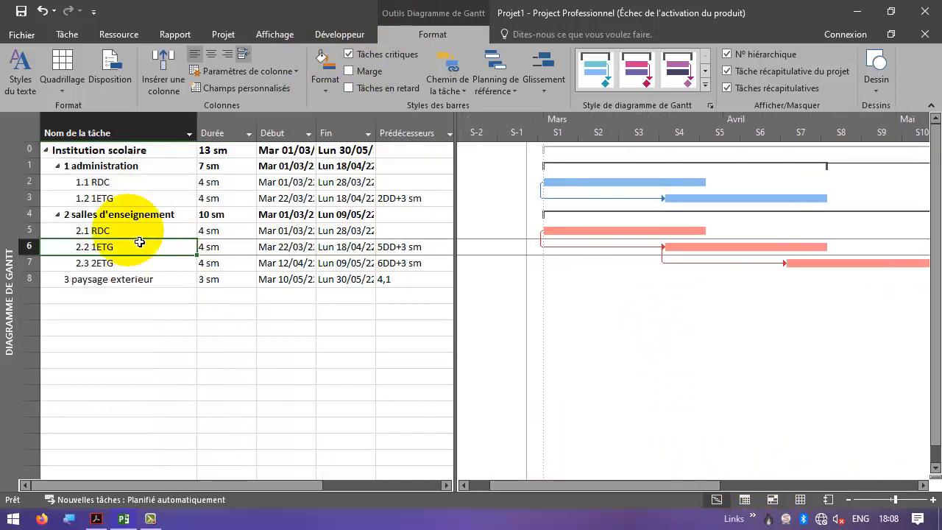
click(128, 230)
click(126, 249)
click(132, 283)
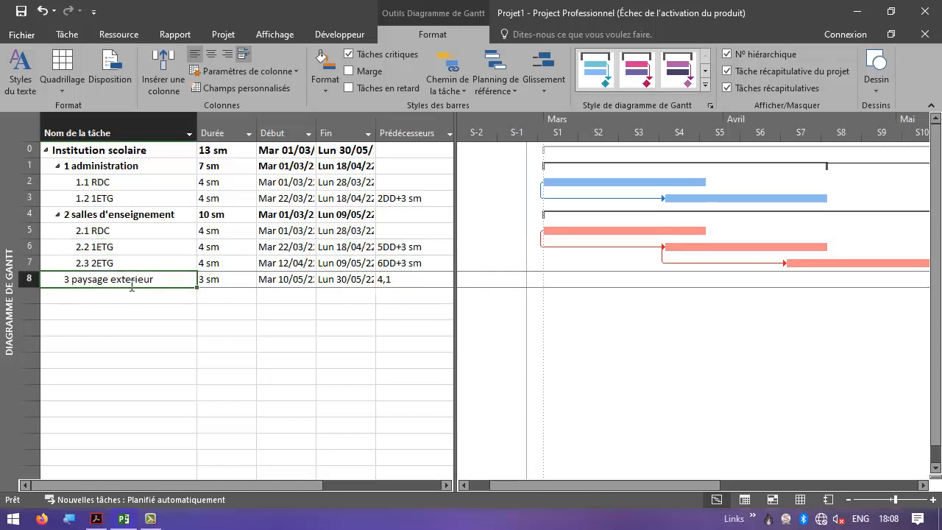
mouse_move(649, 483)
mouse_down()
mouse_move(727, 481)
mouse_move(643, 479)
mouse_up()
click(154, 184)
click(156, 200)
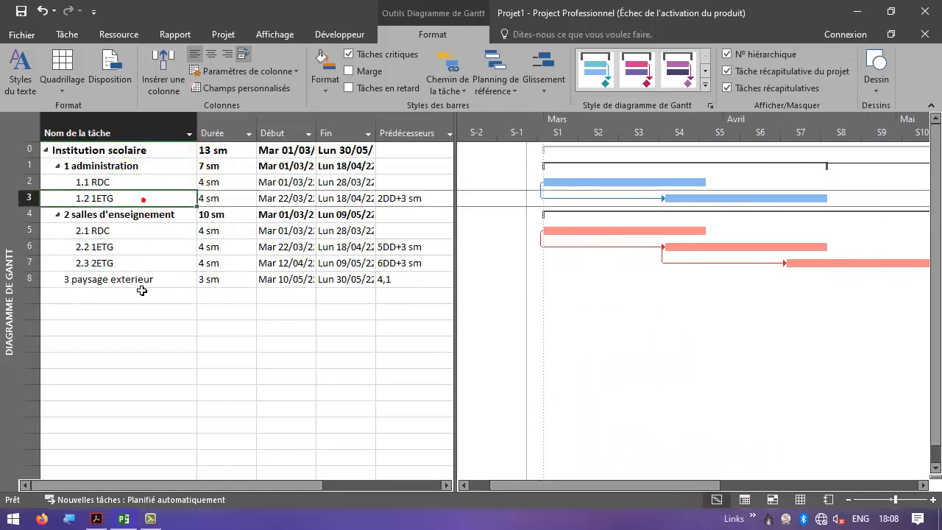
click(127, 232)
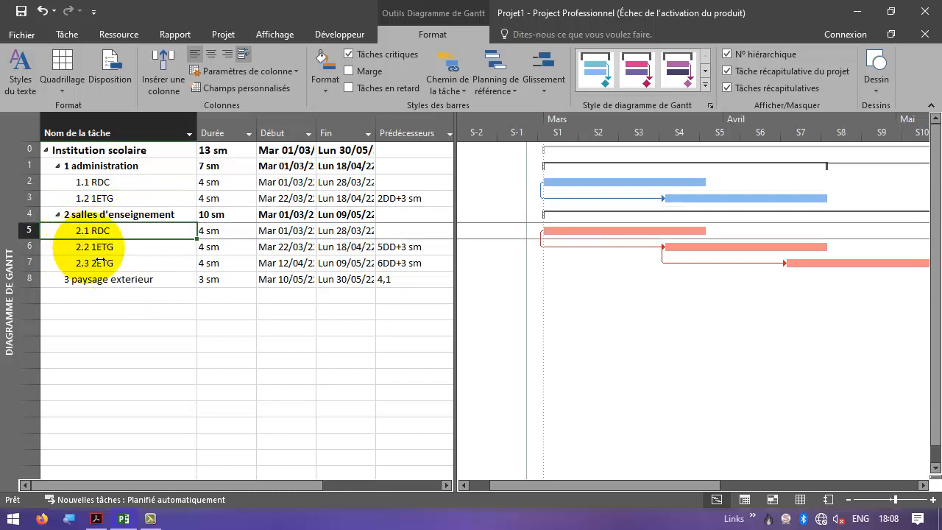
click(85, 280)
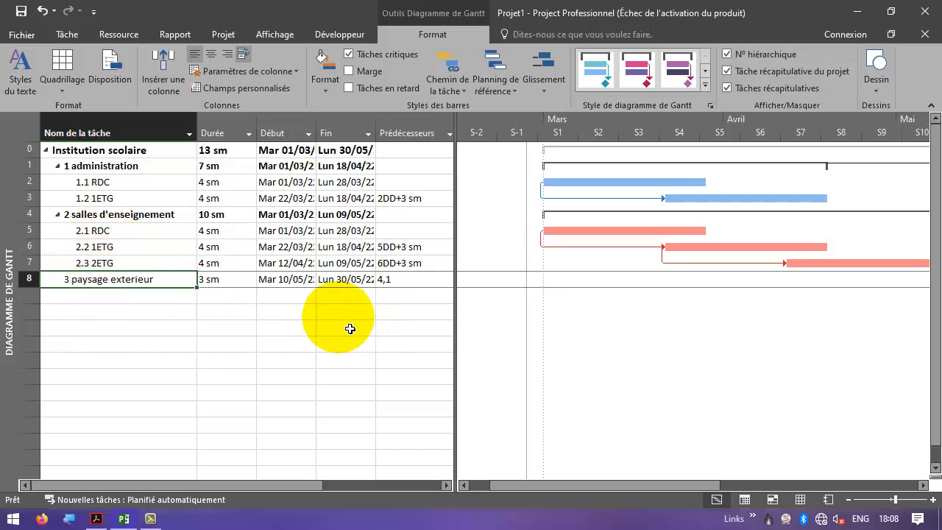
- Read the project cost question and the worker cost hypothesis in the exercise PDF
key(alt+Tab)
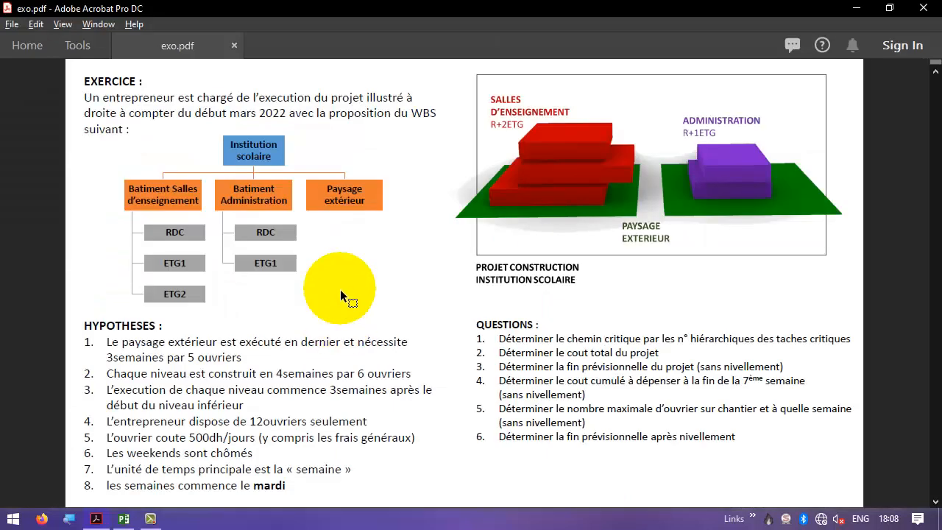
drag(498, 353, 659, 355)
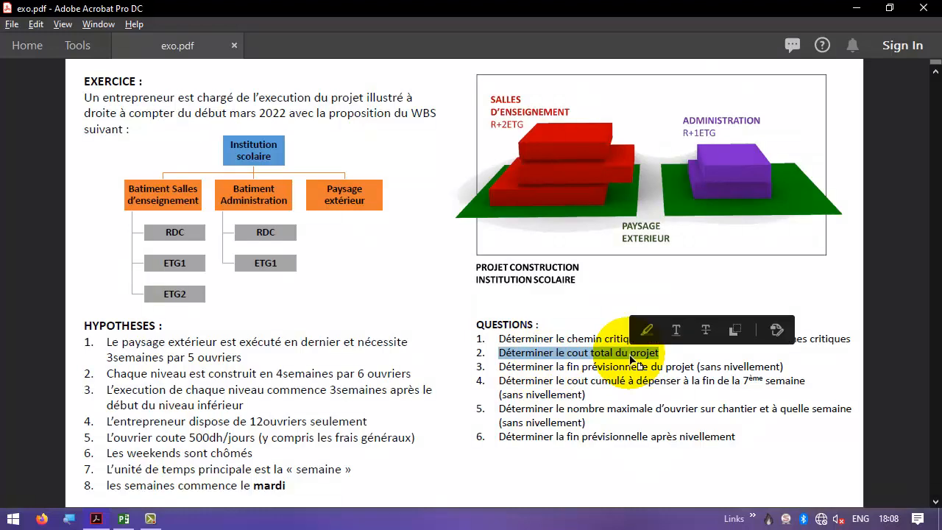
drag(107, 437, 255, 439)
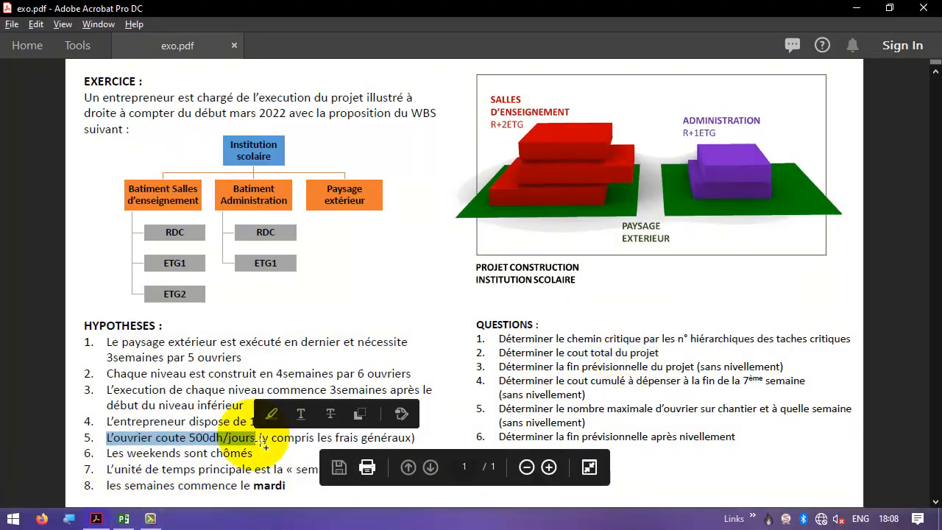
click(238, 446)
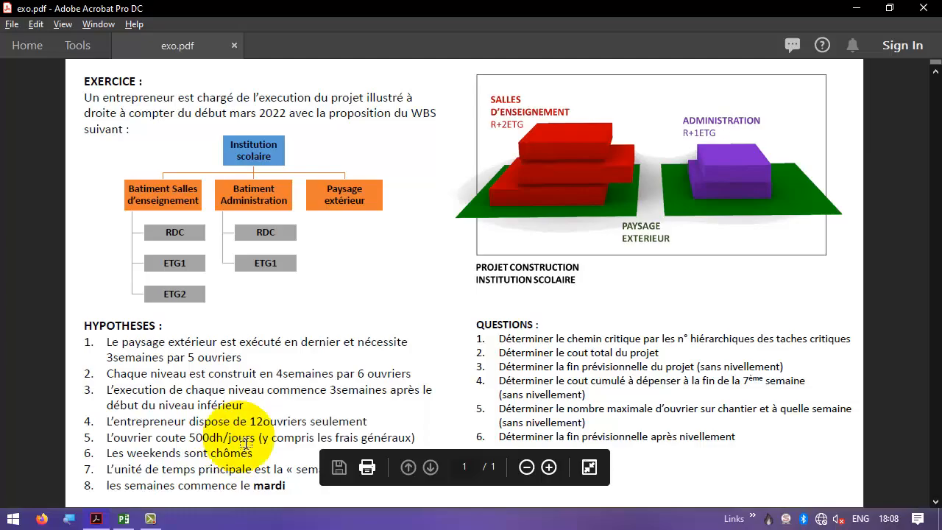
key(alt+Tab)
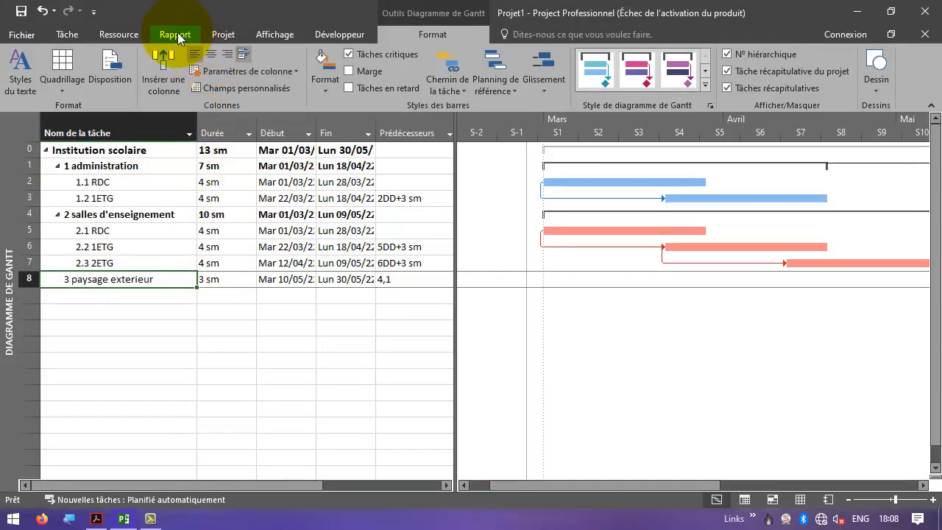
- Open the resource sheet and add a work resource named ouvrier
click(130, 35)
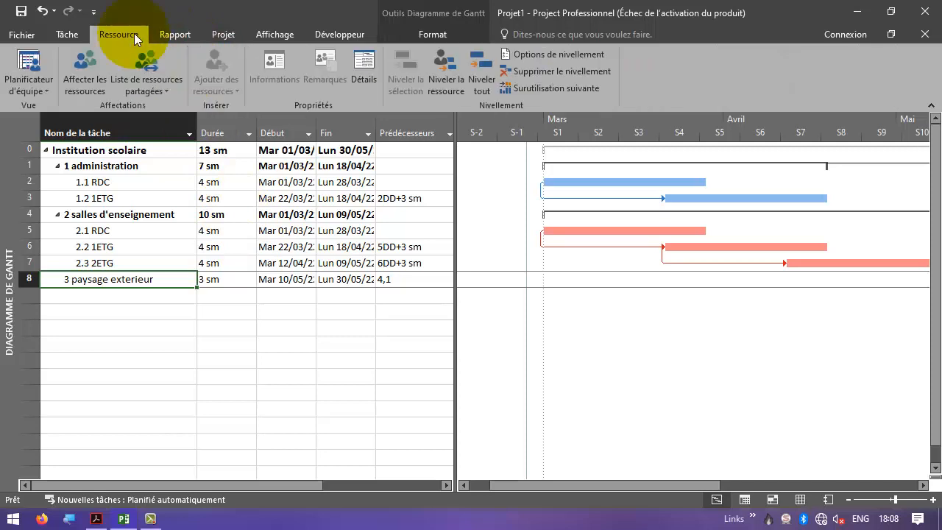
click(275, 35)
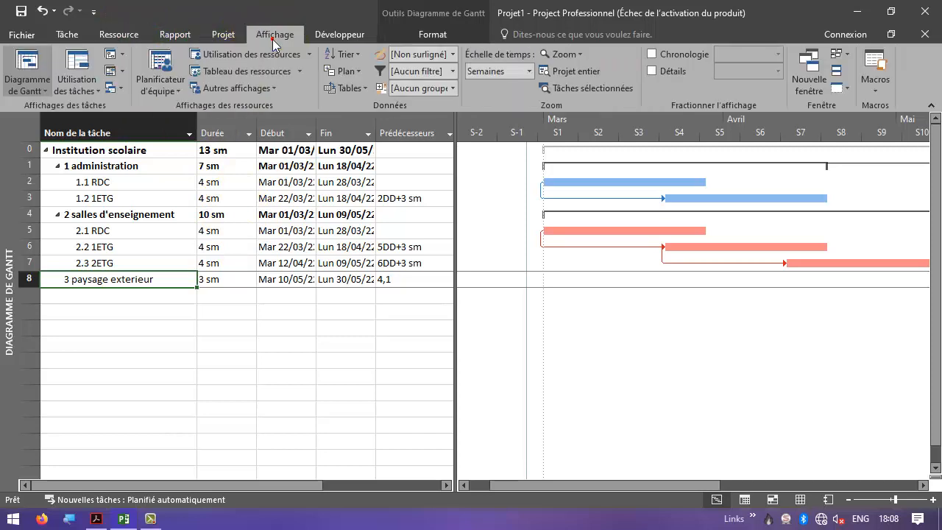
click(248, 73)
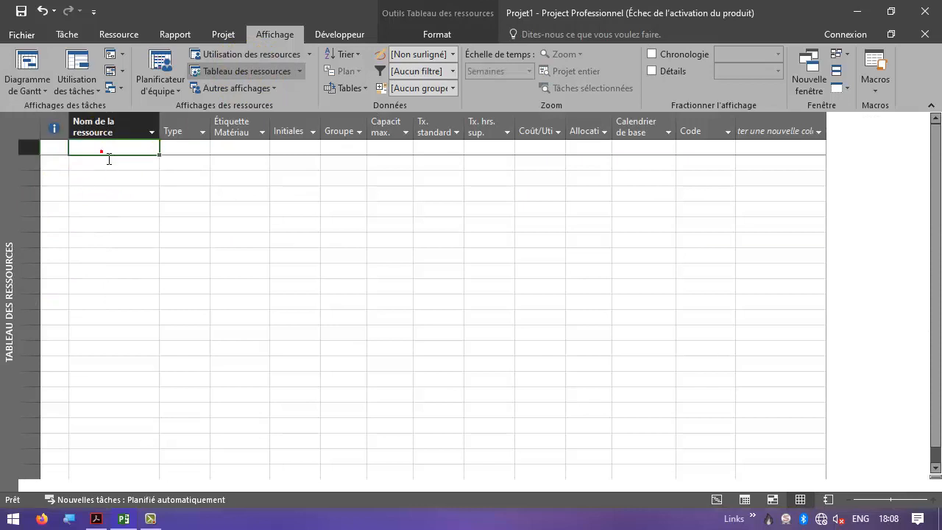
click(109, 159)
text(ouv)
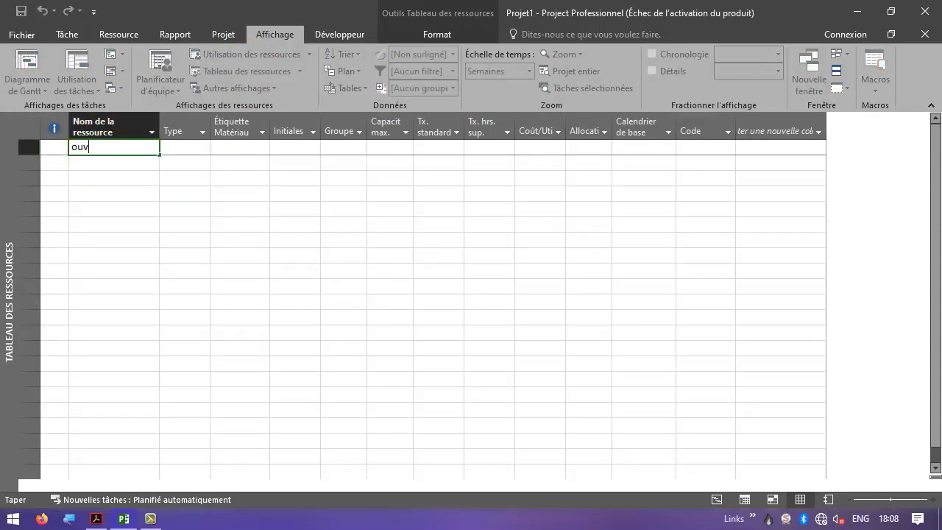
text(rier)
key(Return)
key(Up)
key(Right)
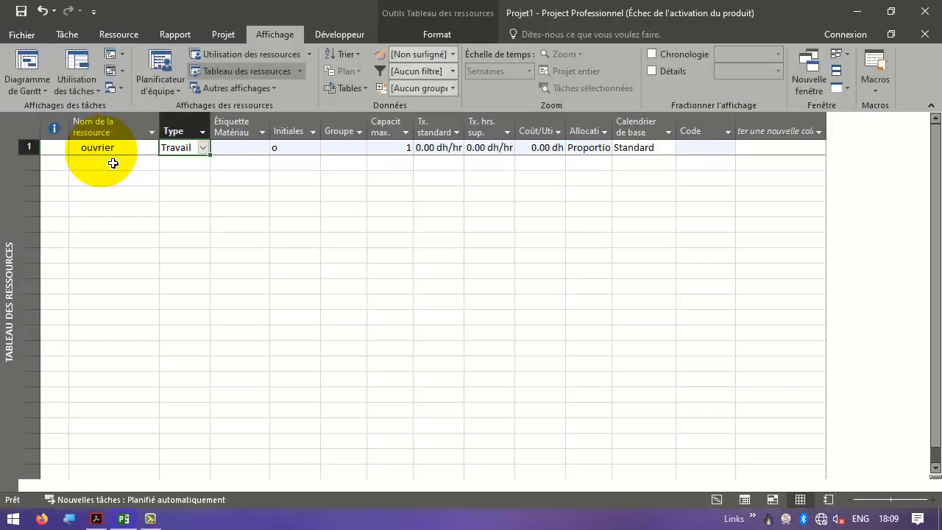
- Set the ouvrier resource's maximum capacity to 12
click(238, 155)
click(394, 151)
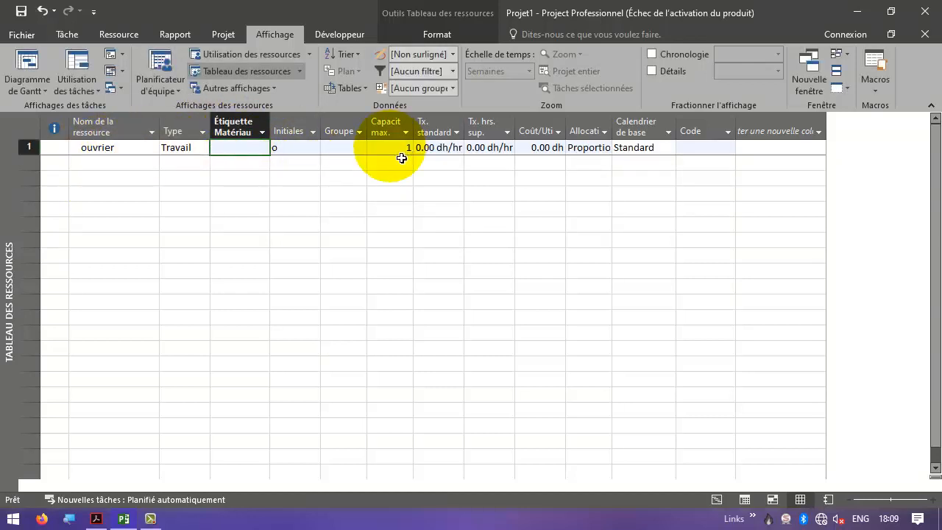
text(12)
key(Return)
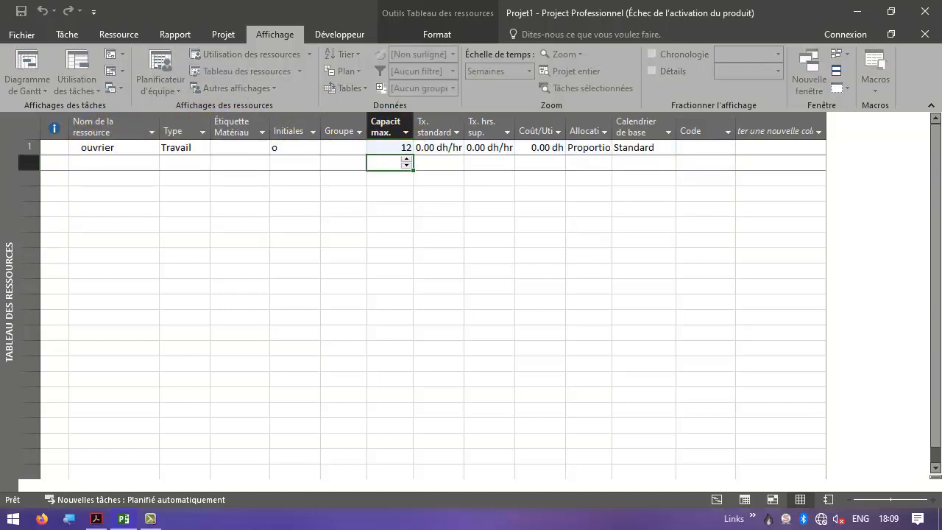
- Set the ouvrier resource's standard rate to 500 dh per day
drag(464, 126, 494, 127)
click(475, 147)
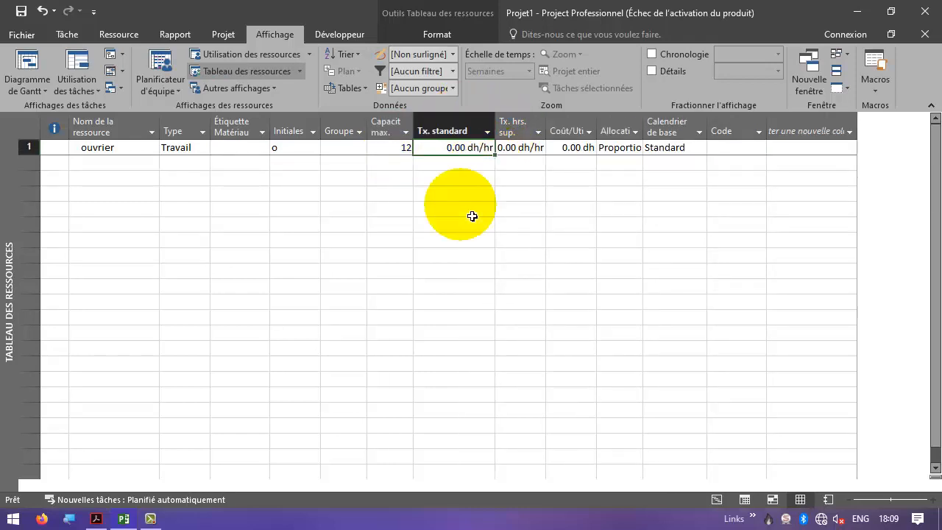
text(500)
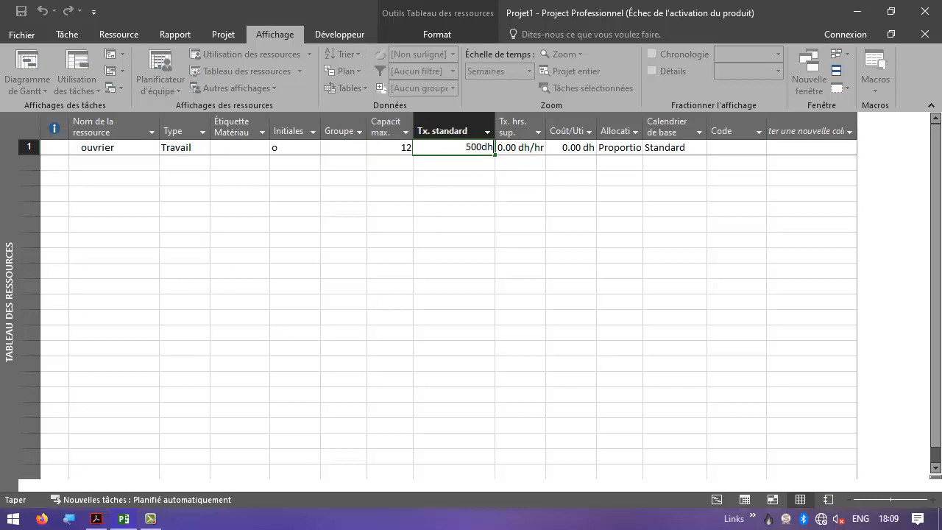
key(Return)
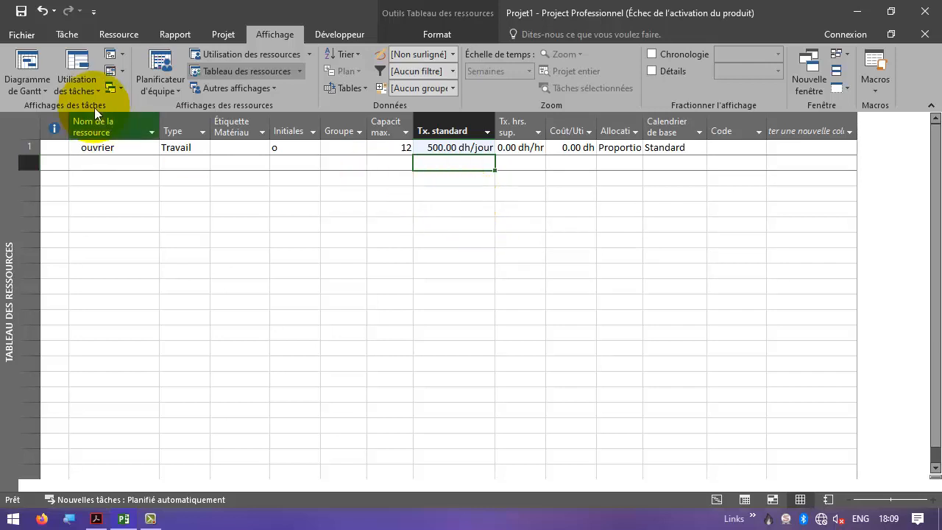
- In the task usage view, assign the ouvrier resource to the paysage exterieur task with 5 units
click(76, 69)
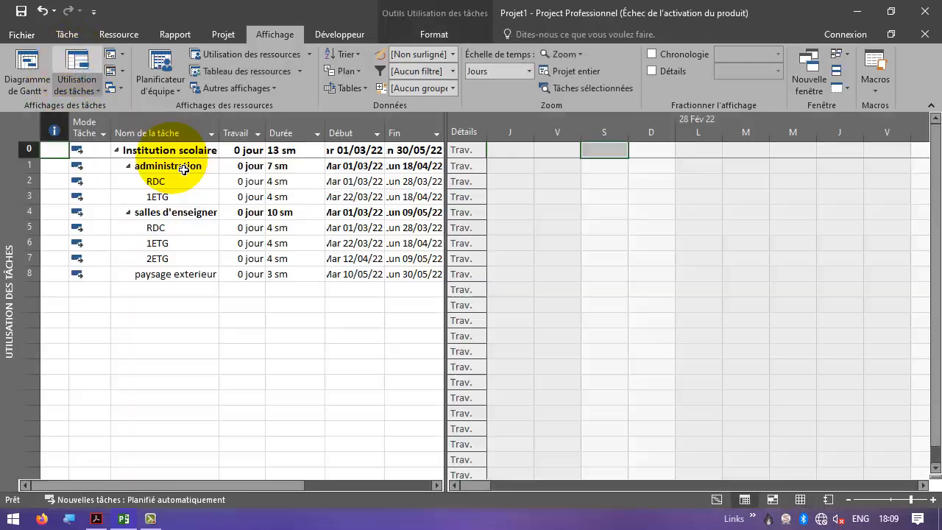
click(195, 278)
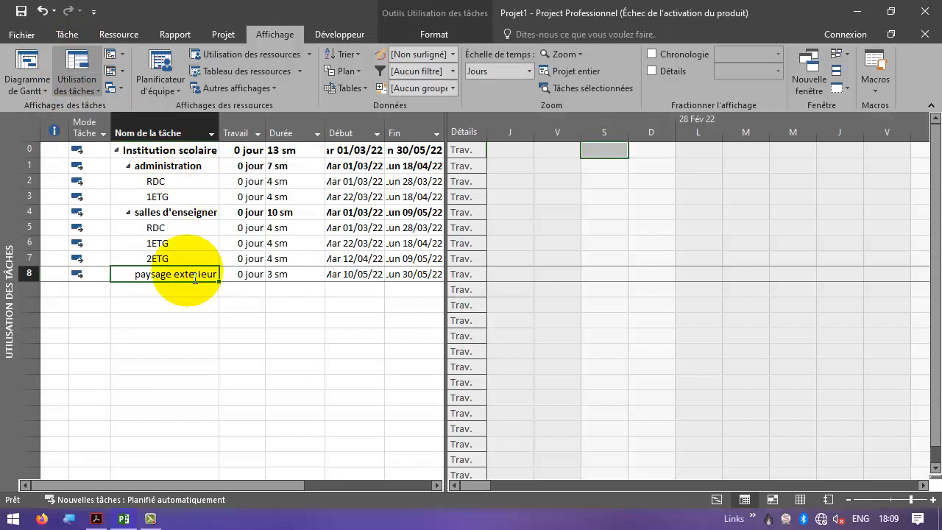
key(alt+Tab)
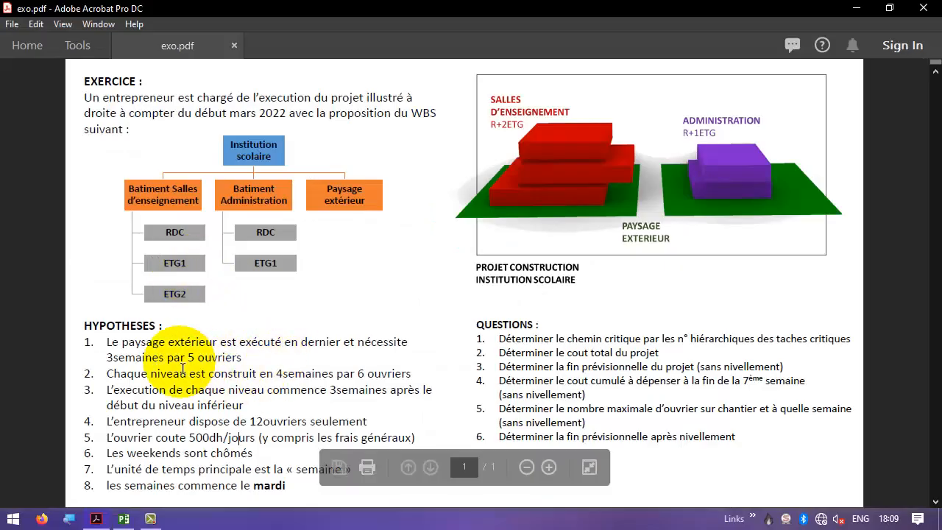
drag(195, 358, 240, 361)
key(alt+Tab)
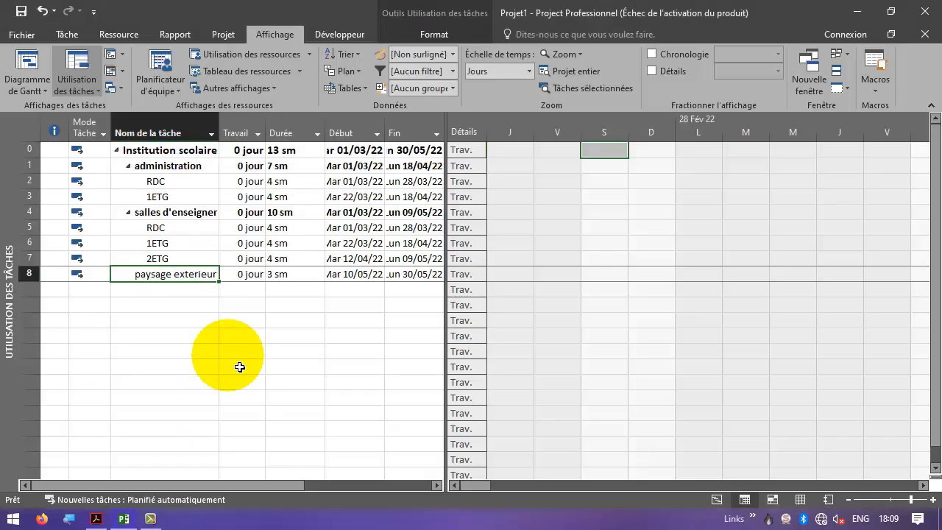
right_click(196, 277)
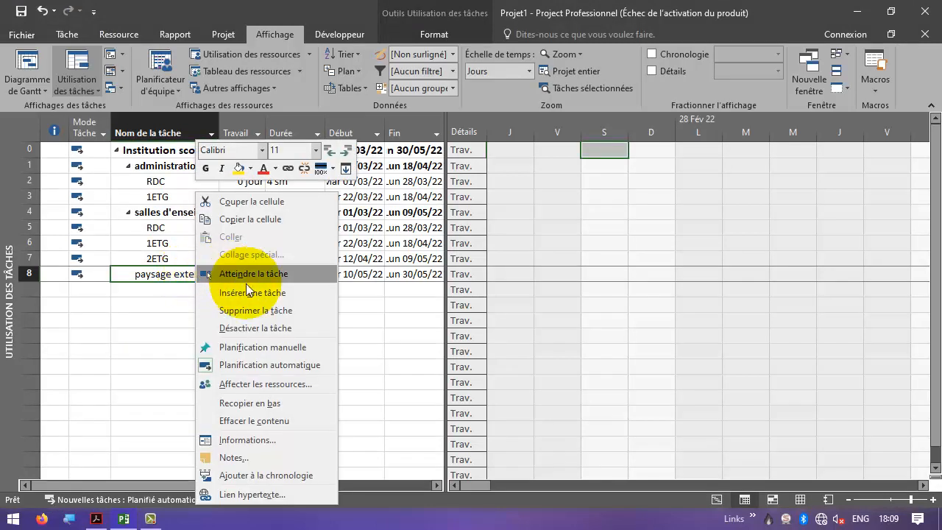
click(273, 383)
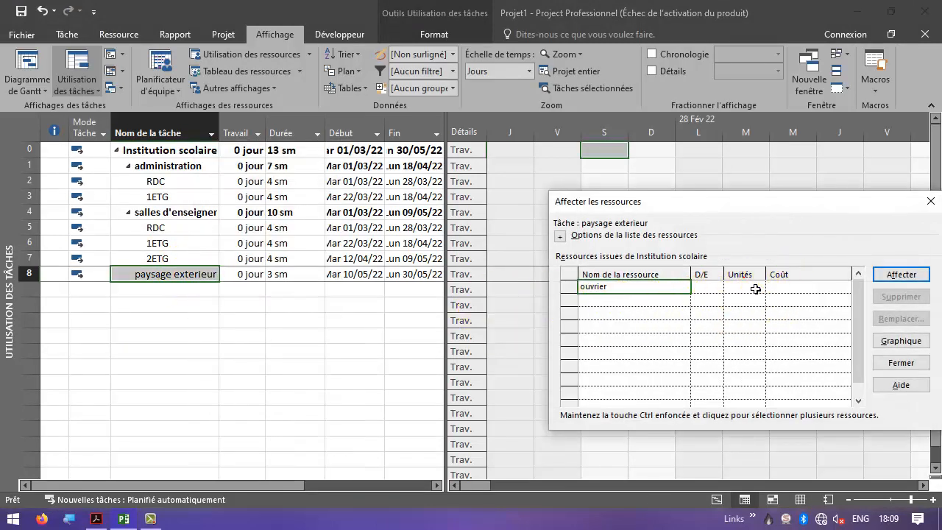
click(751, 287)
click(744, 287)
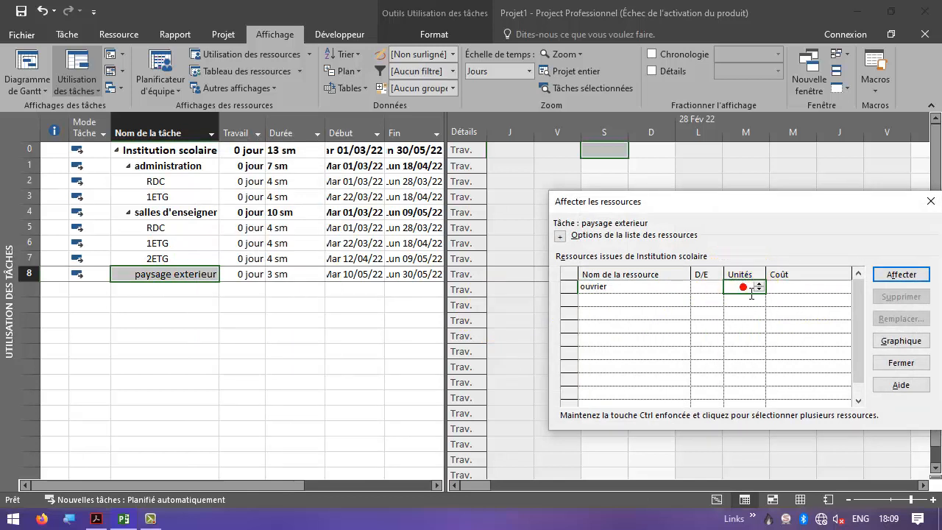
text(5)
key(Return)
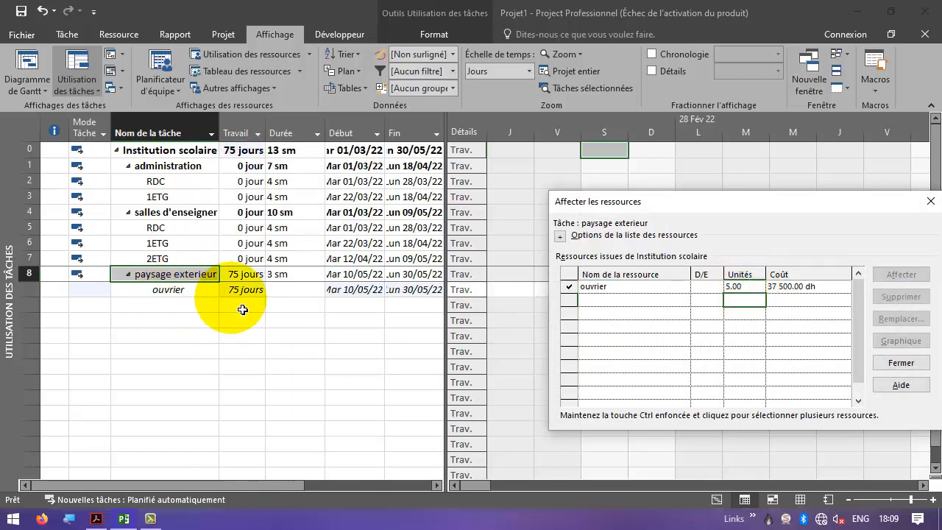
- Assign the ouvrier resource with 6 units to the RDC, 1ETG and 2ETG tasks of salles d'enseignement
click(179, 228)
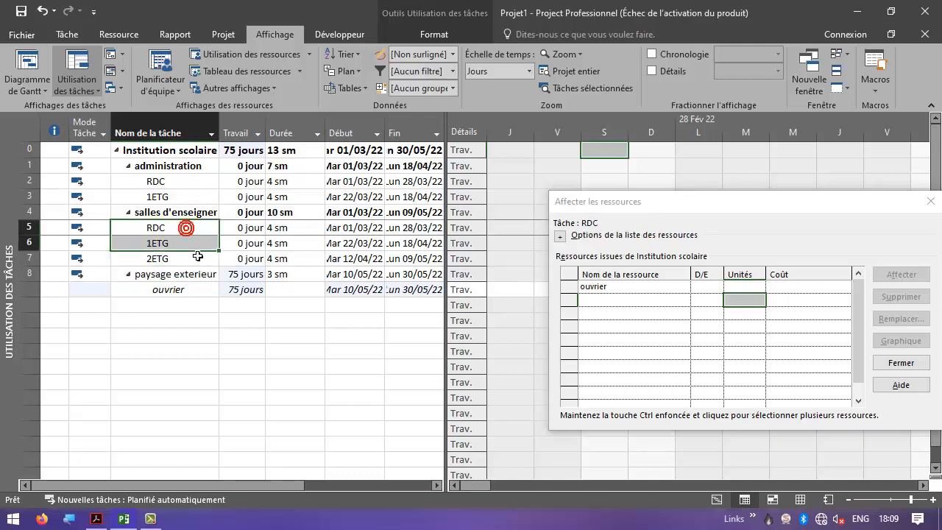
shift+click(196, 243)
shift+click(189, 258)
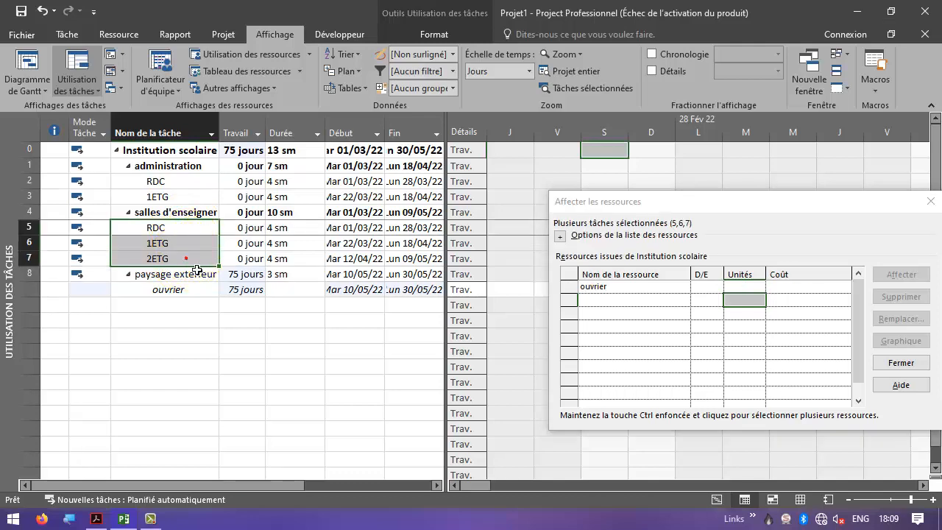
key(alt+Tab)
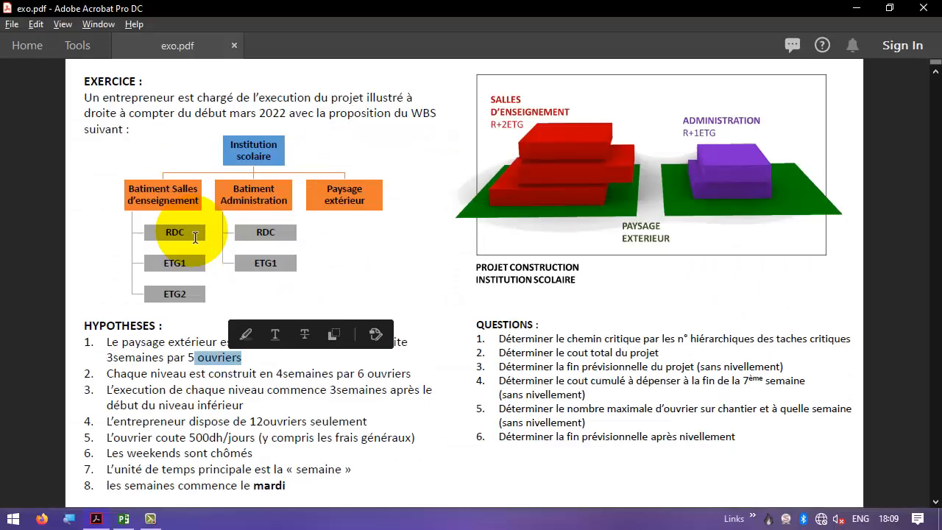
key(alt+Tab)
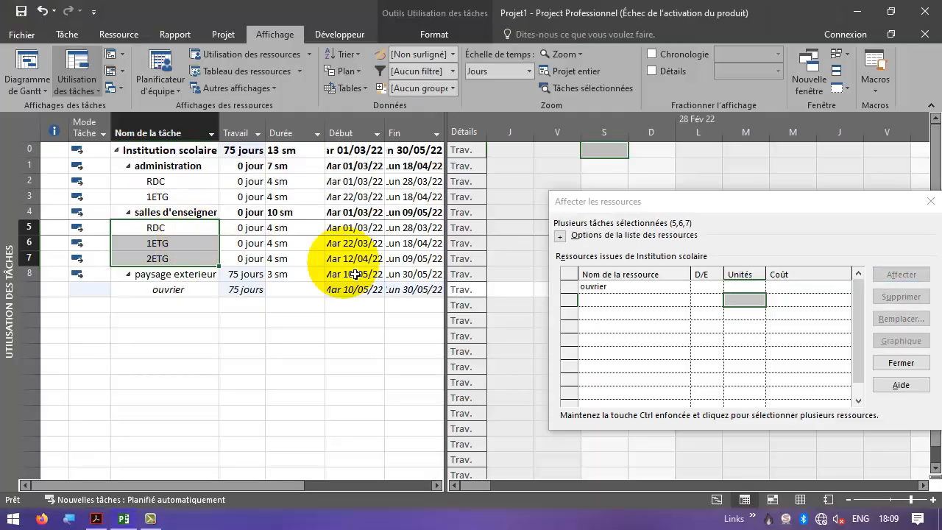
click(730, 286)
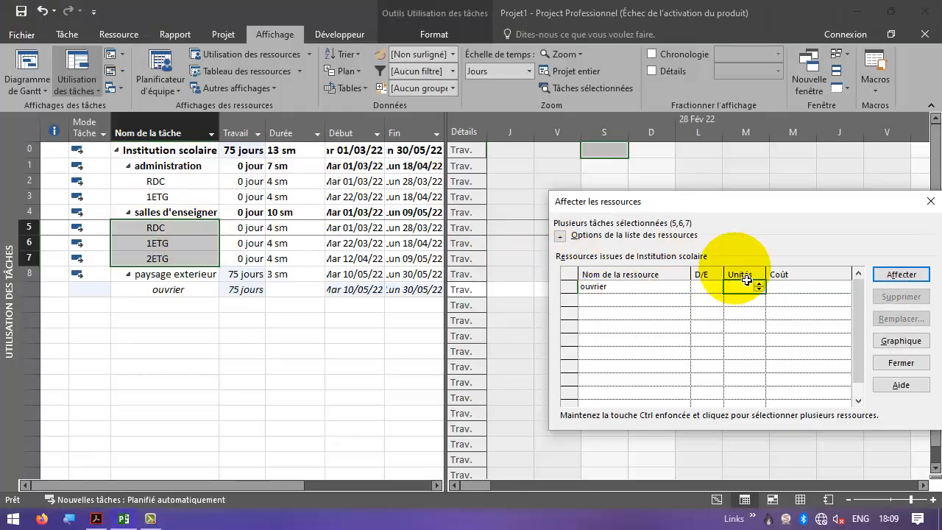
text(6)
key(Return)
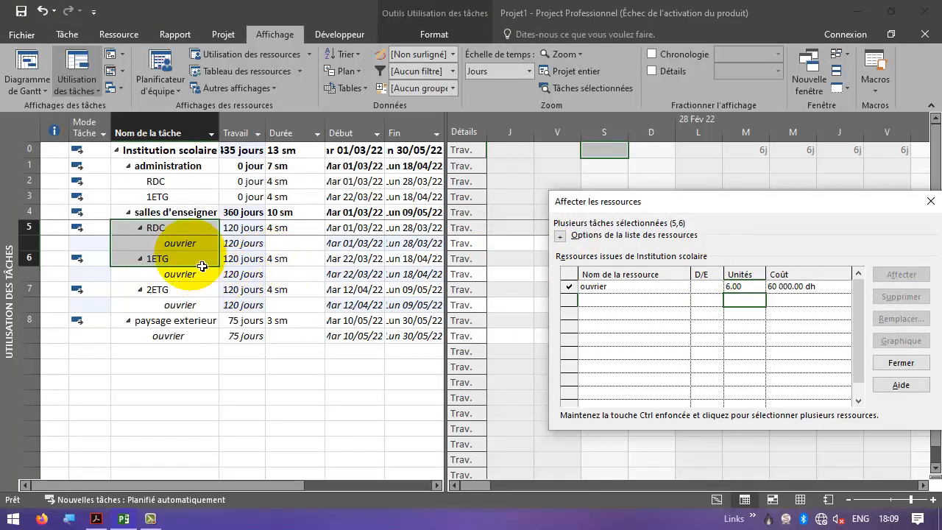
- Assign the ouvrier resource with 6 units to the administration RDC and 1ETG tasks and close the assignment dialog
click(180, 243)
click(184, 274)
click(190, 305)
click(169, 181)
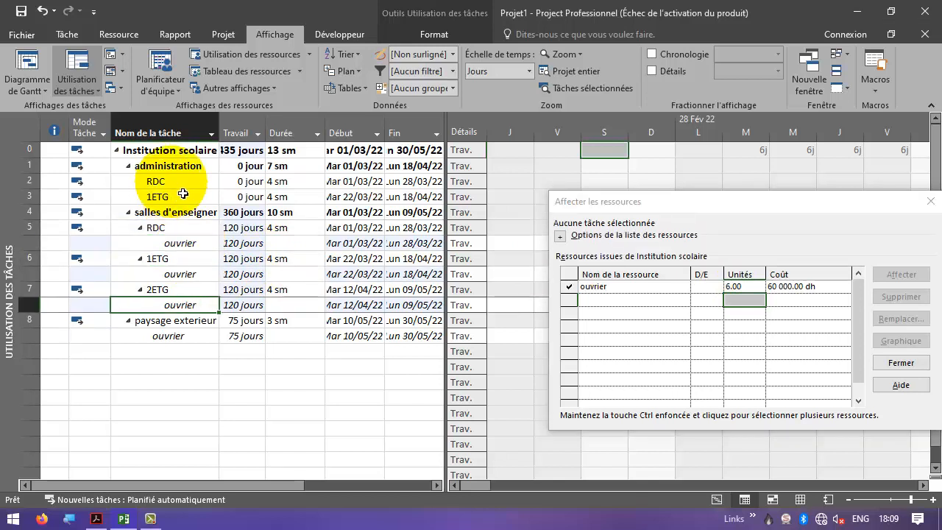
click(199, 197)
ctrl+click(181, 181)
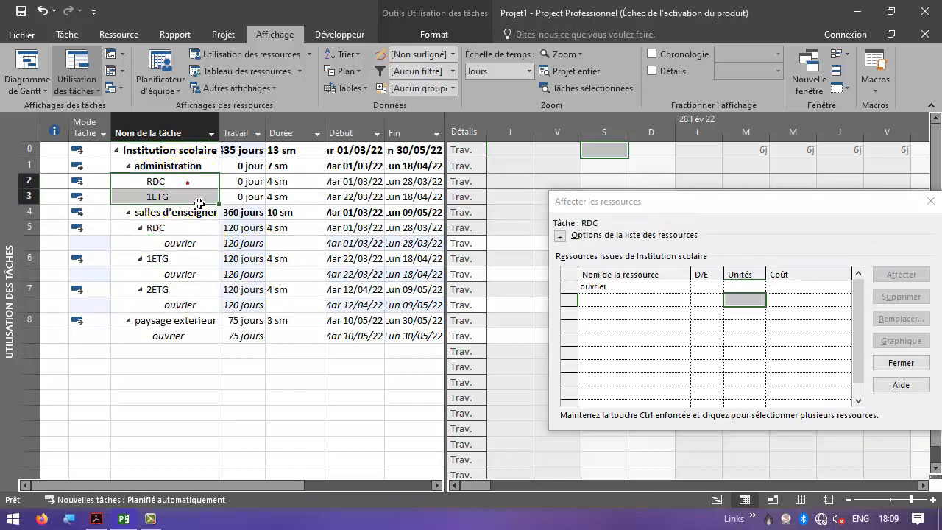
click(750, 286)
text(6)
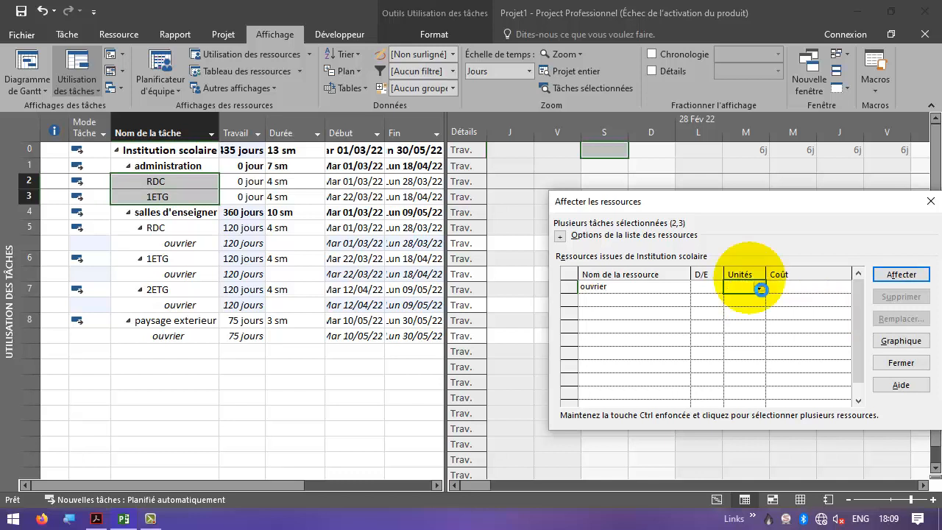
key(Return)
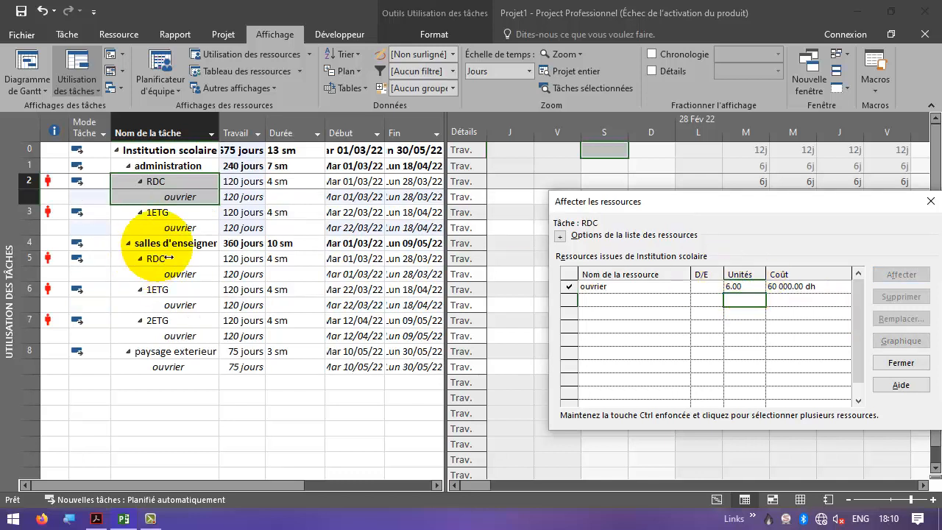
click(59, 212)
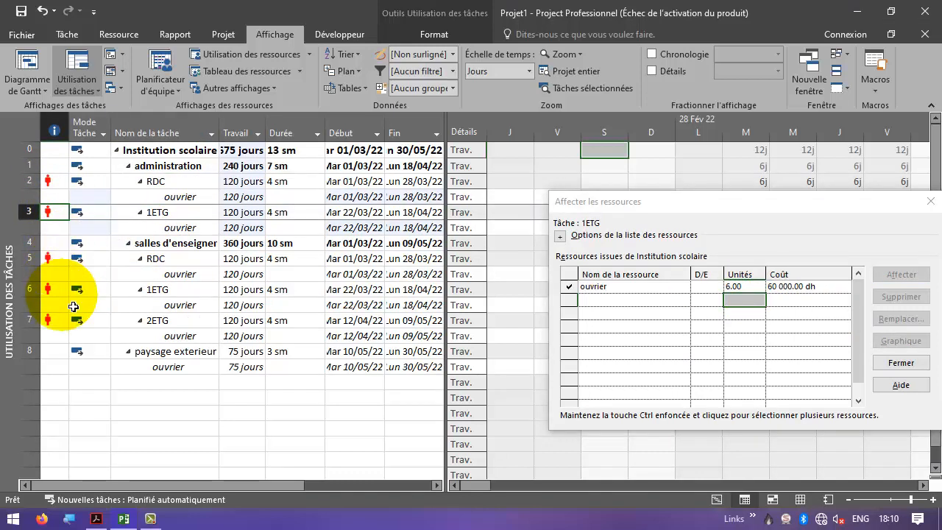
click(930, 202)
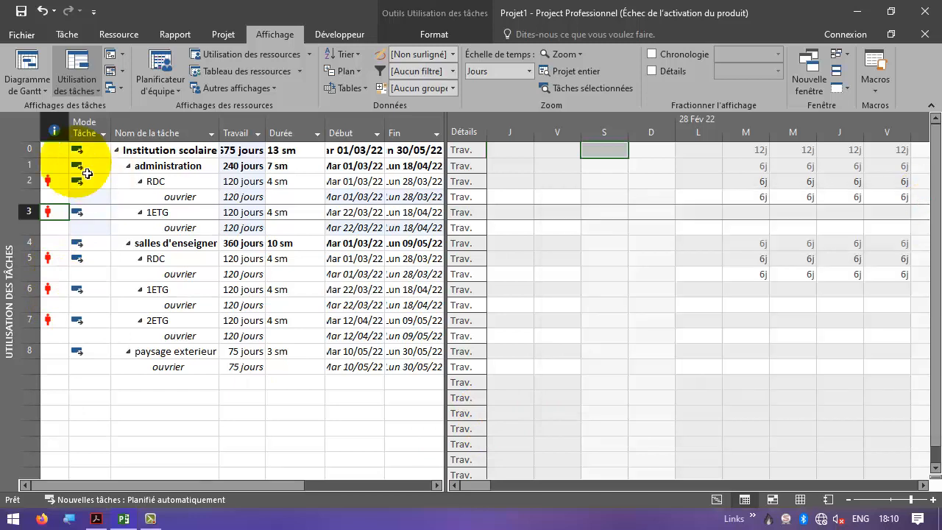
- Review the resource-labelled bars in the Gantt chart and reread the total project cost question in the exercise
click(29, 67)
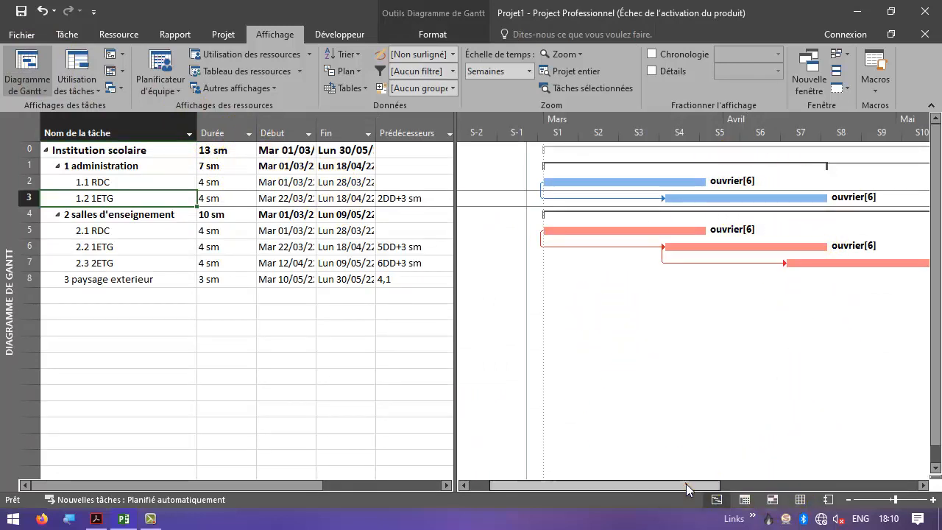
drag(686, 484, 869, 486)
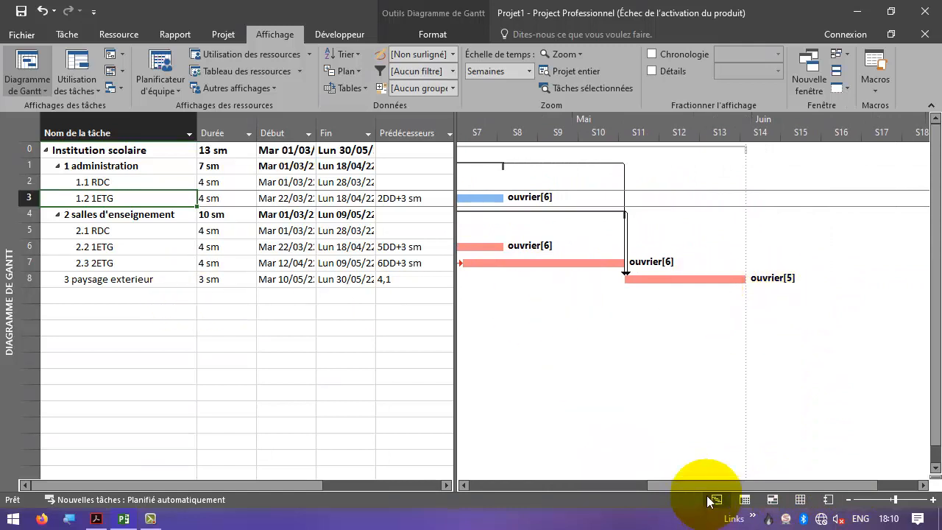
drag(708, 484, 553, 485)
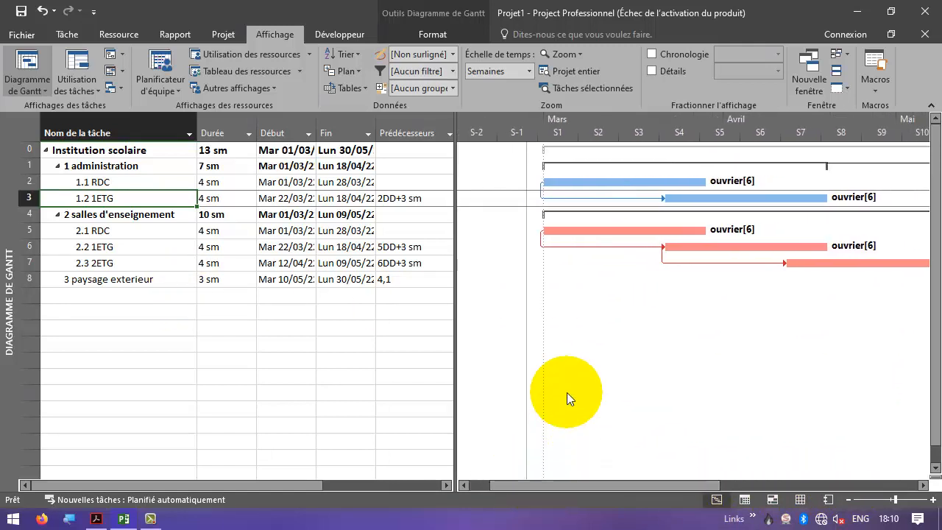
key(alt+Tab)
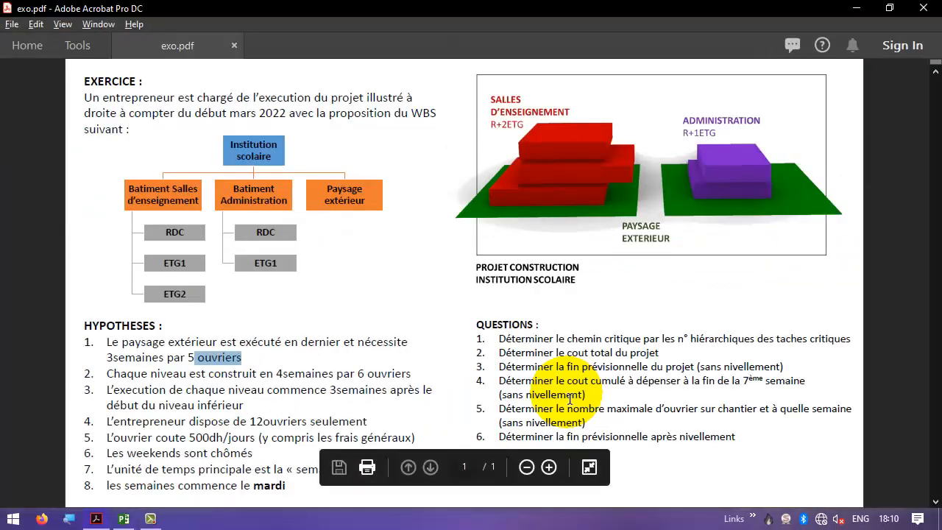
drag(554, 353, 659, 352)
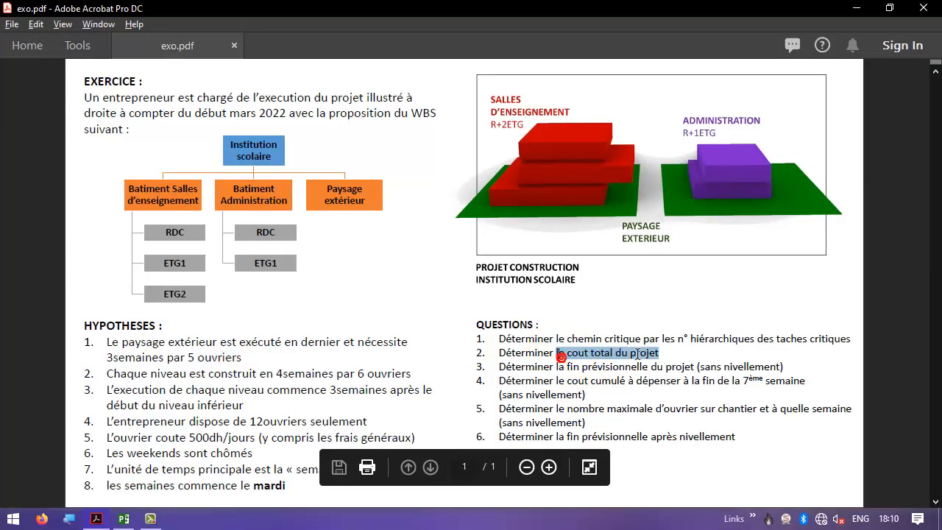
key(alt+Tab)
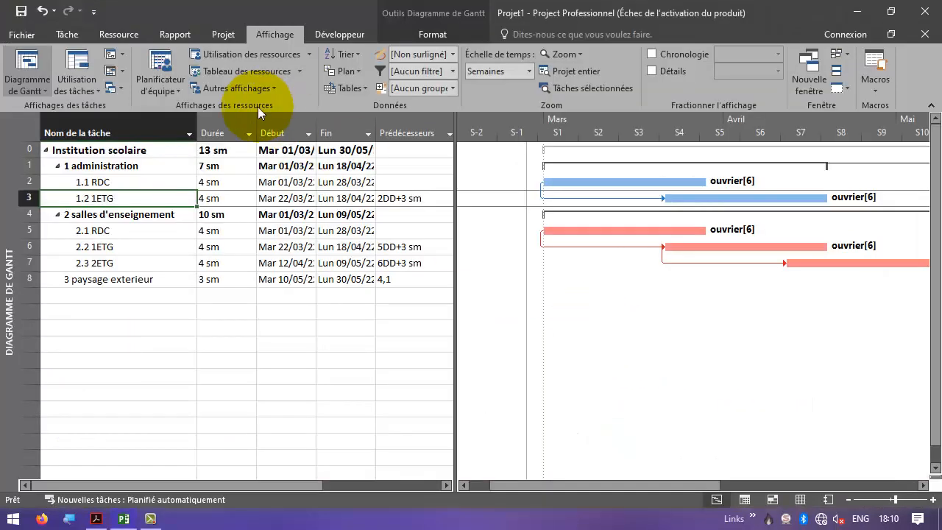
click(295, 132)
right_click(293, 131)
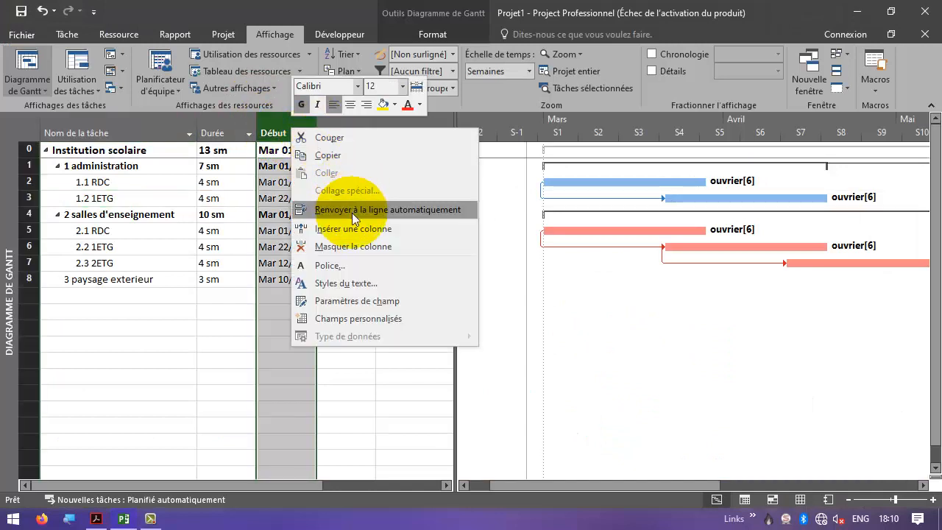
click(328, 229)
text(code hiérarchique1)
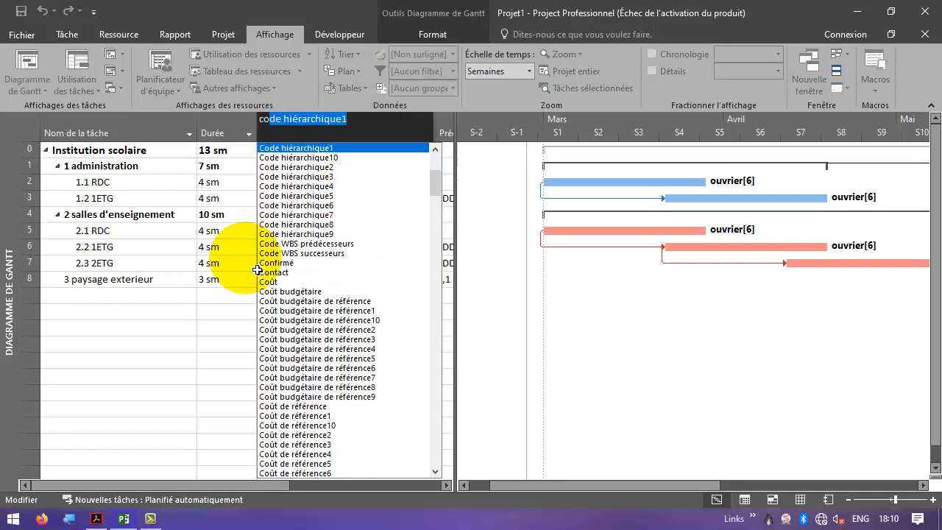
click(268, 272)
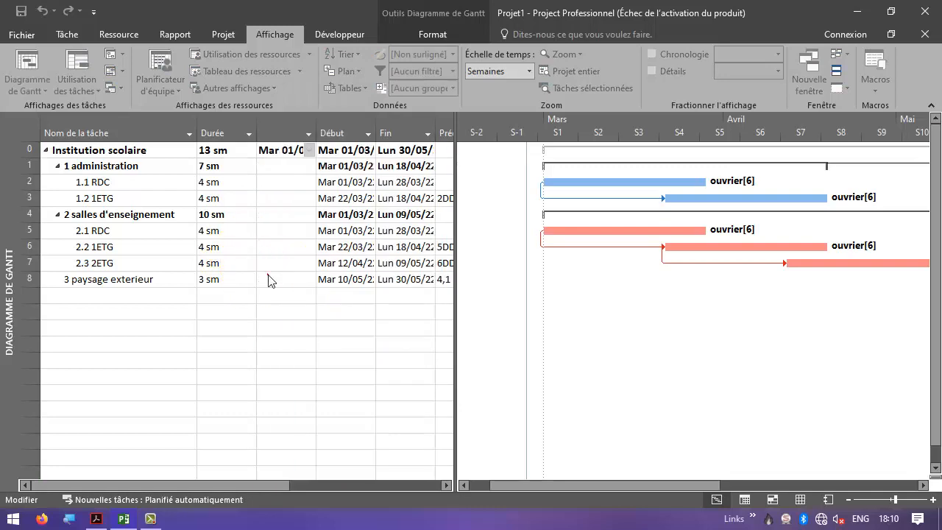
right_click(293, 132)
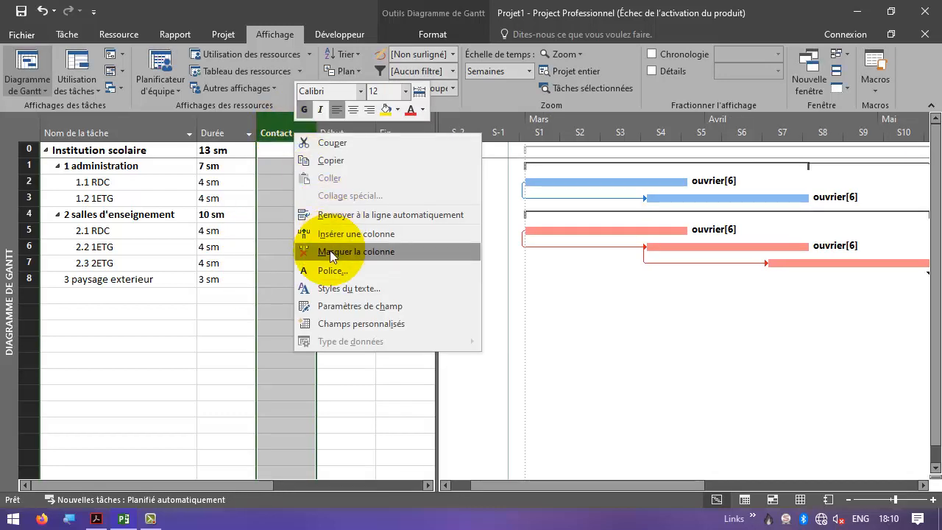
click(324, 248)
- Insert a Coût column before the Début column in the Gantt table and widen it to show task costs
right_click(293, 138)
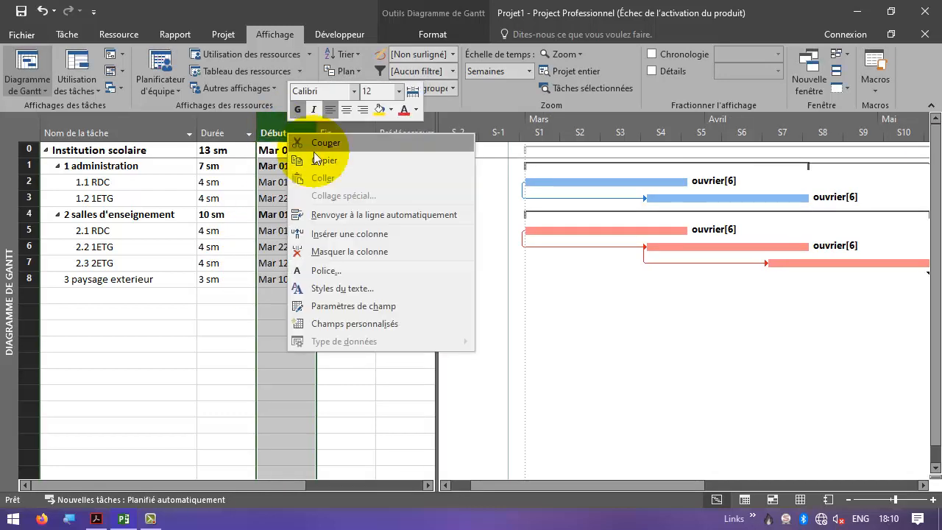
click(336, 234)
text(code hiérarchique1)
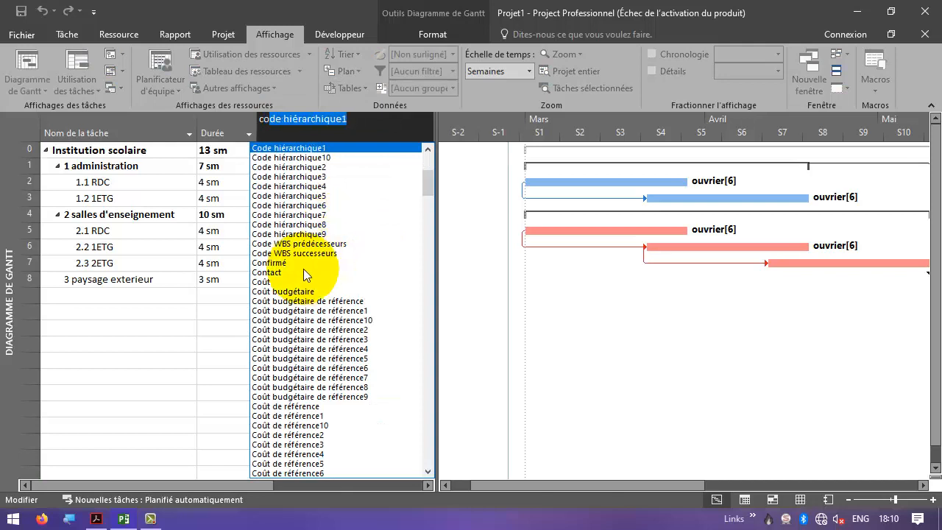
click(265, 280)
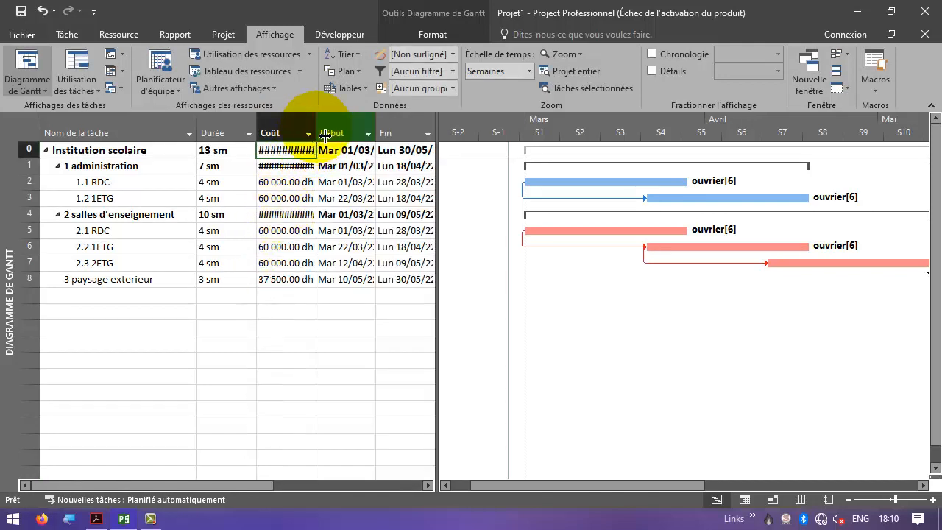
drag(318, 134, 346, 134)
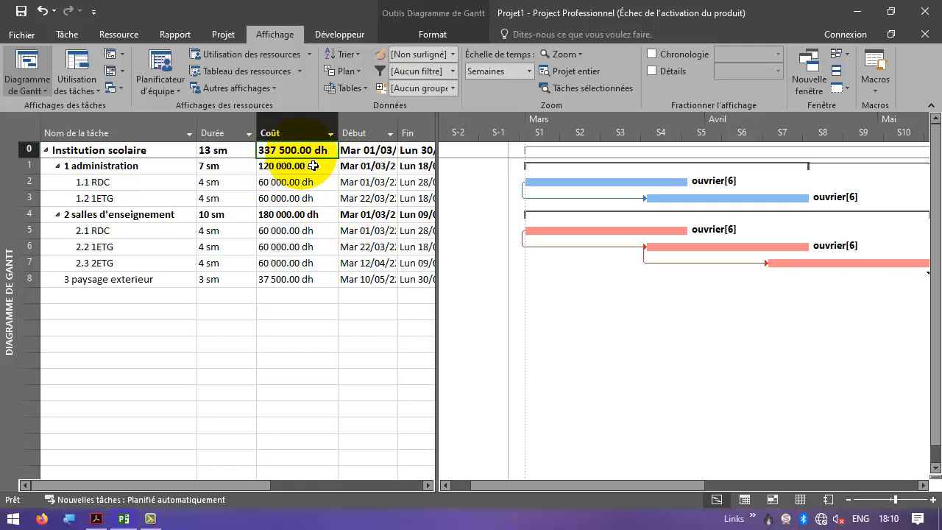
key(alt+Tab)
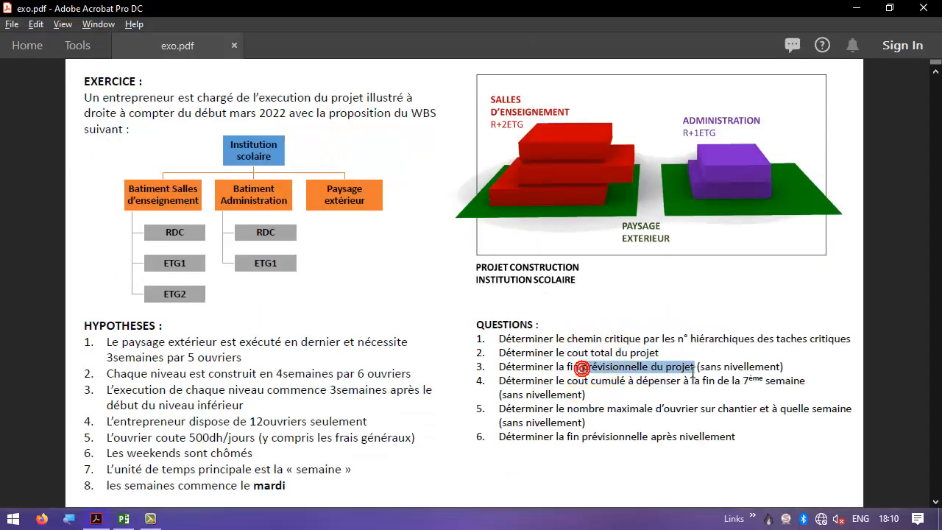
- Reread the forecast finish question and widen the Fin column in the Gantt table to show full finish dates
drag(580, 367, 698, 370)
key(alt+Tab)
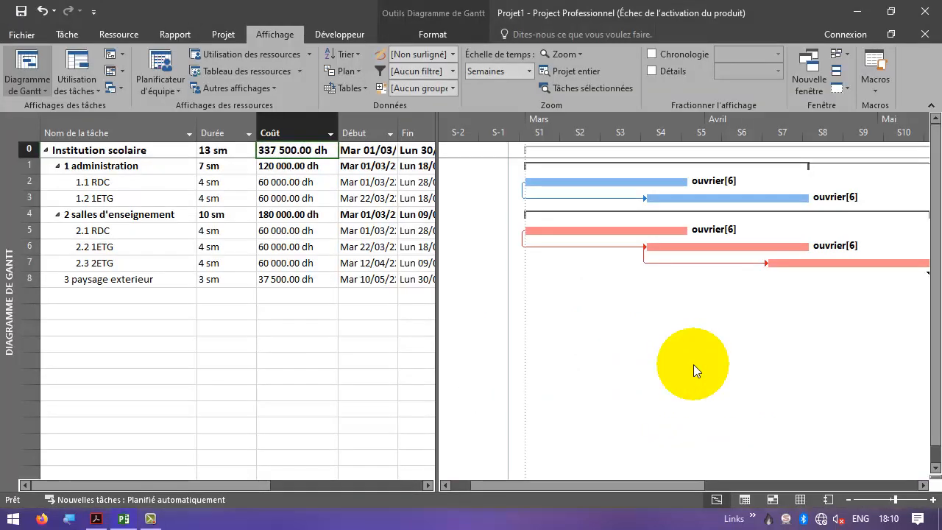
click(417, 157)
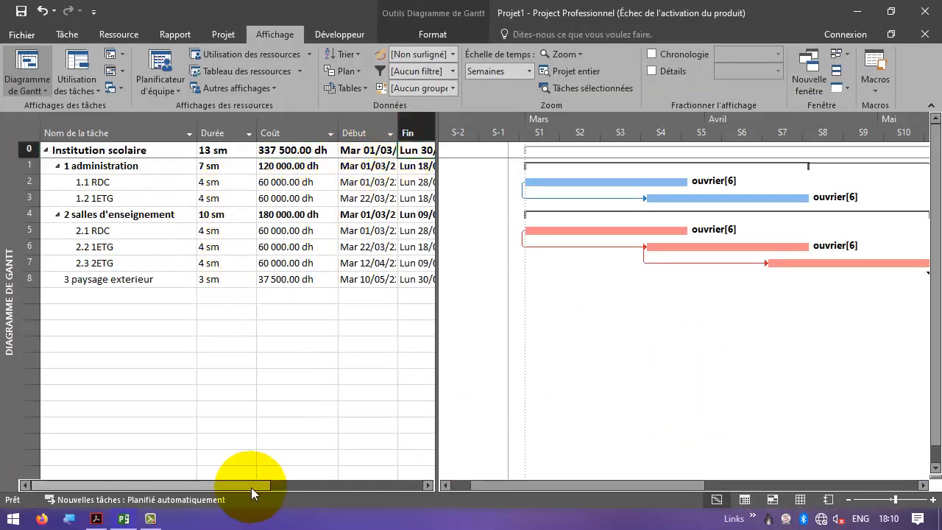
drag(263, 488, 316, 486)
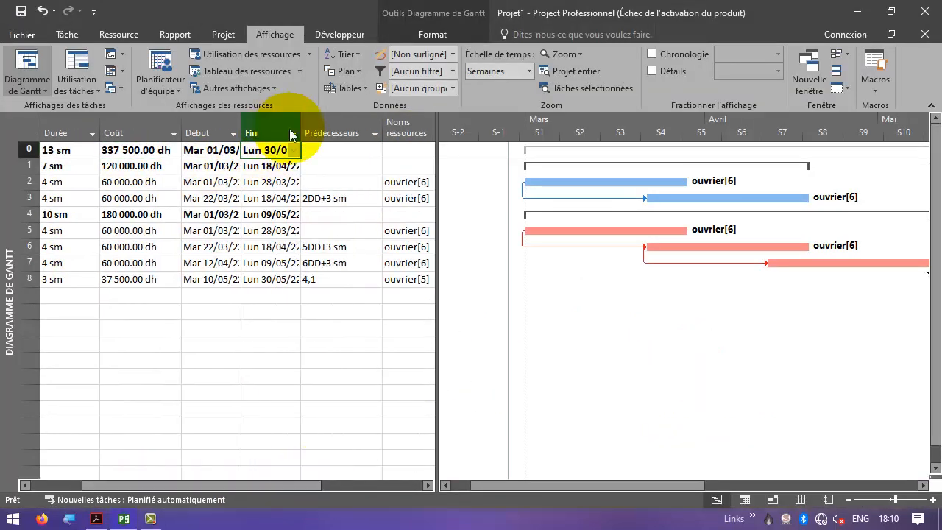
drag(301, 133, 332, 133)
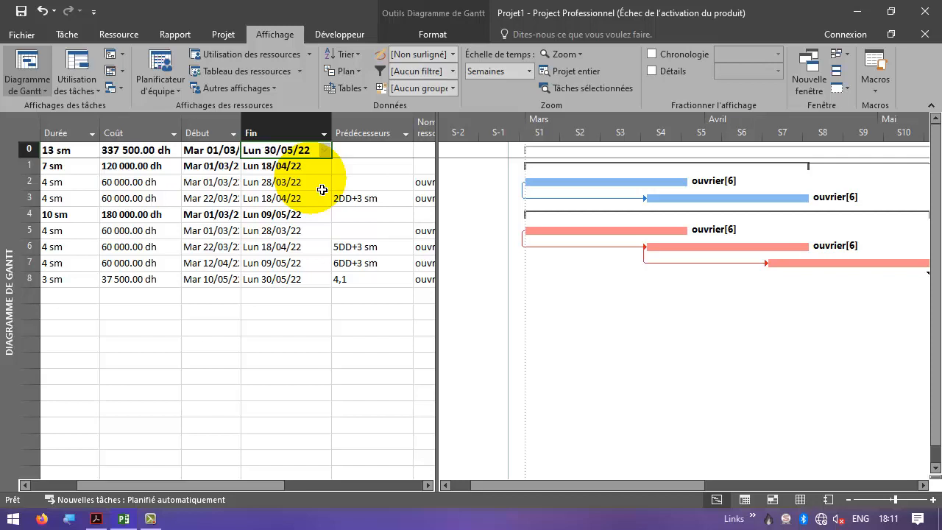
- Reread the question on cumulative cost at week 7 and switch to the Utilisation des tâches view
key(alt+Tab)
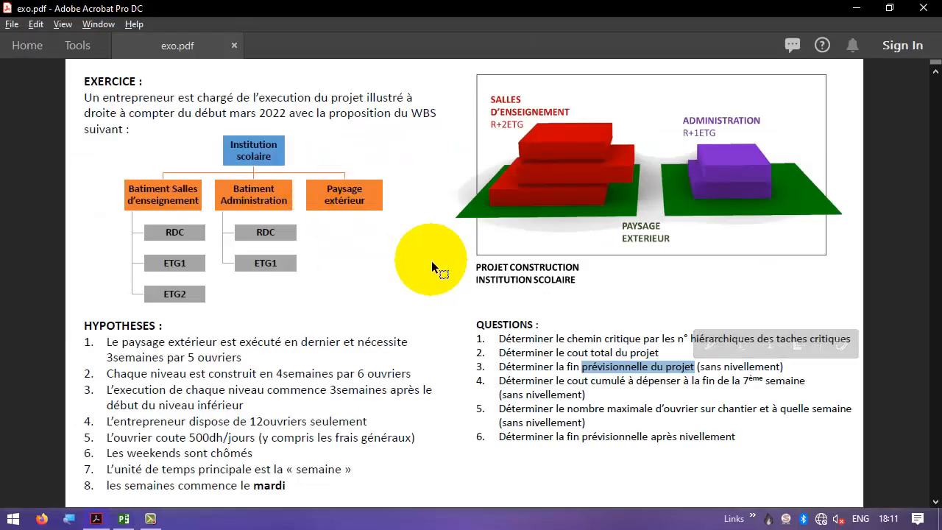
drag(500, 381, 716, 393)
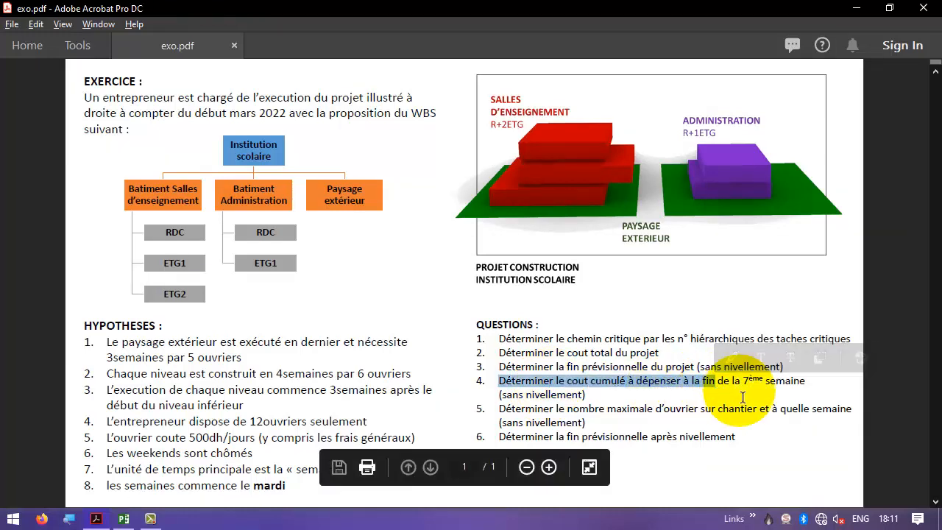
key(alt+Tab)
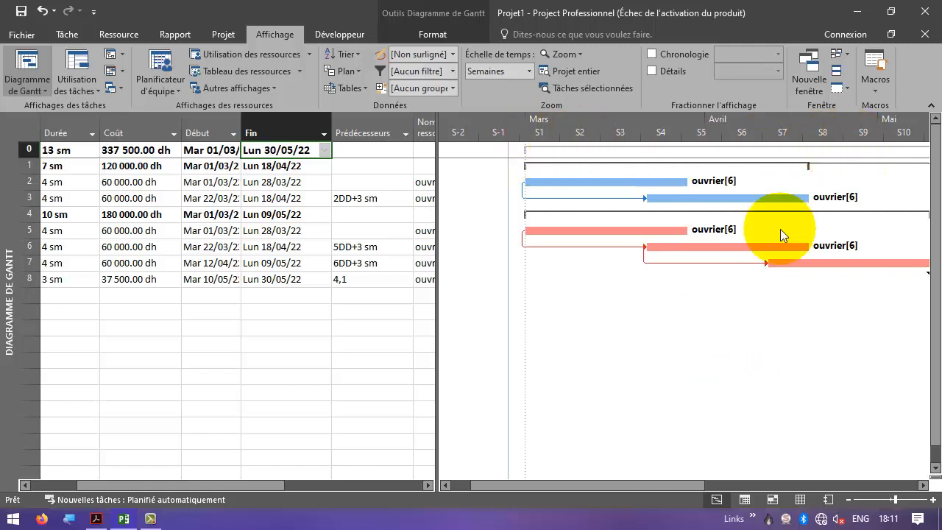
drag(655, 482, 712, 483)
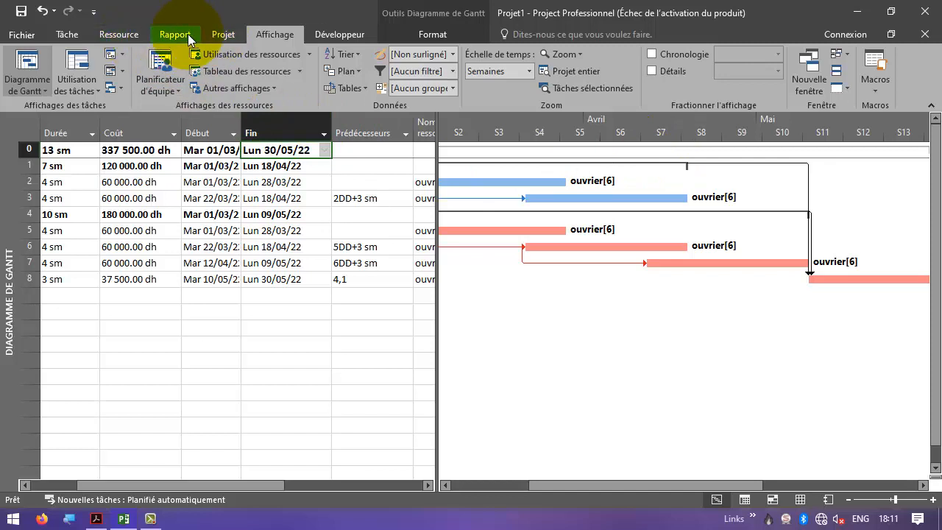
click(82, 68)
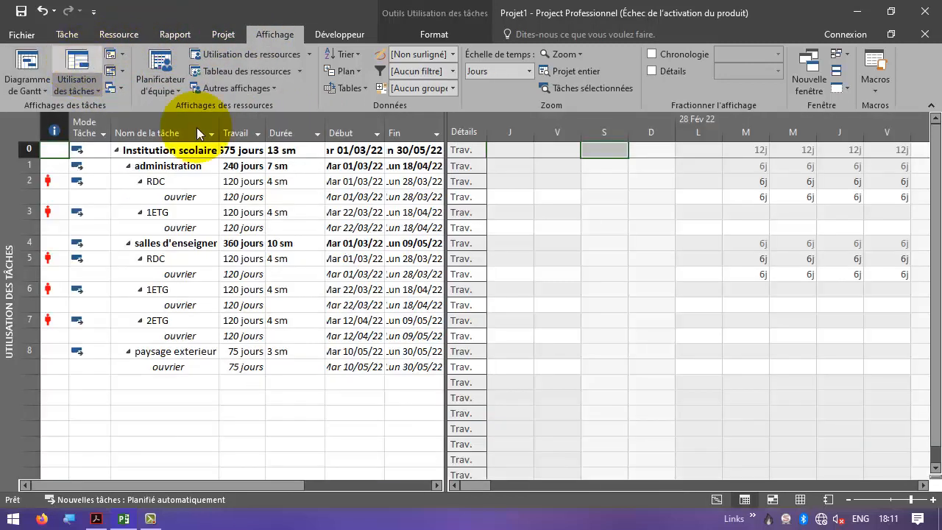
click(188, 151)
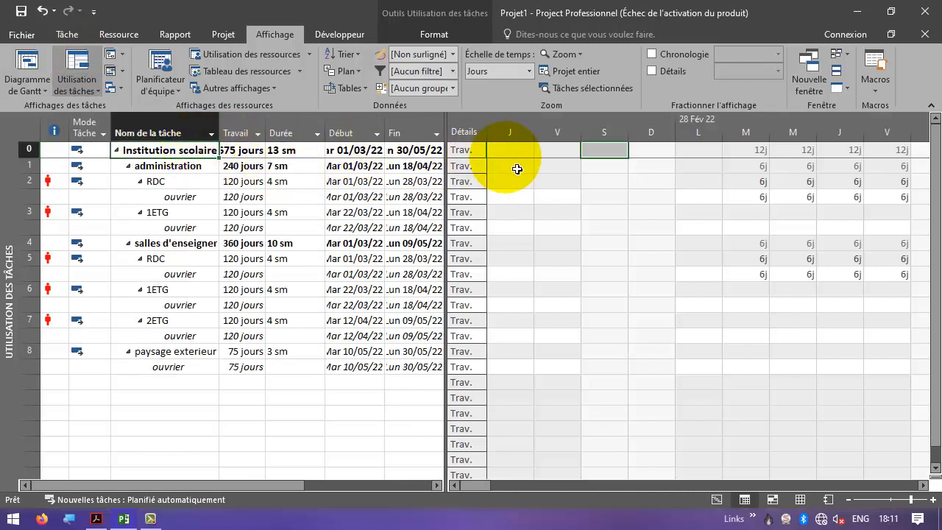
- Add Coût cumulé as a detail row in the usage grid and hide the Travail detail row
right_click(476, 154)
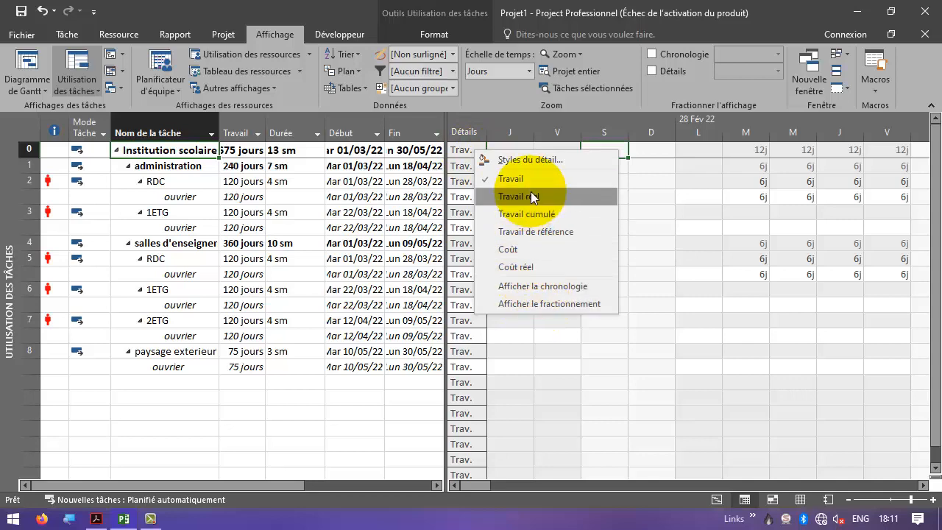
click(536, 162)
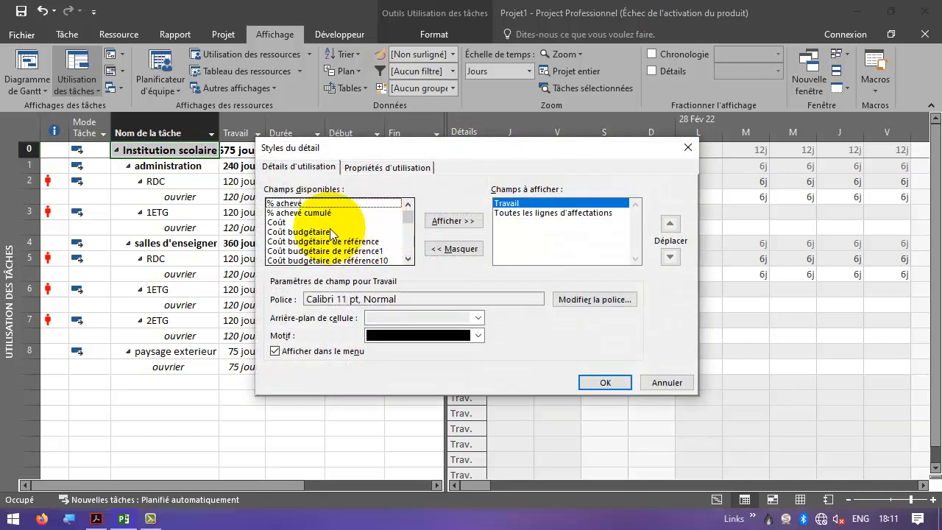
click(302, 213)
click(305, 222)
scroll(324, 234, down, 4)
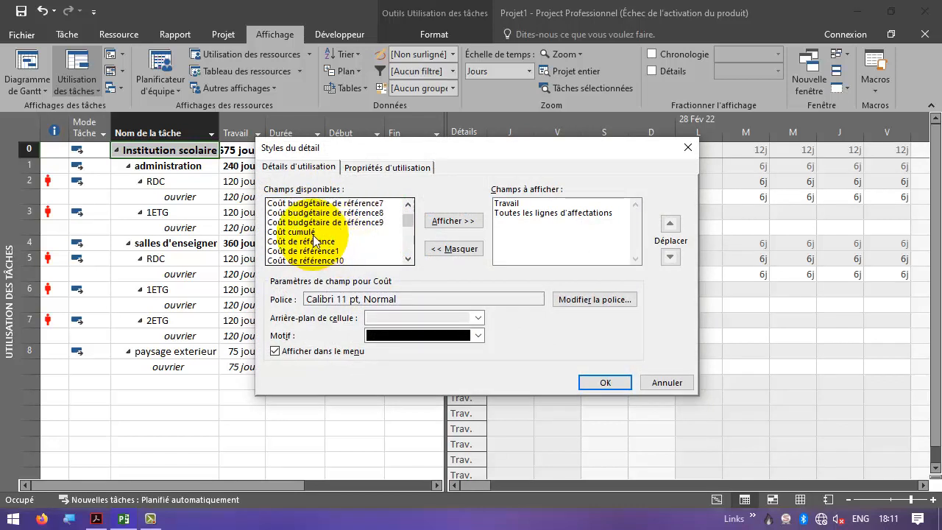
click(340, 245)
click(453, 221)
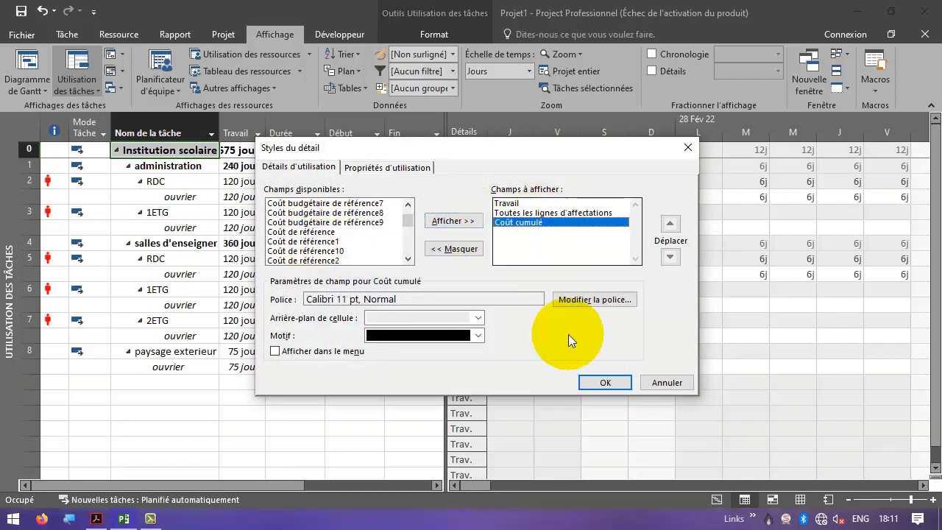
click(605, 382)
right_click(471, 190)
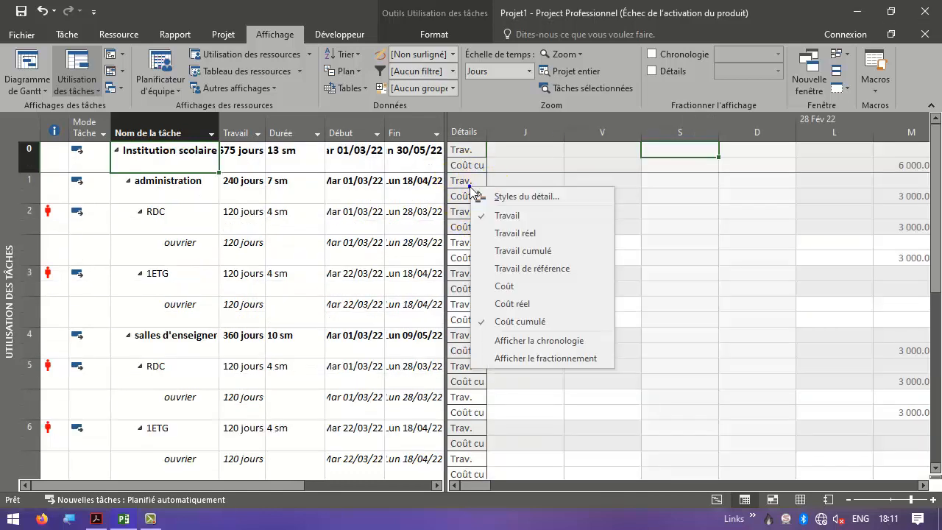
click(515, 219)
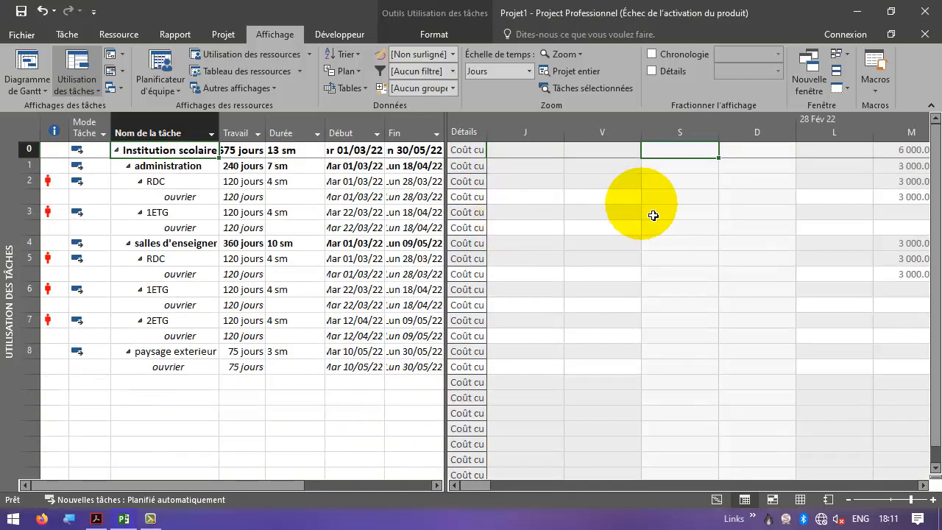
- Set the usage view's timescale to Semaines
right_click(744, 123)
click(493, 74)
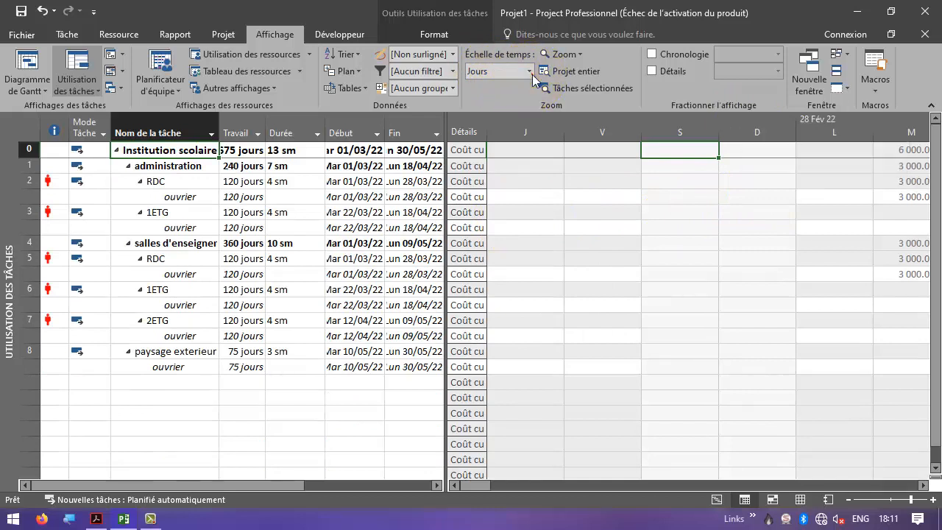
click(528, 70)
click(487, 130)
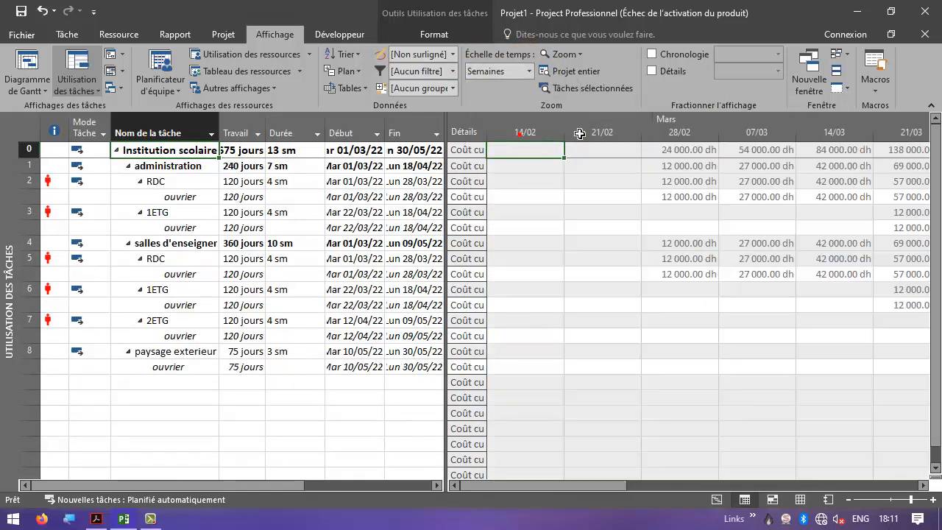
- Label the bottom timescale tier as S1, S2, S3, S4, … counted from the project start
right_click(625, 131)
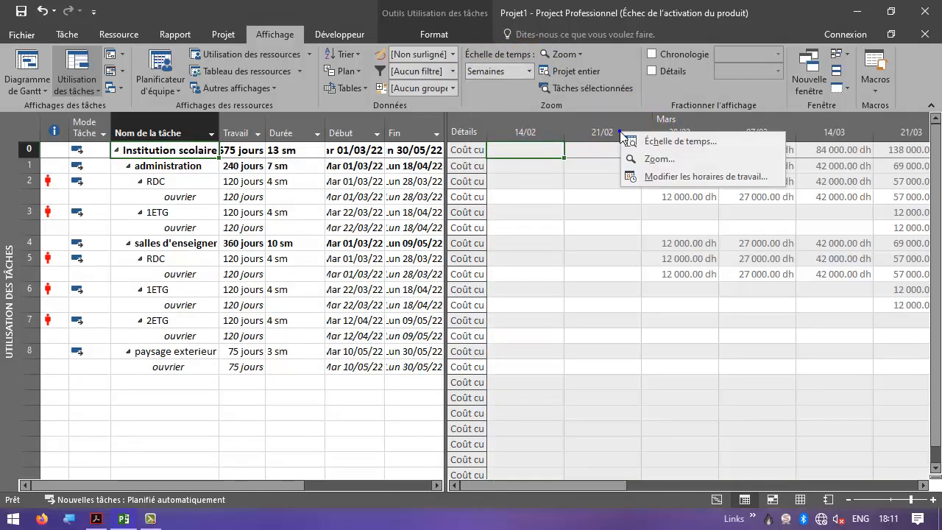
click(526, 89)
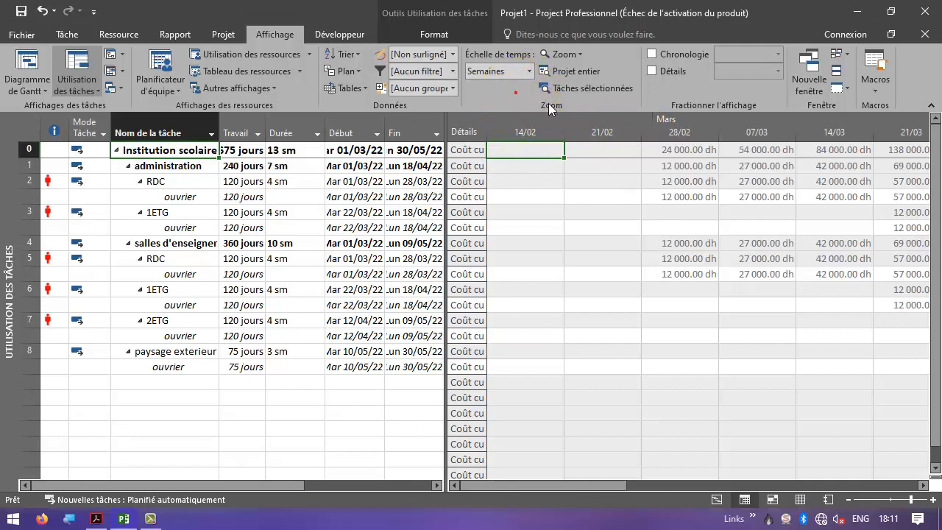
right_click(595, 140)
click(607, 140)
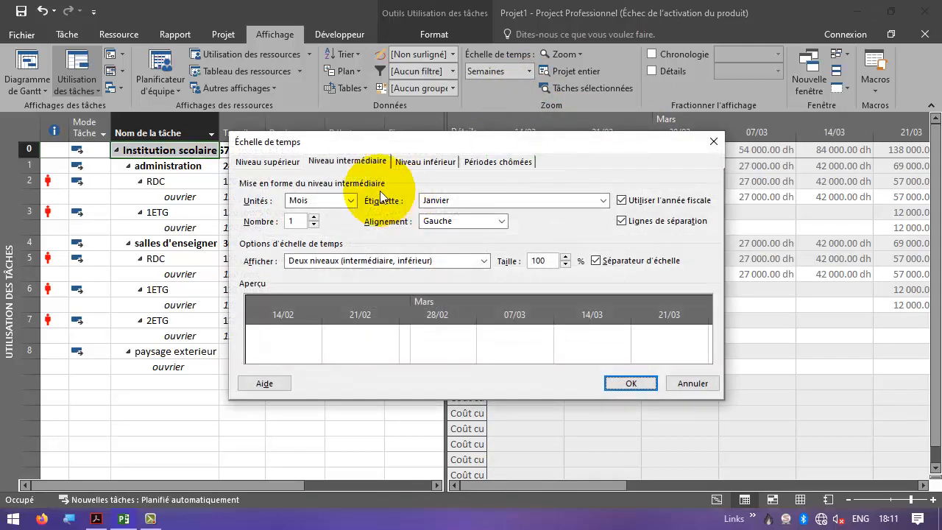
click(427, 165)
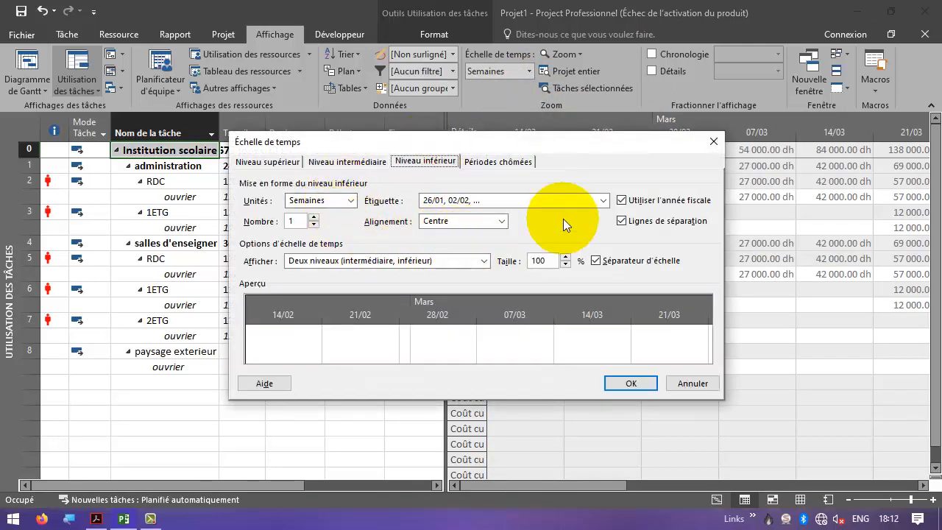
click(602, 201)
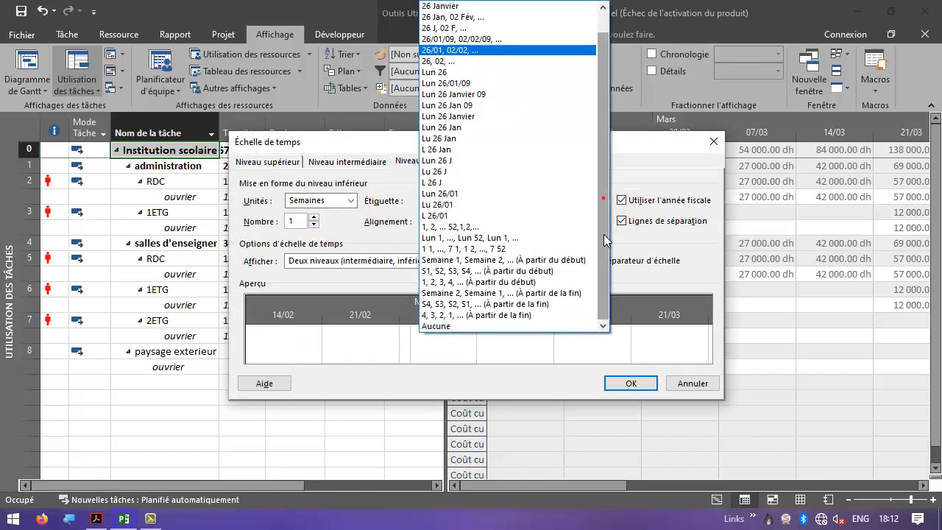
click(532, 271)
click(631, 384)
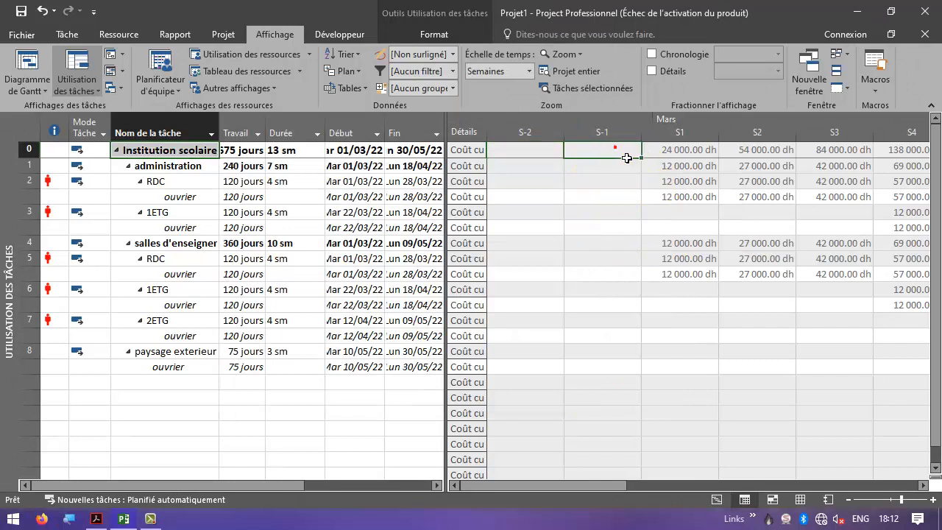
- Read the project's cumulative cost in week S7 and reread the maximum workers question in the exercise
click(690, 156)
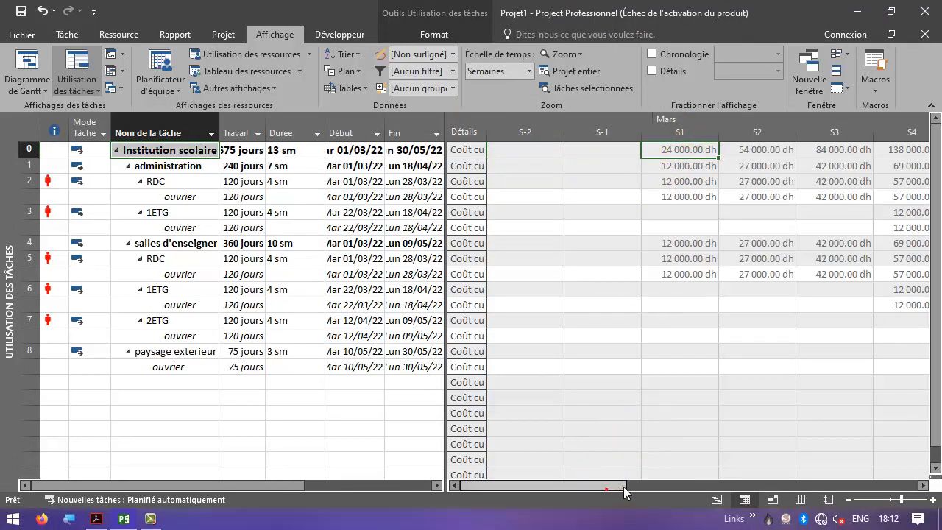
drag(610, 483, 789, 471)
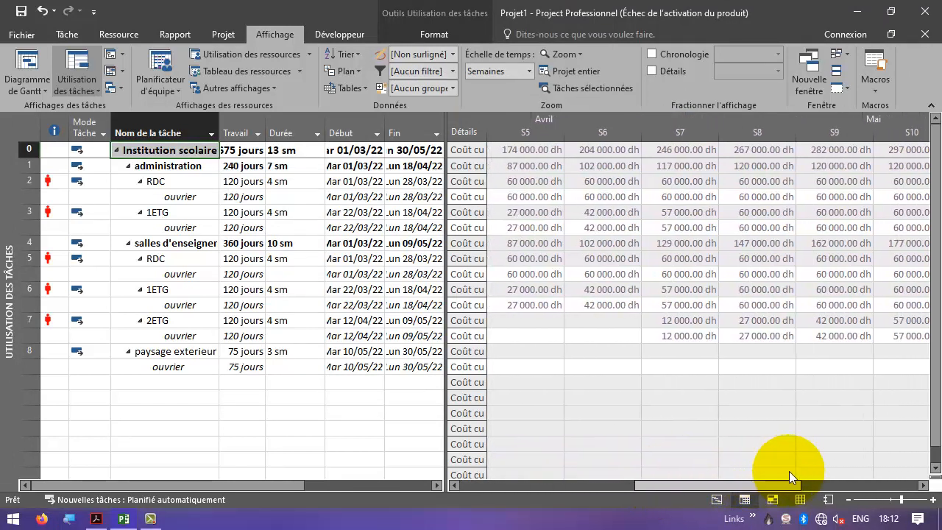
click(671, 151)
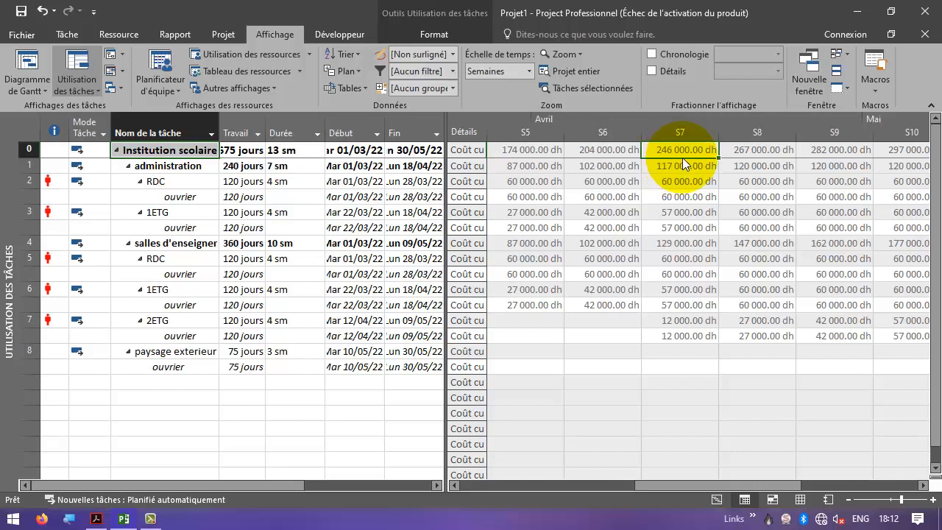
key(alt+Tab)
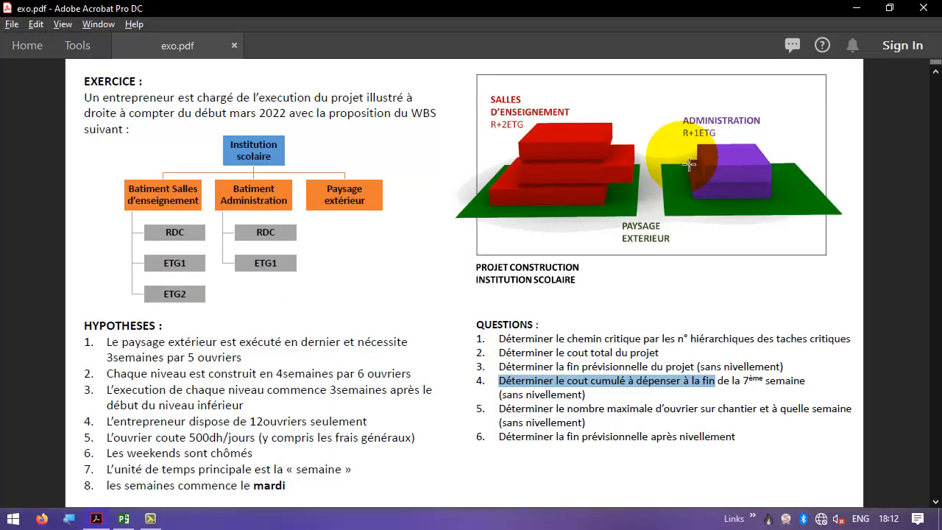
click(535, 431)
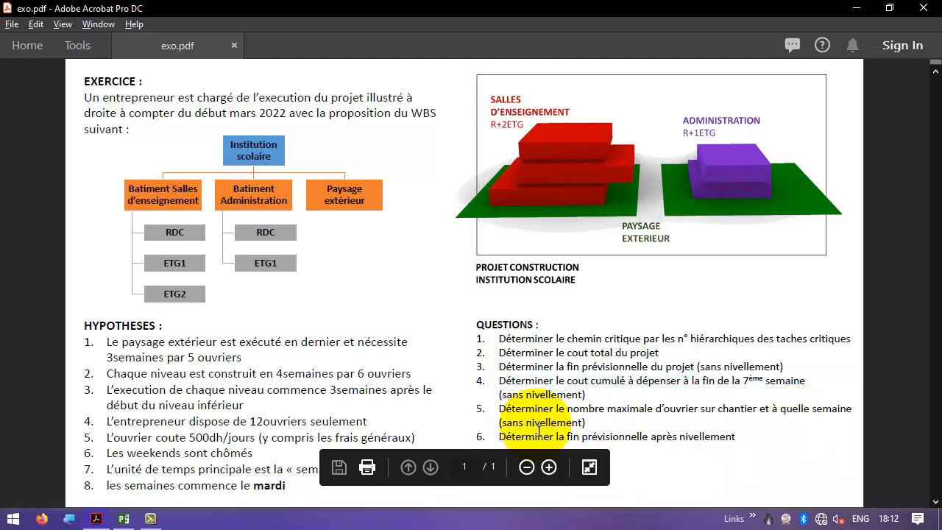
key(alt+Tab)
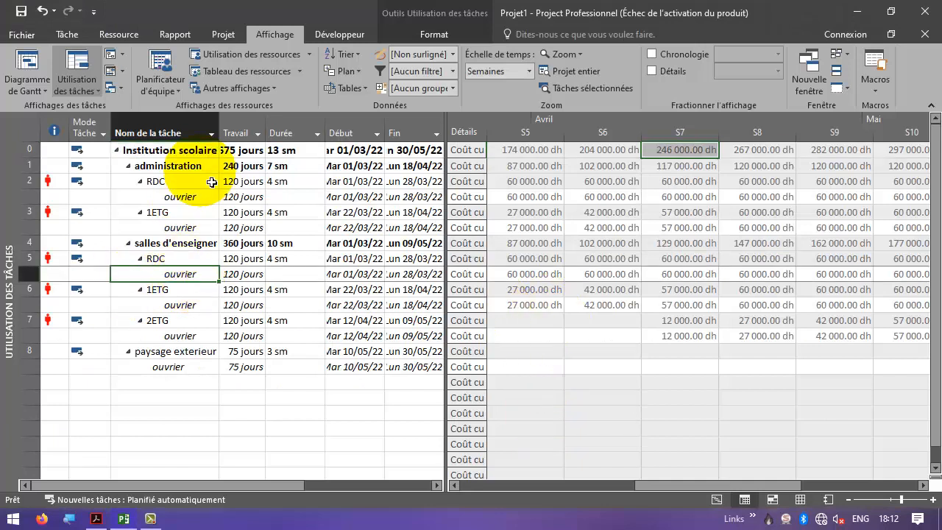
- Open the Graphe des ressources view and set its timescale to Semaines
click(267, 88)
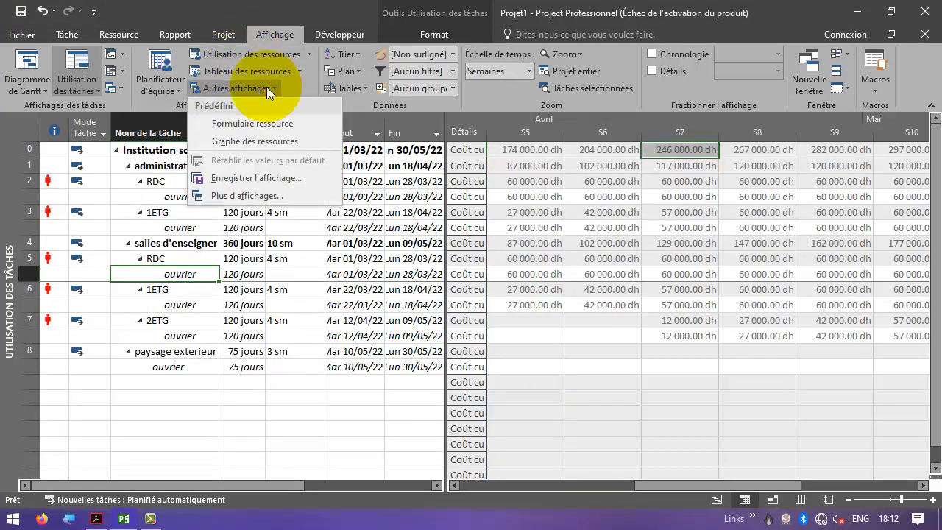
click(268, 140)
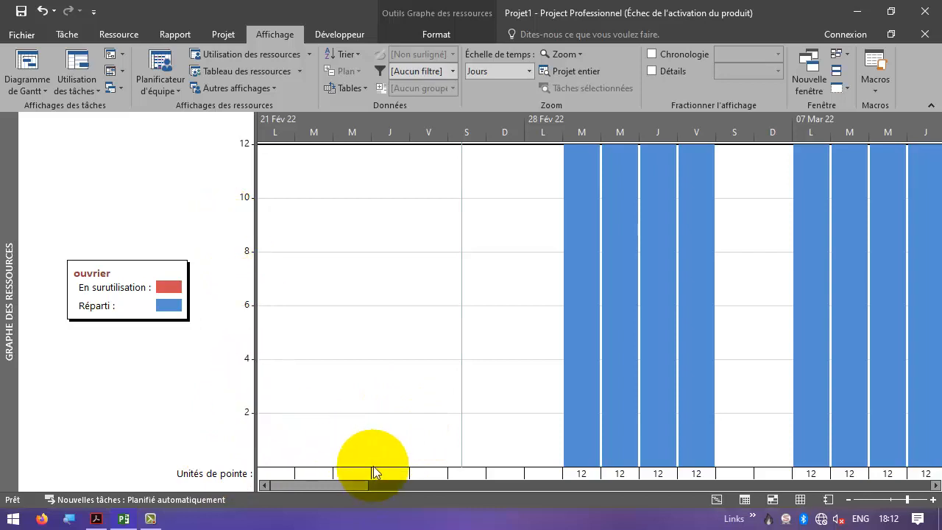
click(528, 71)
click(515, 129)
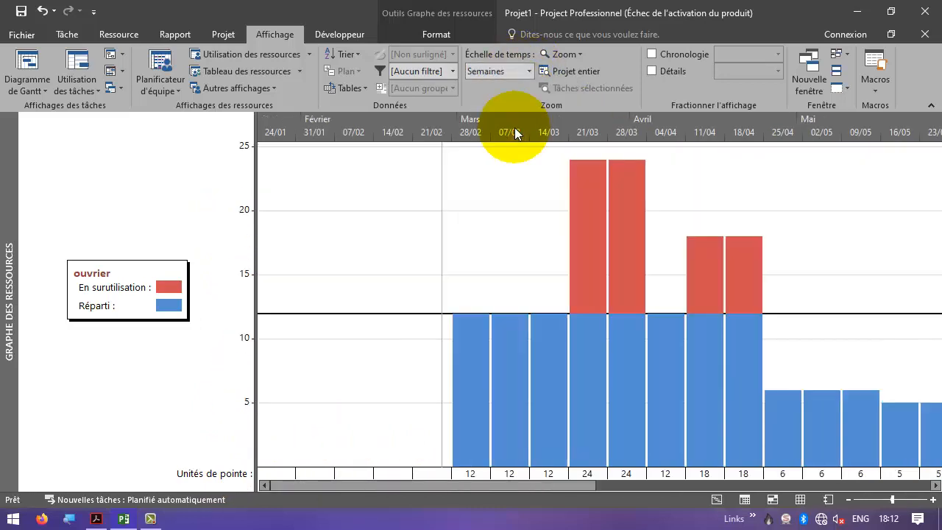
- Label the resource graph's bottom timescale tier as S1, S2, S3, S4, … counted from the project start
right_click(582, 131)
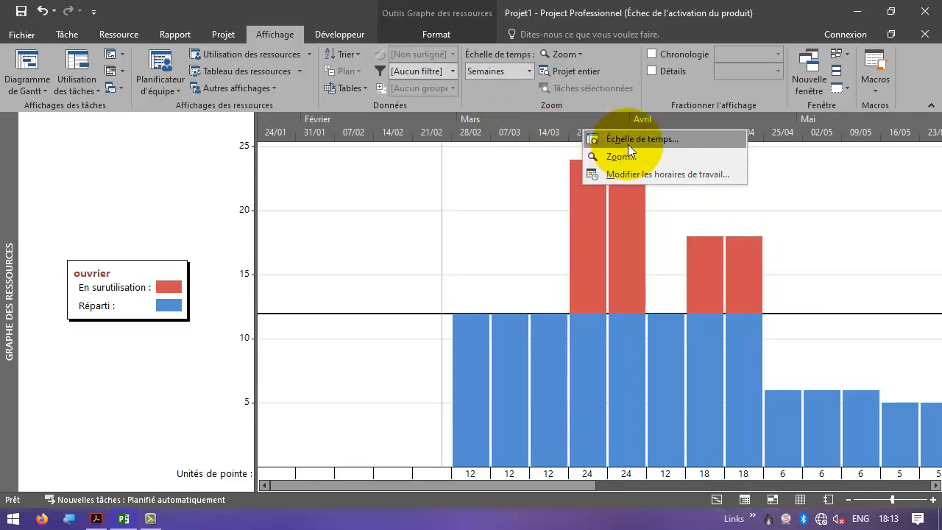
click(628, 144)
click(425, 161)
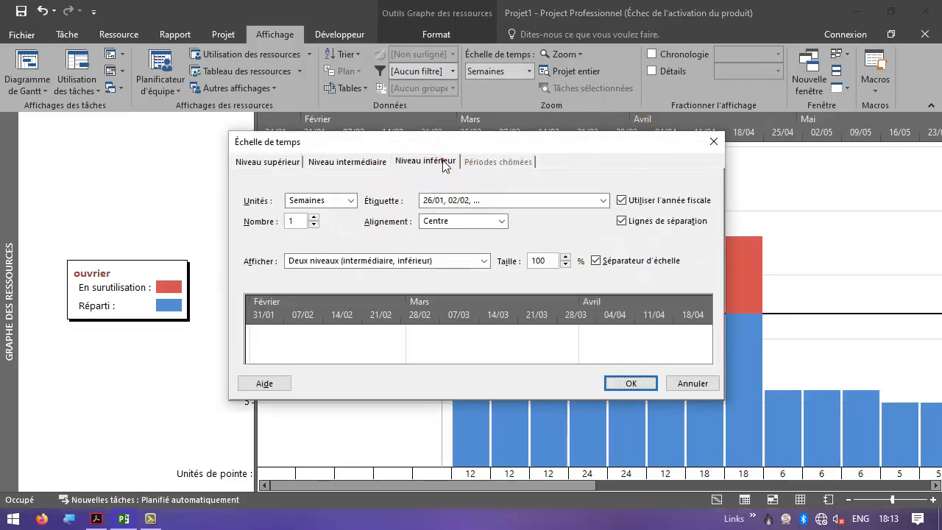
click(603, 201)
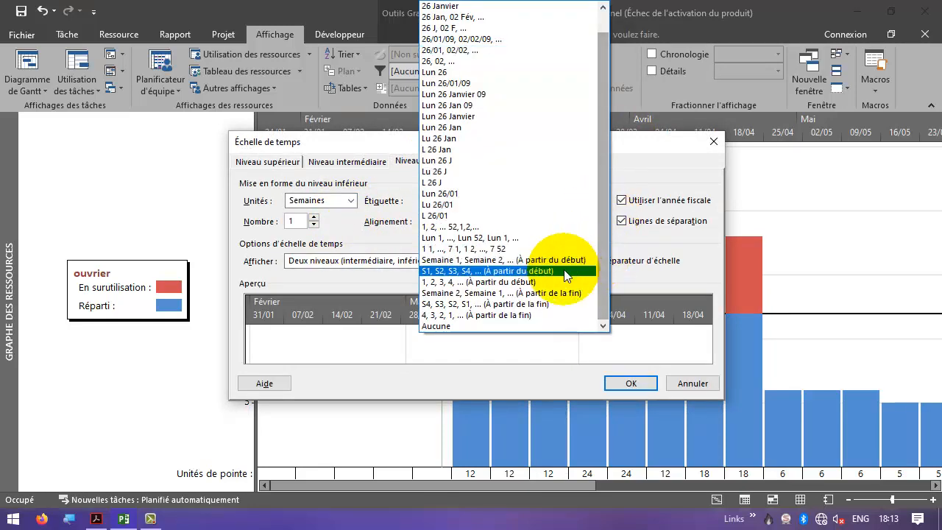
click(524, 271)
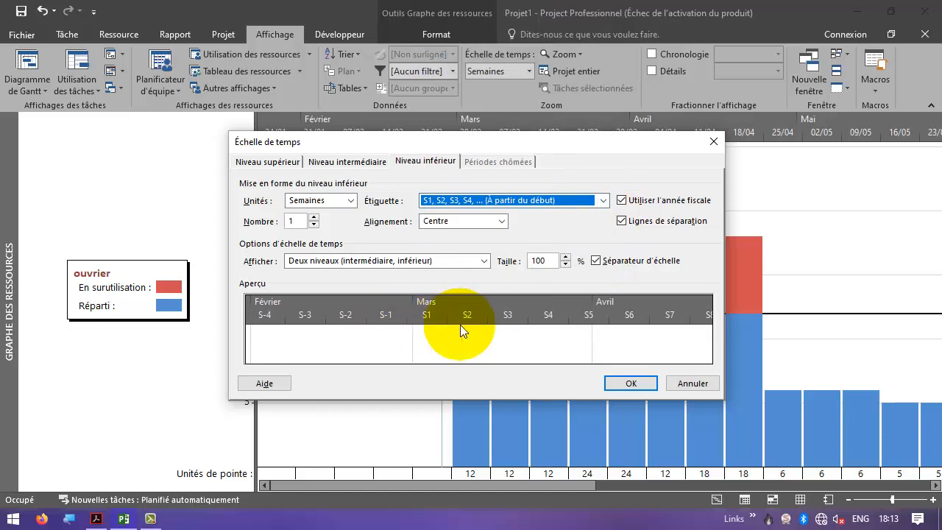
click(631, 384)
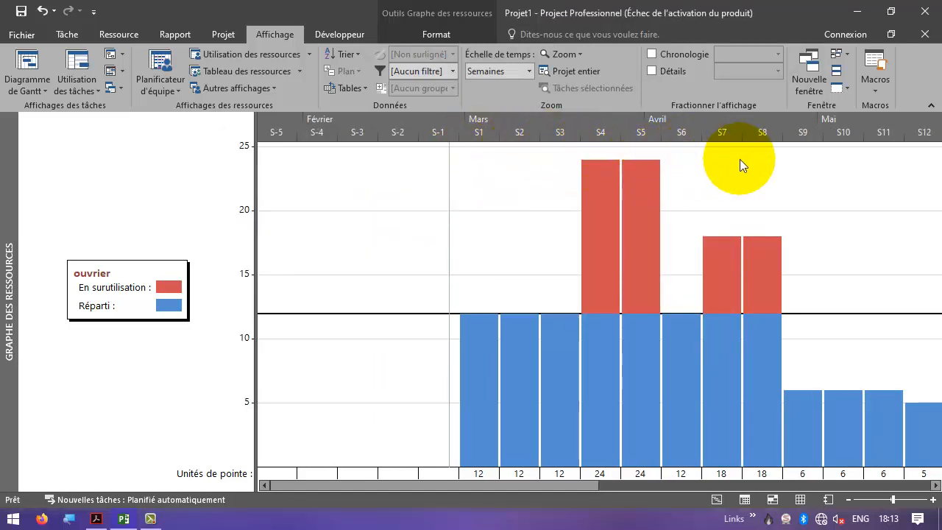
- Examine the weekly peak worker bars on the resource graph and reread the exercise's maximum workers and levelling questions
drag(570, 482, 591, 492)
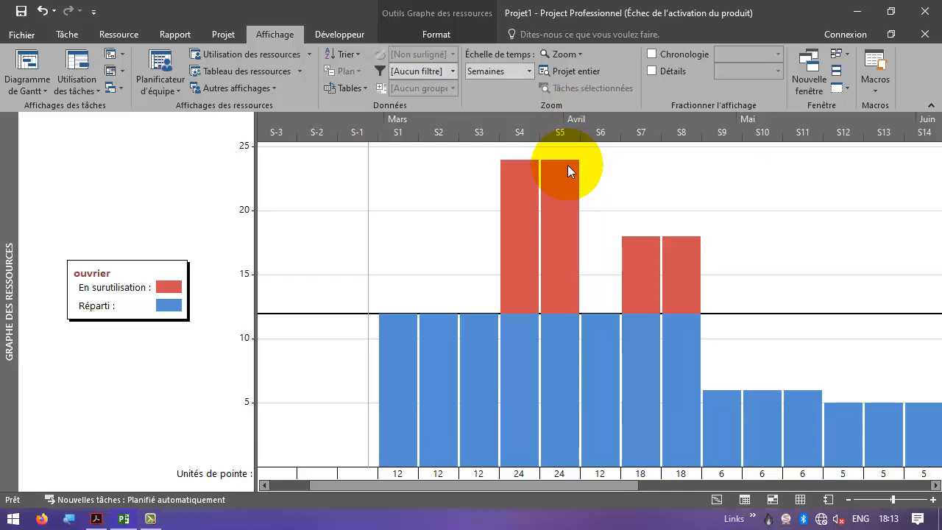
key(alt+Tab)
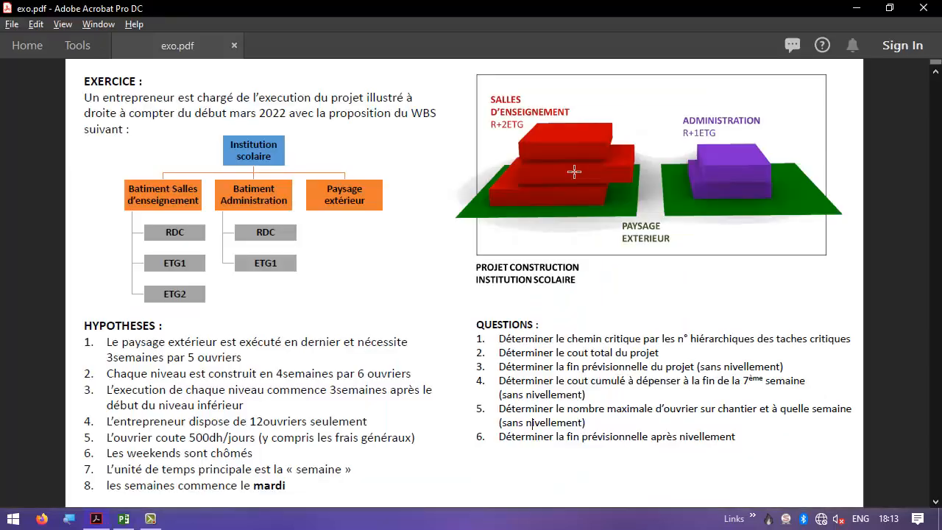
drag(499, 409, 811, 416)
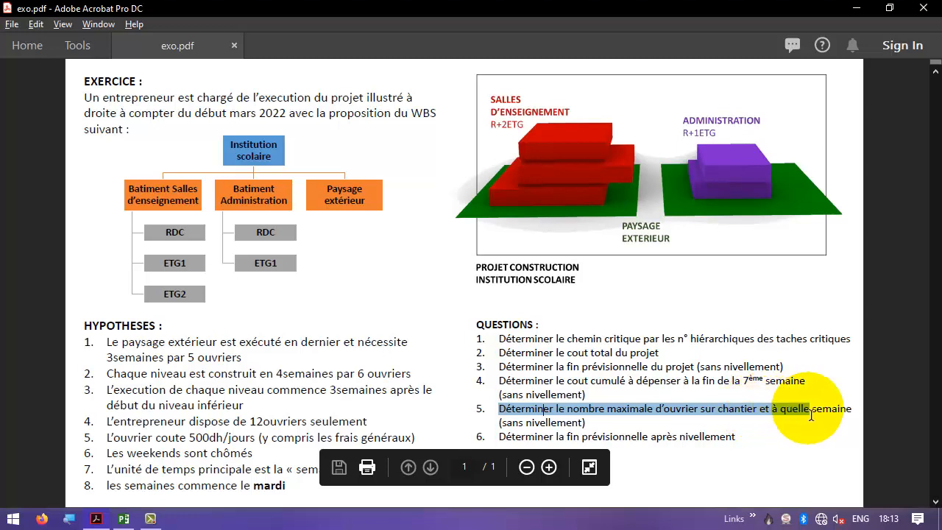
click(782, 419)
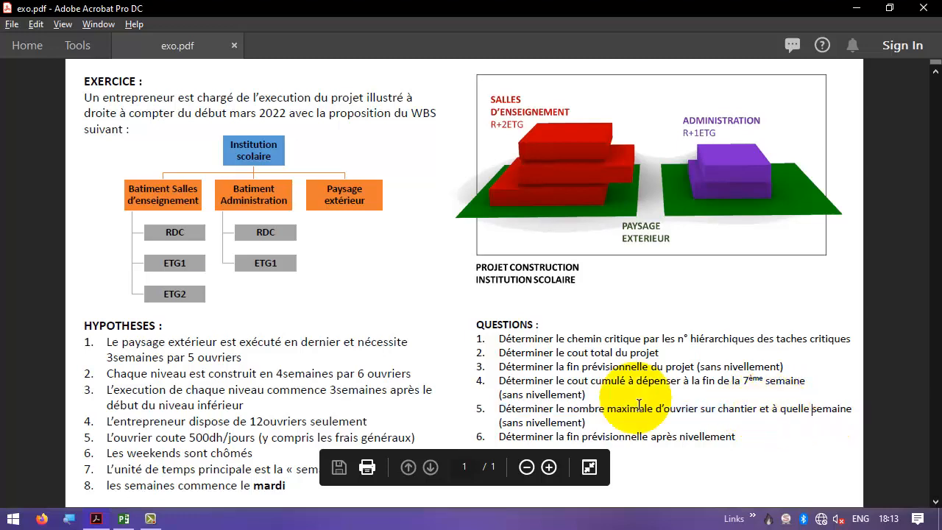
triple_click(538, 446)
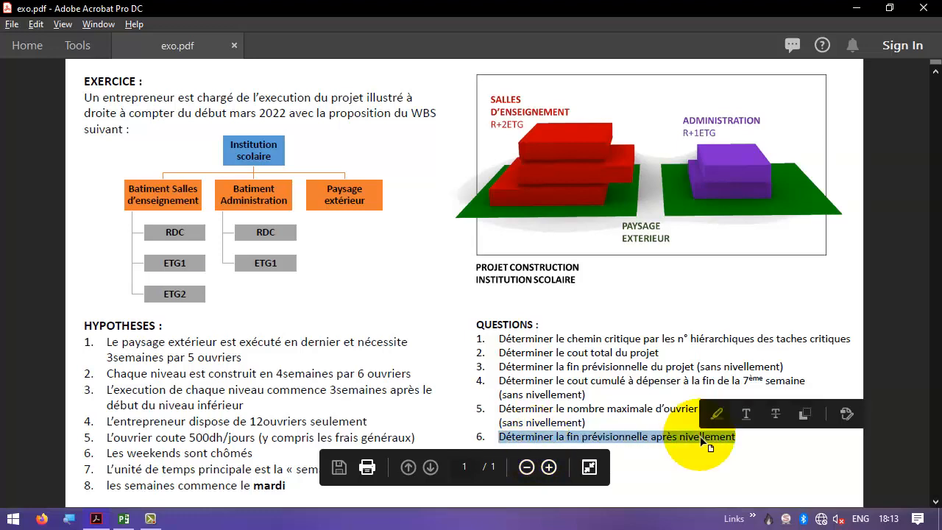
click(703, 442)
key(alt+Tab)
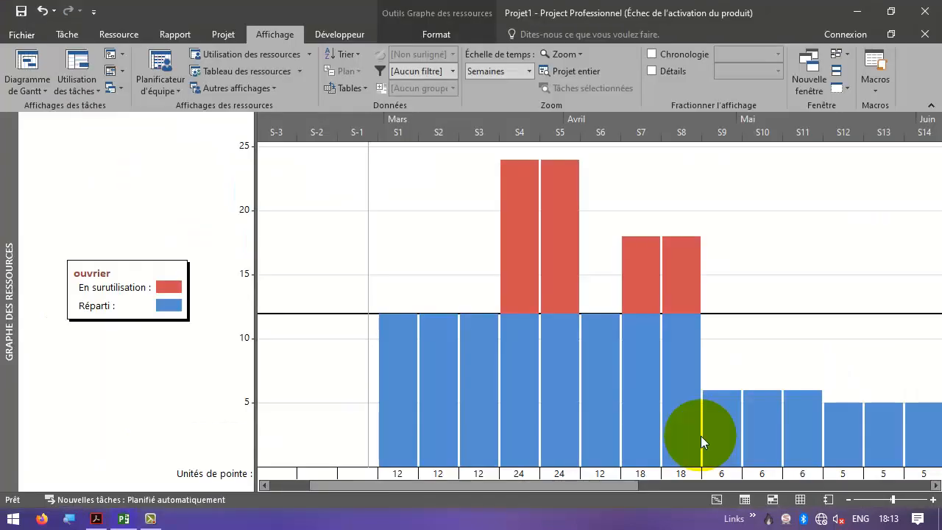
- Open the Gantt chart and level all resources across the whole project from the levelling options
click(33, 65)
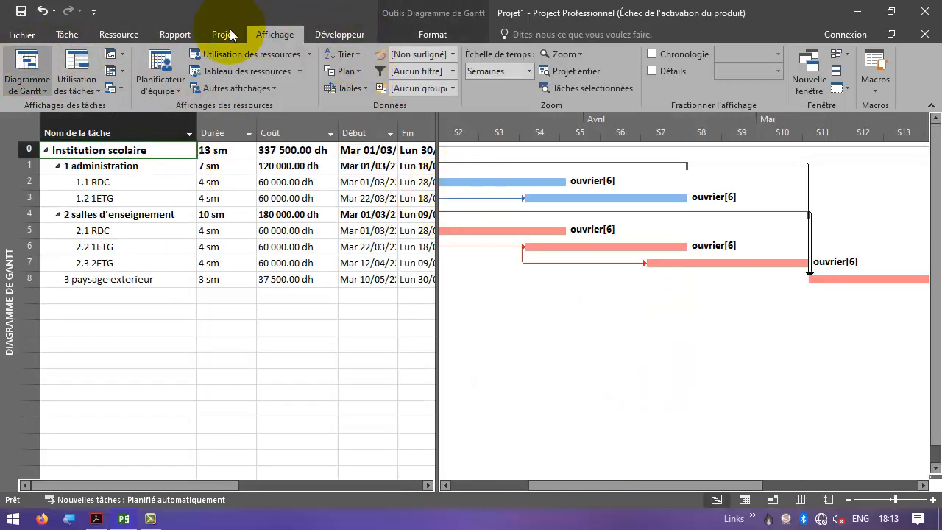
click(121, 35)
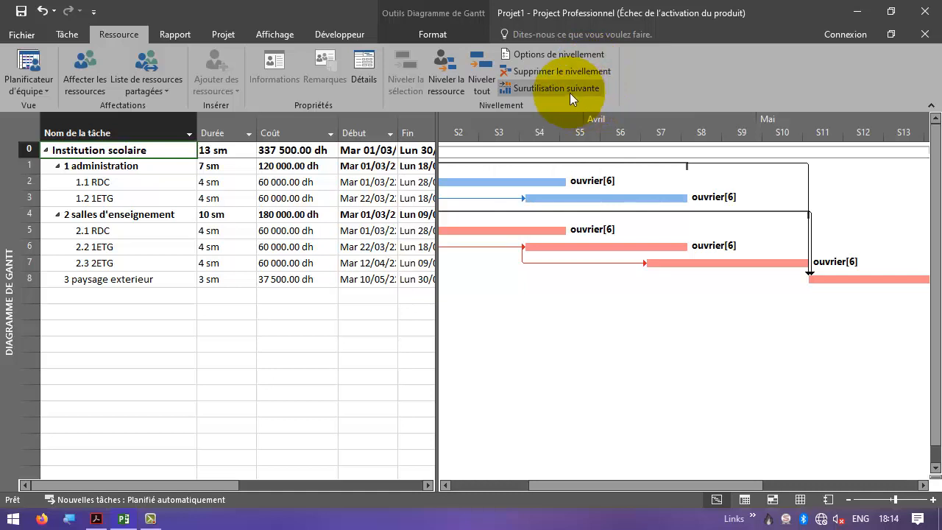
click(558, 55)
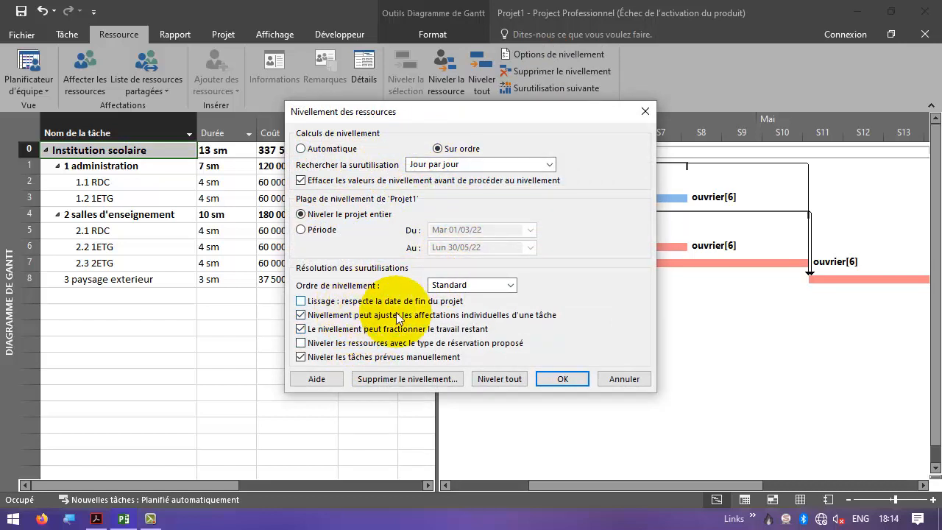
click(511, 380)
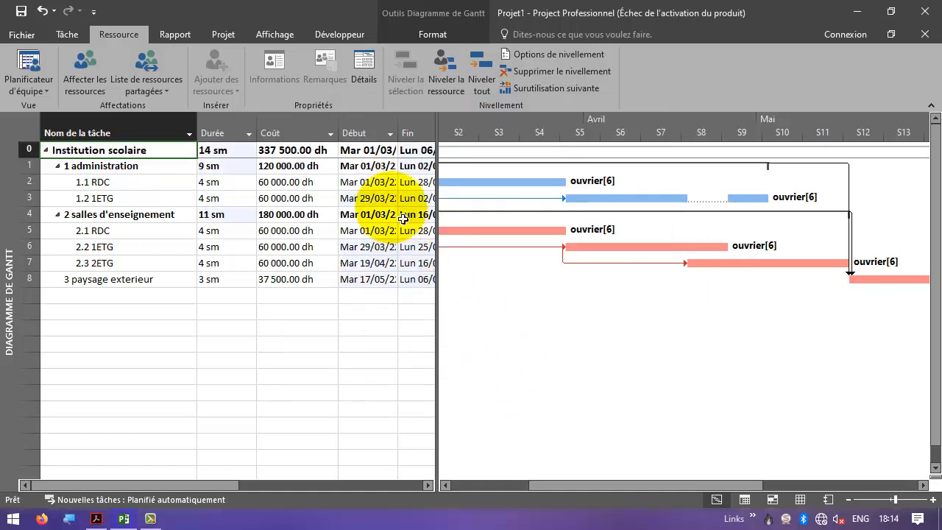
- Examine the project's levelled finish date in the table and the rescheduled bars on the timeline
click(428, 486)
click(428, 486)
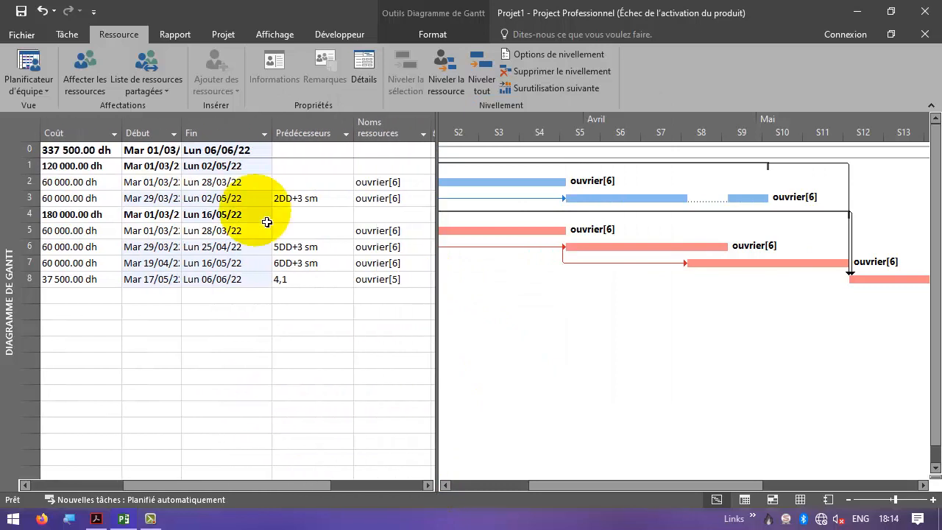
click(236, 151)
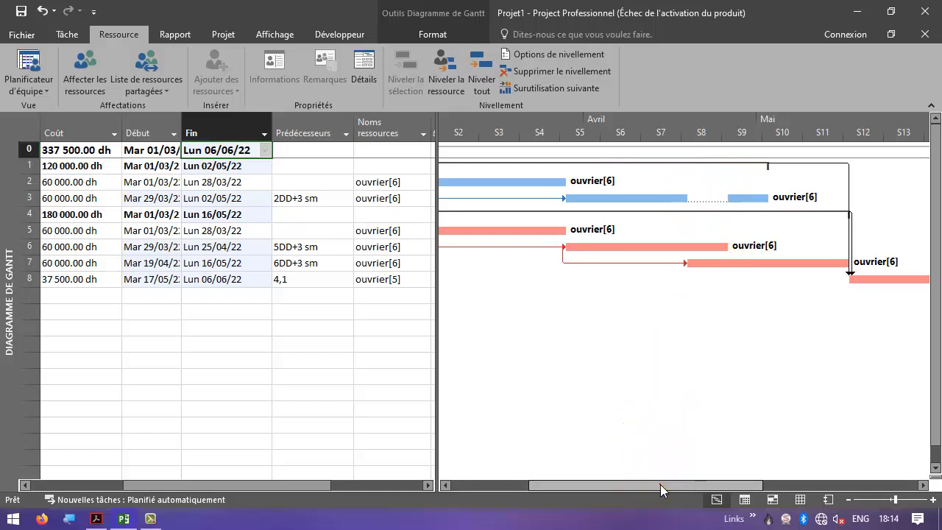
drag(660, 484, 726, 483)
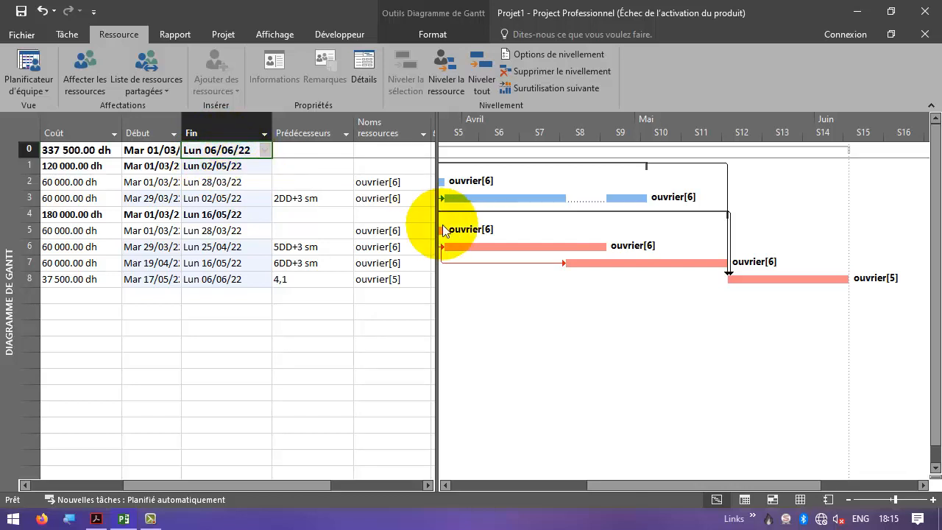
- Clear the levelling for the entire project
click(552, 72)
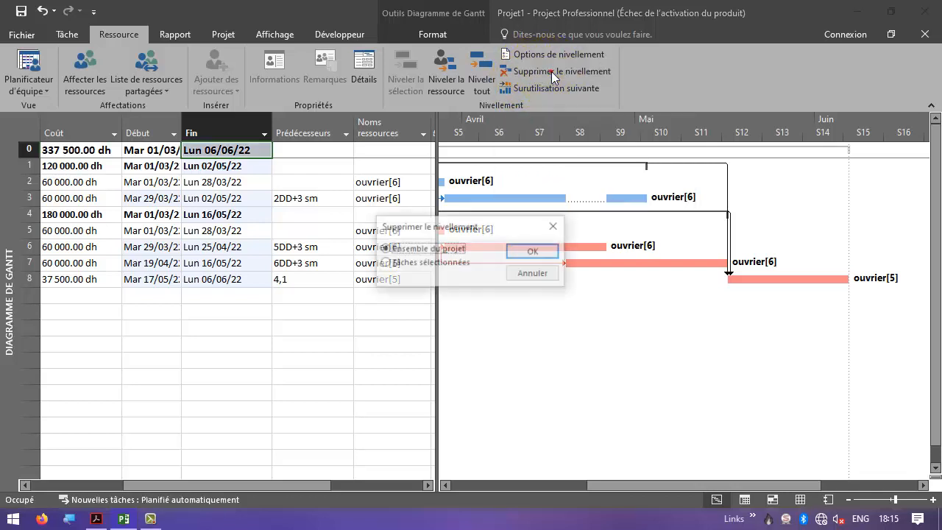
click(531, 252)
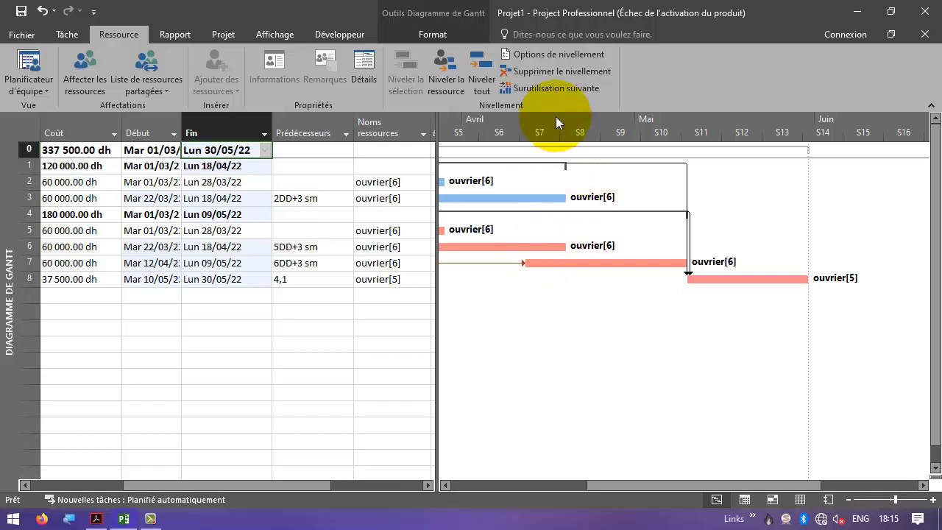
- Level all resources again with the option allowing levelling to split remaining work turned off
click(561, 54)
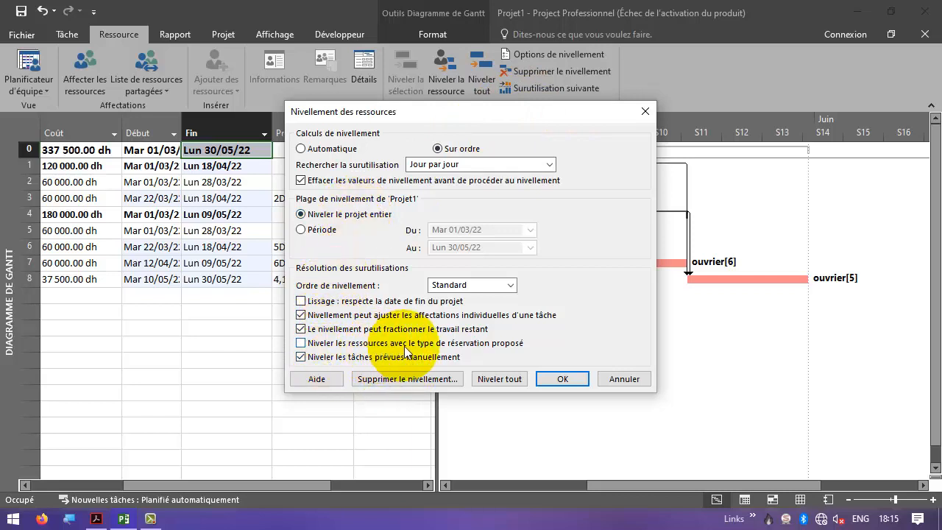
click(365, 332)
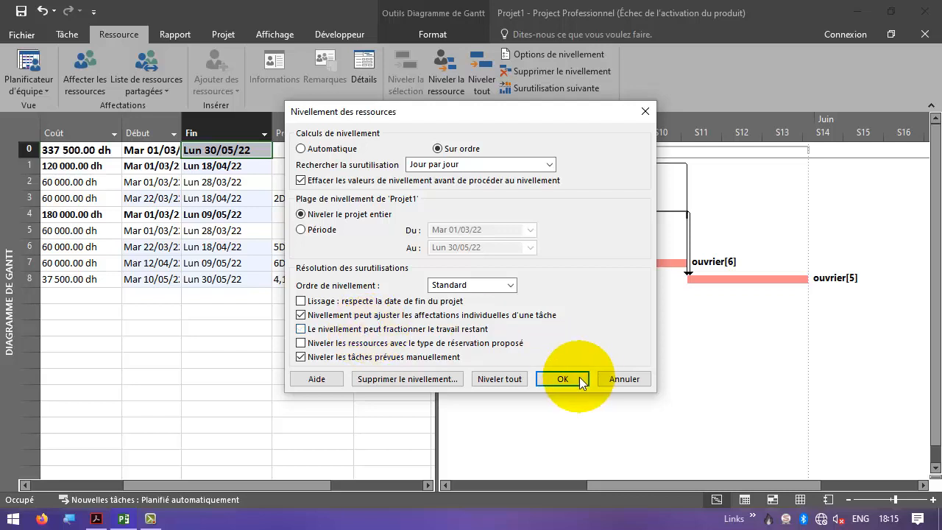
click(500, 379)
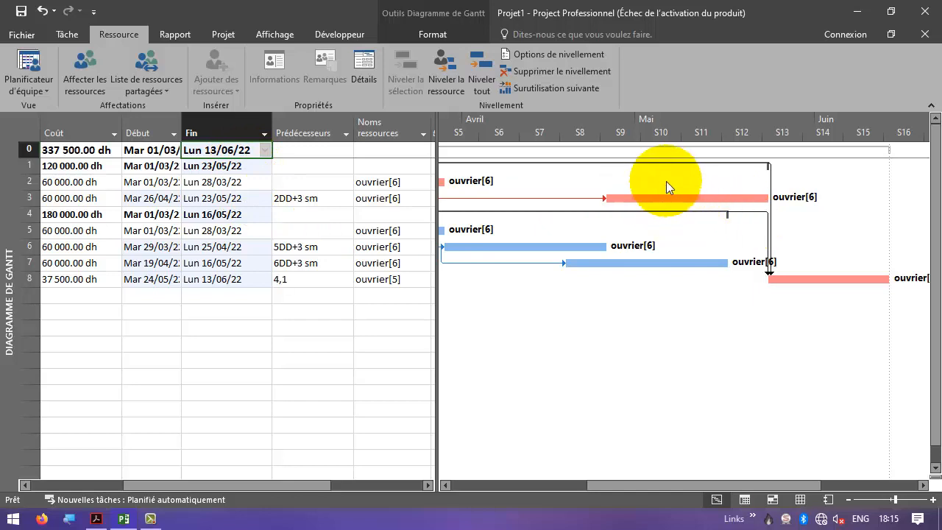
- Inspect the rescheduled tasks on the levelled Gantt timeline and reread the exercise's list of questions
mouse_move(674, 212)
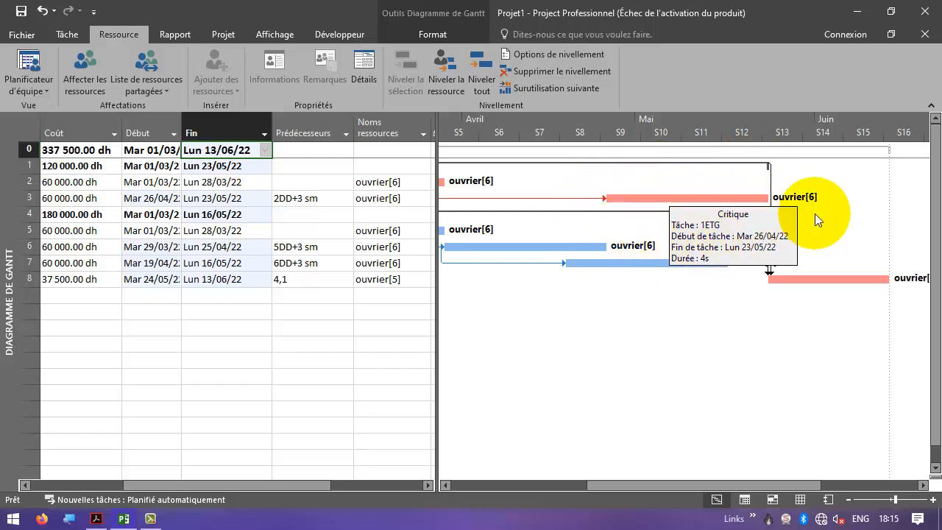
drag(614, 483, 632, 476)
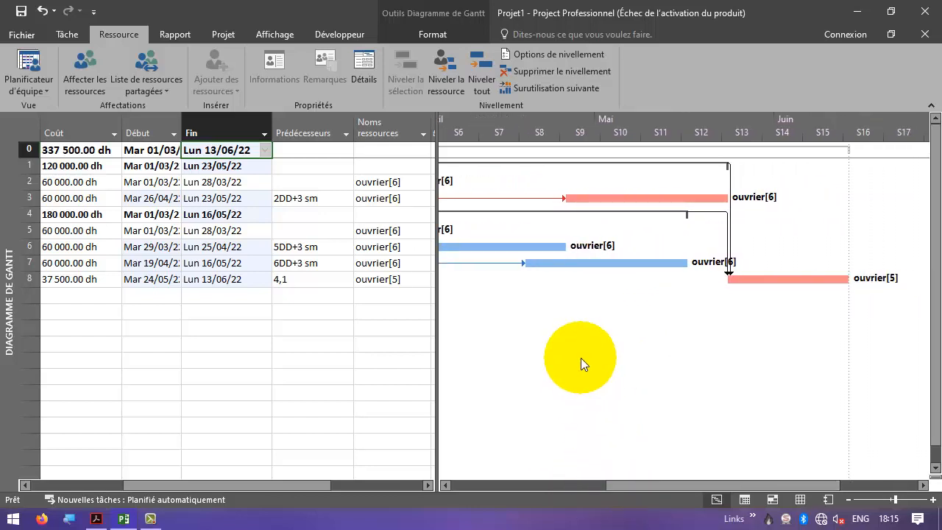
key(alt+Tab)
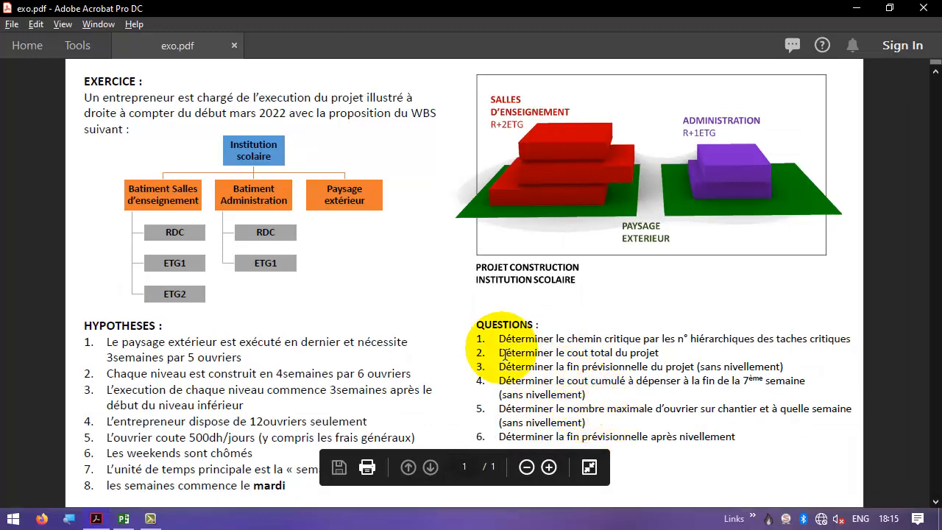
drag(498, 338, 758, 443)
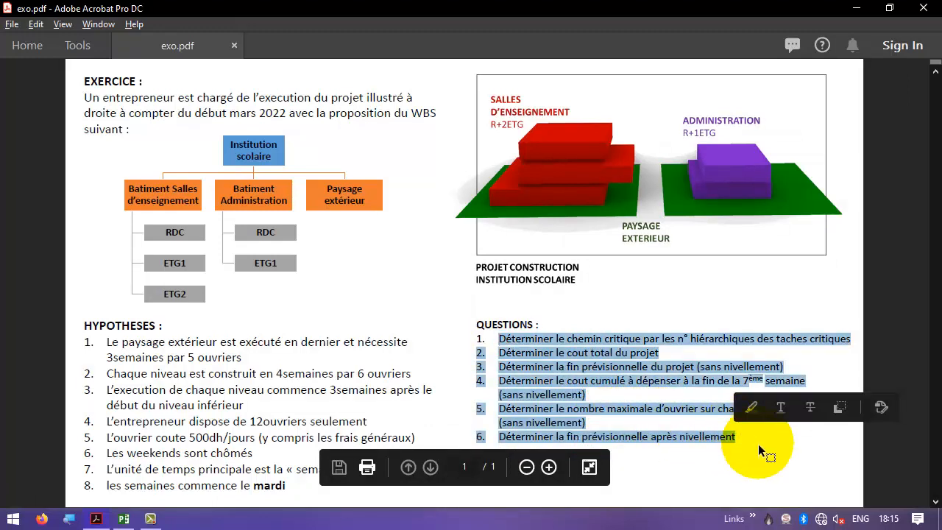
click(759, 443)
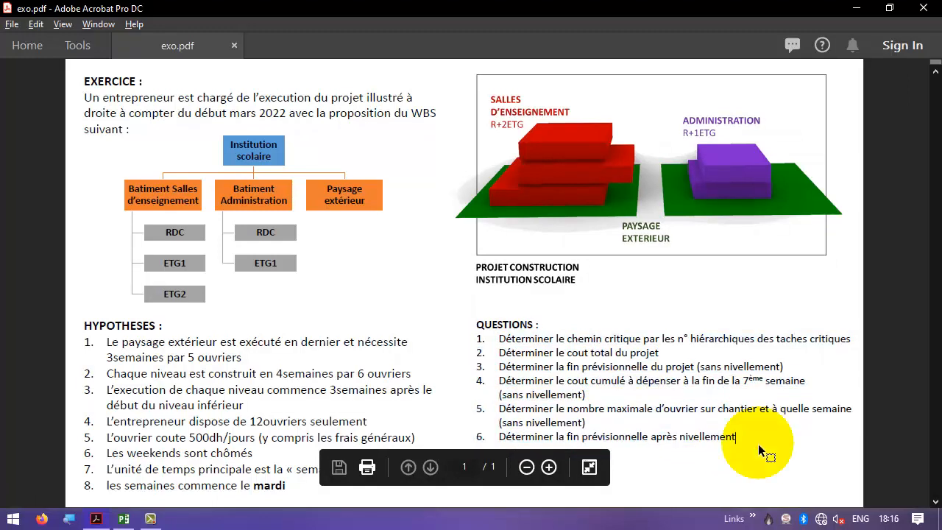